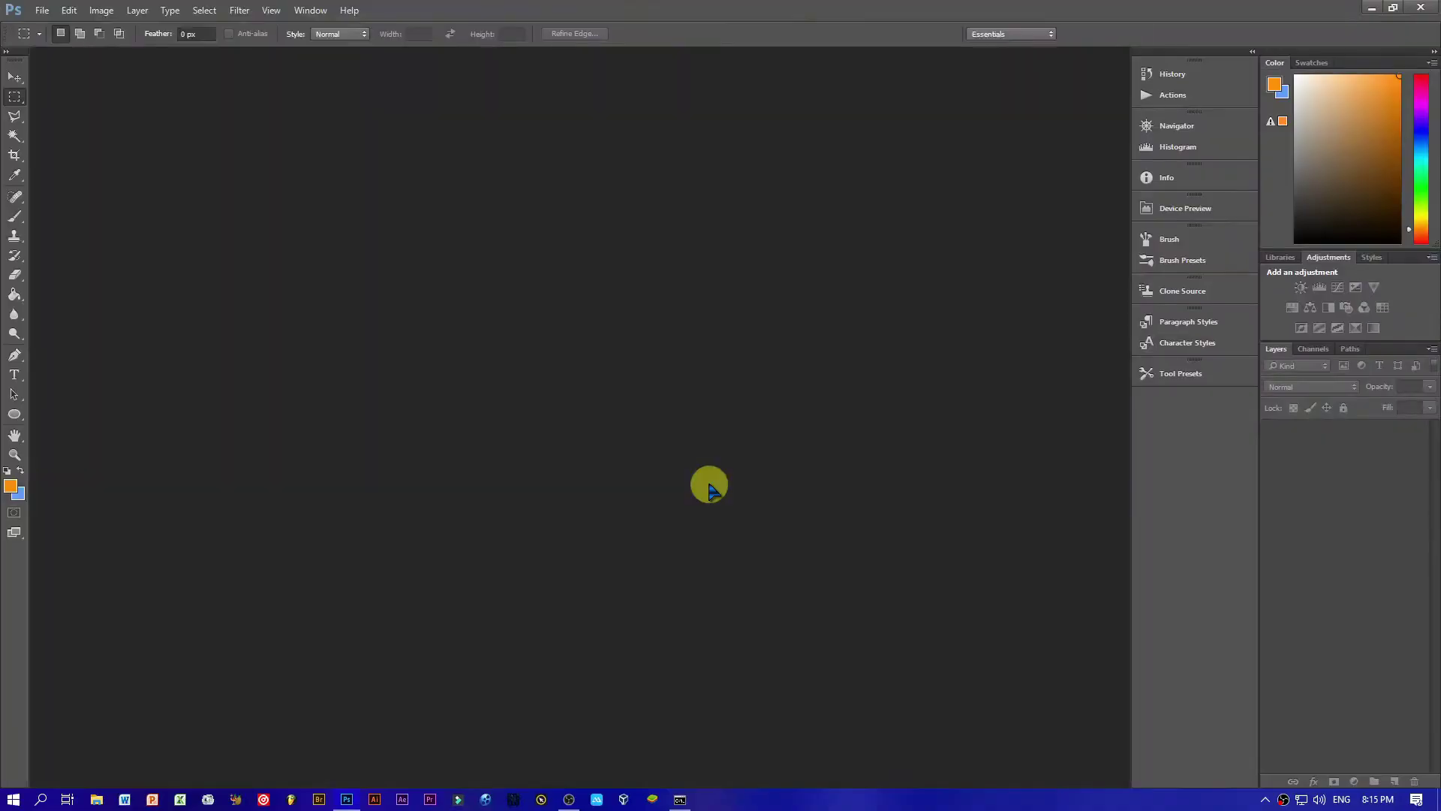
Step: Open NEW YT LOGO.png and float it as a 50% reference window
{"action": "left_click", "coordinate": [42, 10]}
{"action": "left_click", "coordinate": [52, 43]}
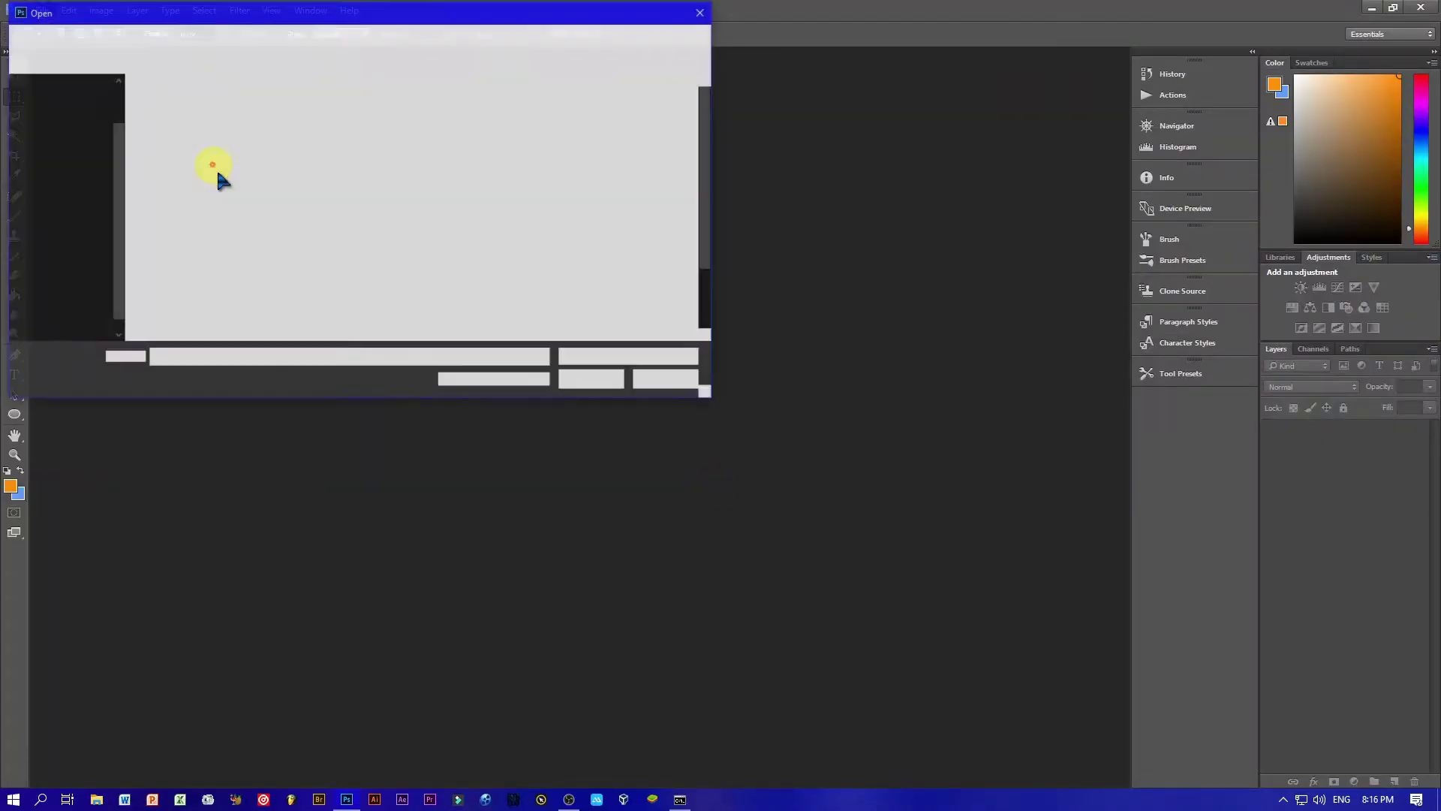
{"action": "left_click", "coordinate": [436, 233]}
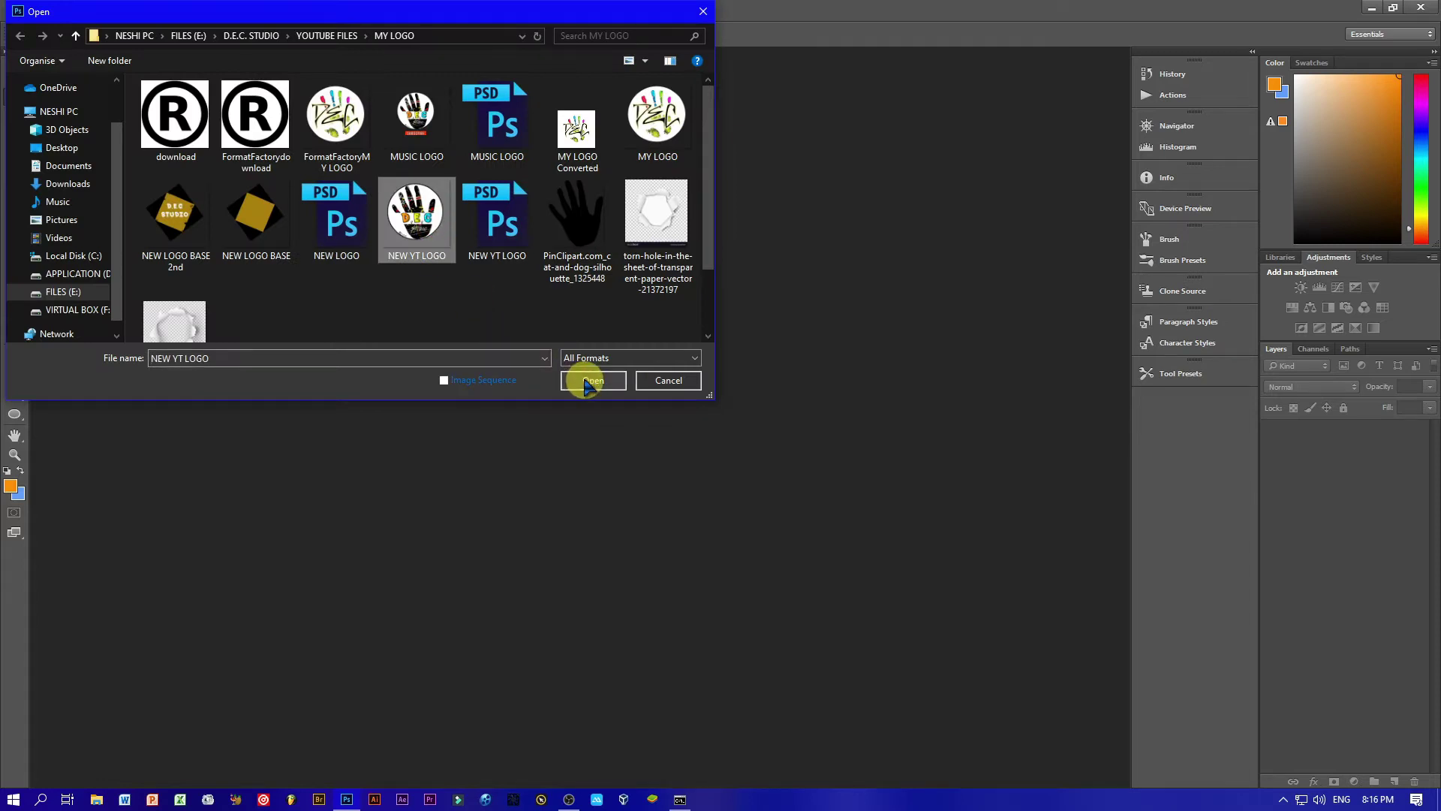
{"action": "left_click", "coordinate": [590, 378]}
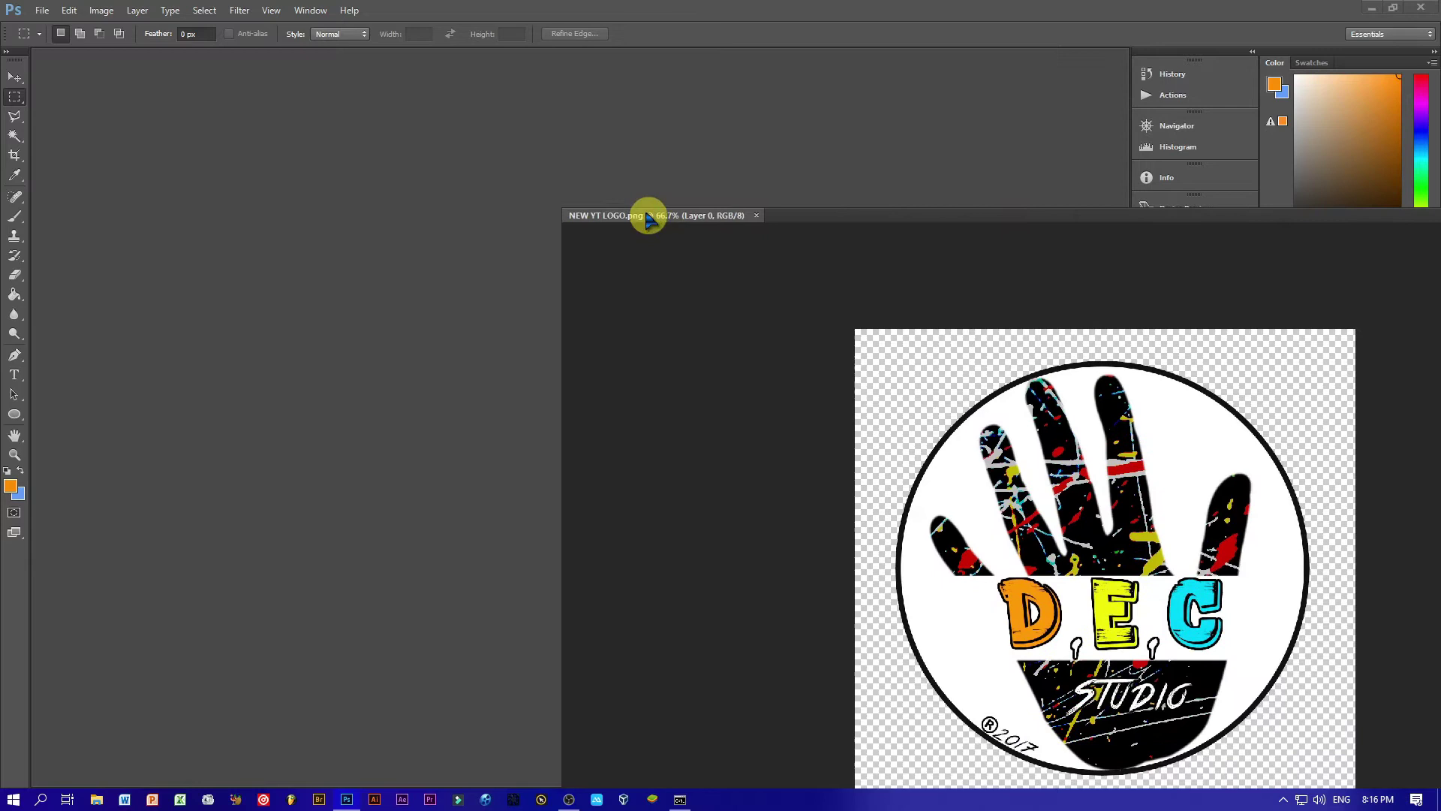
{"action": "mouse_move", "coordinate": [118, 64]}
{"action": "left_mouse_down"}
{"action": "mouse_move", "coordinate": [824, 218]}
{"action": "mouse_move", "coordinate": [802, 181]}
{"action": "mouse_move", "coordinate": [829, 219]}
{"action": "mouse_move", "coordinate": [1115, 16]}
{"action": "left_mouse_up"}
{"action": "key", "text": "ctrl+minus"}
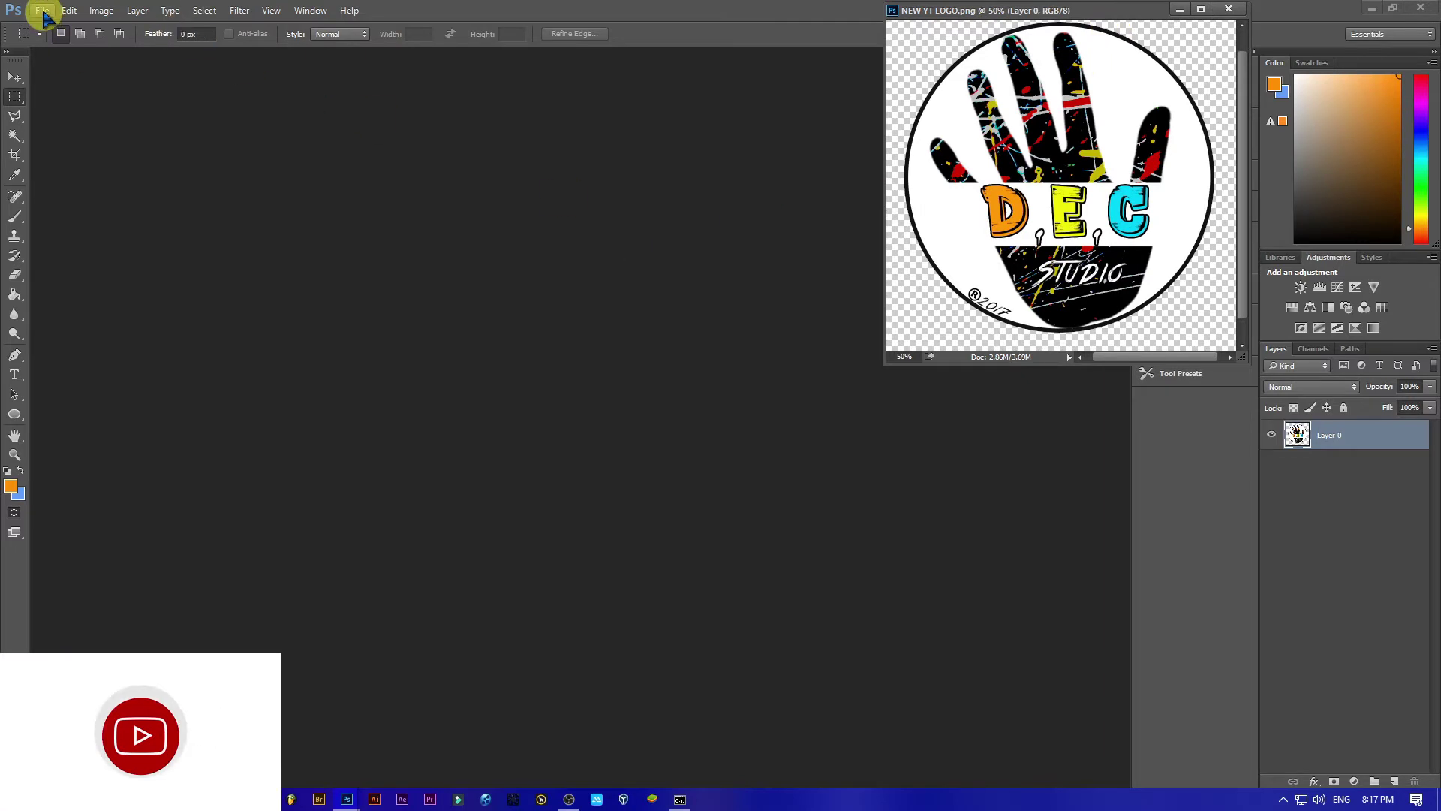
Step: Create a transparent 1500×1500 px, 100 ppi document named NEW YOUTUBE LOGO beside the floating reference
{"action": "left_click", "coordinate": [43, 11]}
{"action": "left_click", "coordinate": [52, 28]}
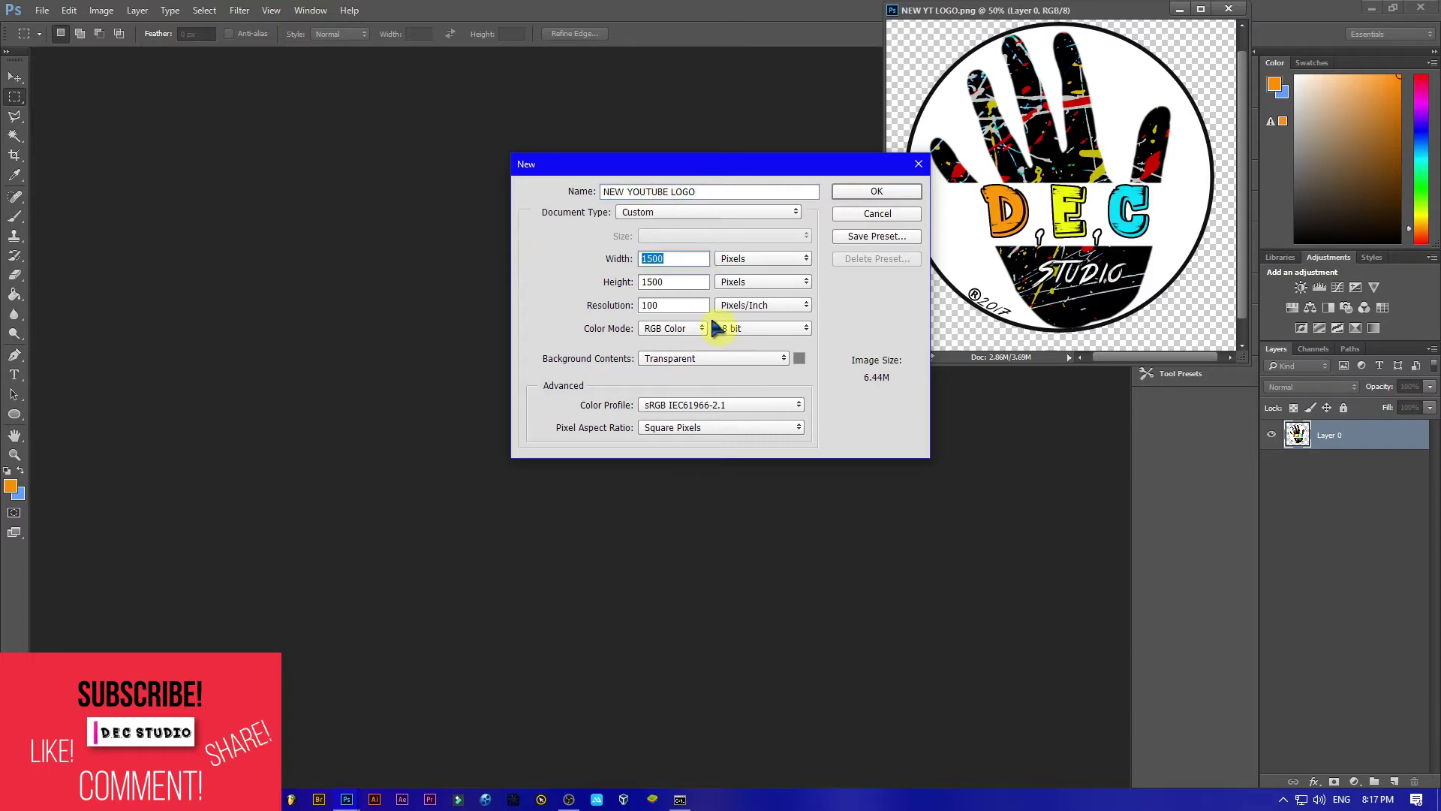
{"action": "key", "text": "Tab"}
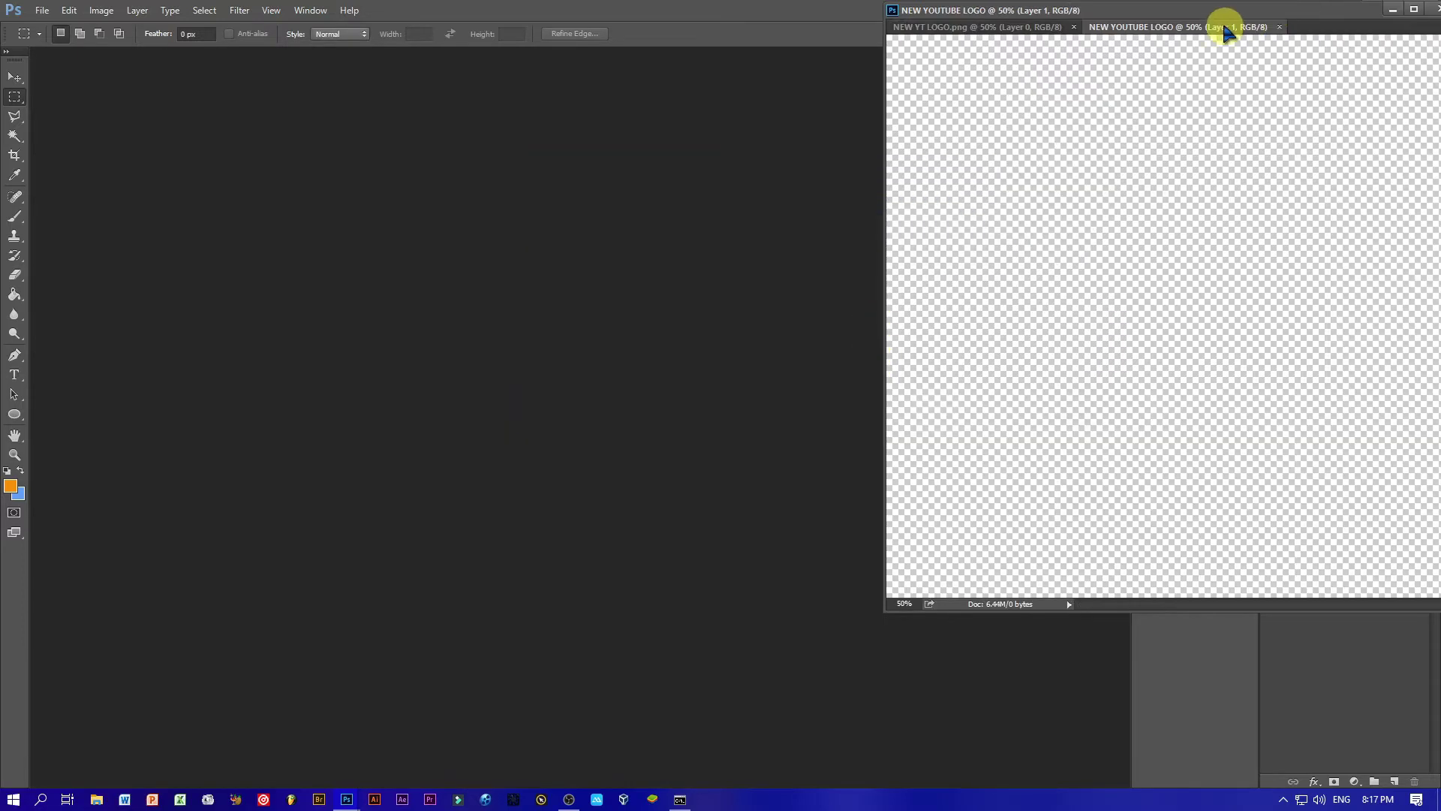
{"action": "mouse_move", "coordinate": [1238, 13]}
{"action": "left_mouse_down"}
{"action": "mouse_move", "coordinate": [1011, 78]}
{"action": "mouse_move", "coordinate": [772, 45]}
{"action": "left_mouse_up"}
{"action": "mouse_move", "coordinate": [177, 55]}
{"action": "left_mouse_down"}
{"action": "mouse_move", "coordinate": [1074, 68]}
{"action": "mouse_move", "coordinate": [1144, 27]}
{"action": "left_mouse_up"}
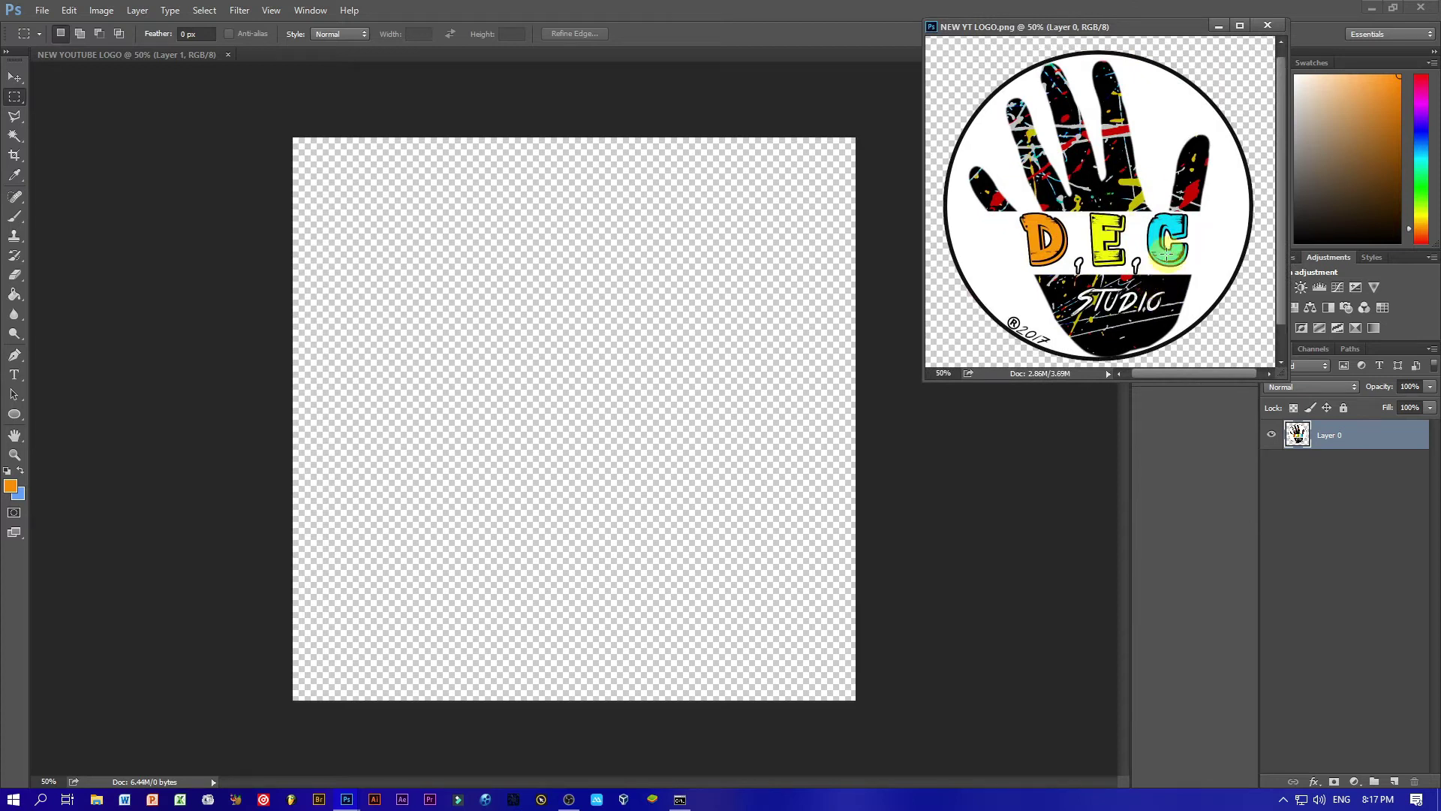
Step: Open the black hand silhouette PNG
{"action": "left_click", "coordinate": [229, 201]}
{"action": "left_click", "coordinate": [43, 11]}
{"action": "left_click", "coordinate": [60, 42]}
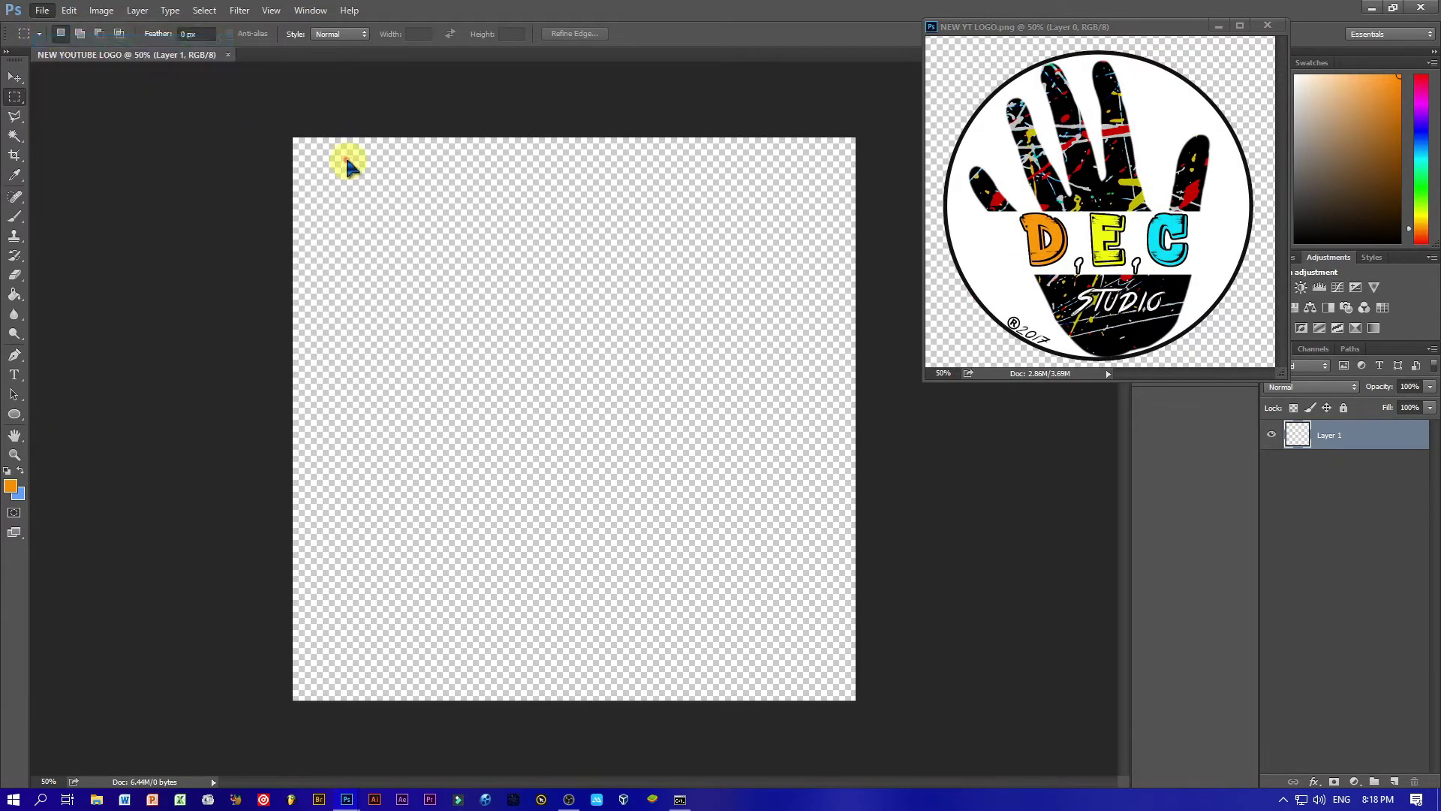
{"action": "left_click", "coordinate": [593, 380]}
Step: Drag the hand into NEW YOUTUBE LOGO and scale it up, centred on the canvas
{"action": "left_click_drag", "start_coordinate": [611, 347], "coordinate": [655, 461]}
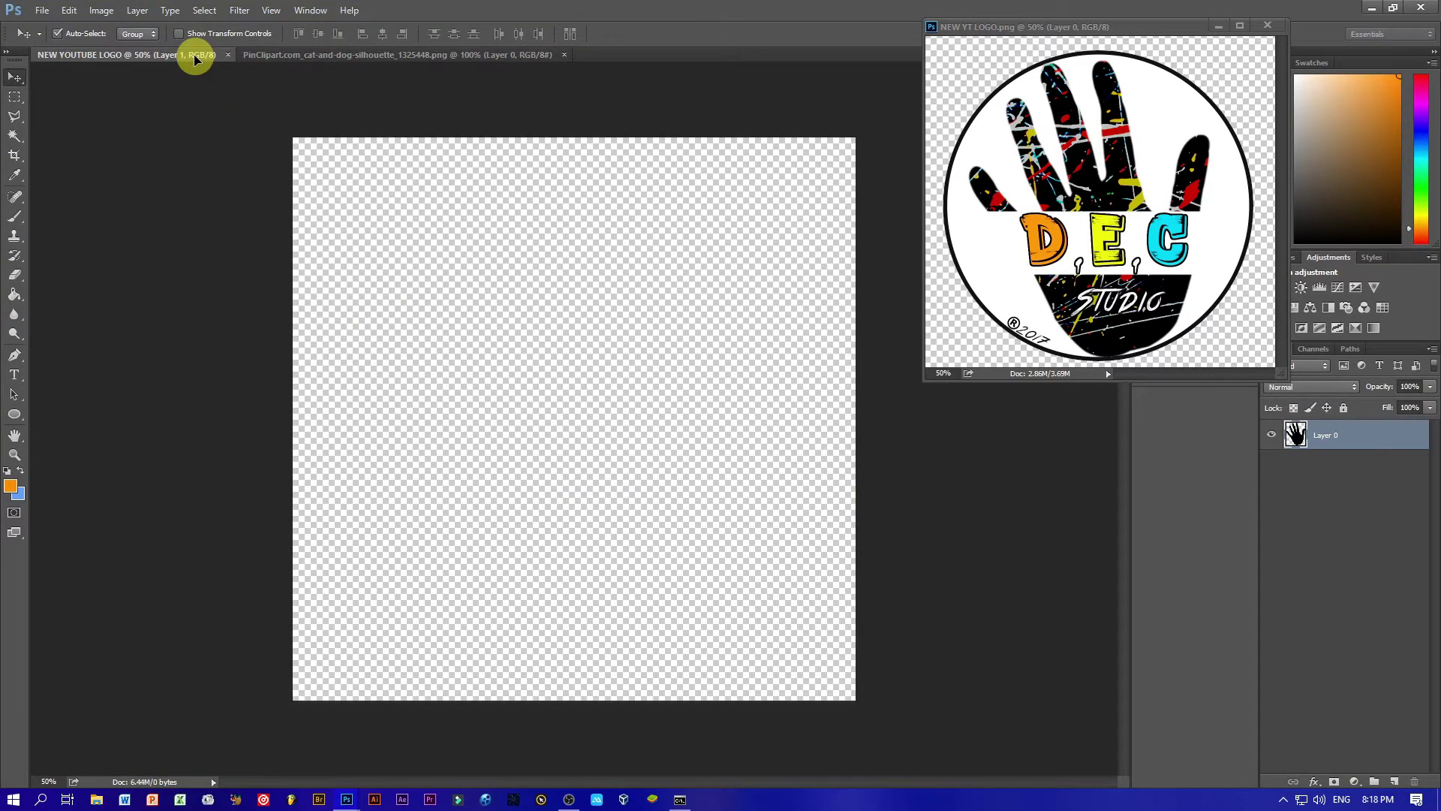
{"action": "key", "text": "ctrl+t"}
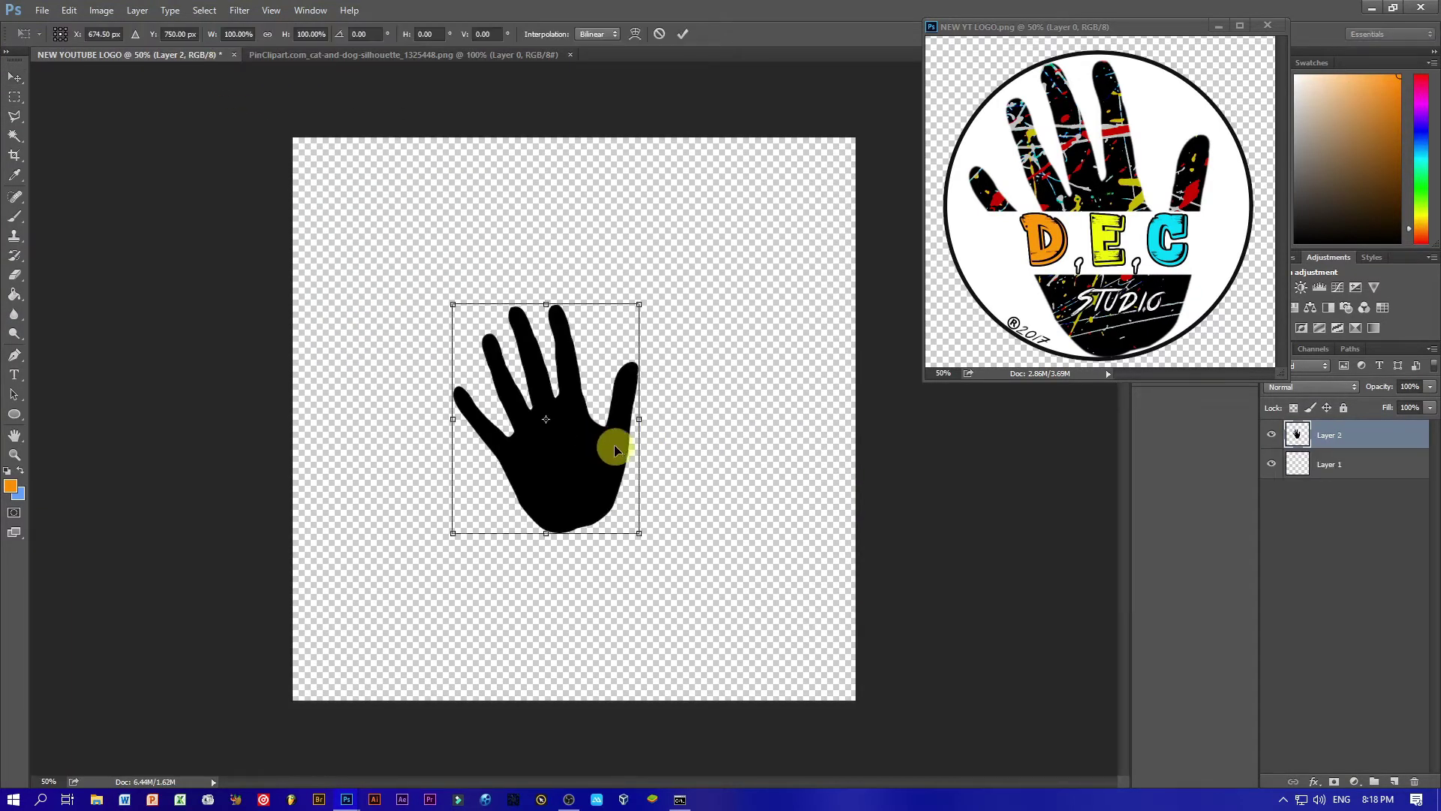
{"action": "mouse_move", "coordinate": [640, 536]}
{"action": "left_mouse_down"}
{"action": "mouse_move", "coordinate": [794, 691]}
{"action": "mouse_move", "coordinate": [692, 572]}
{"action": "mouse_move", "coordinate": [659, 486]}
{"action": "left_mouse_up"}
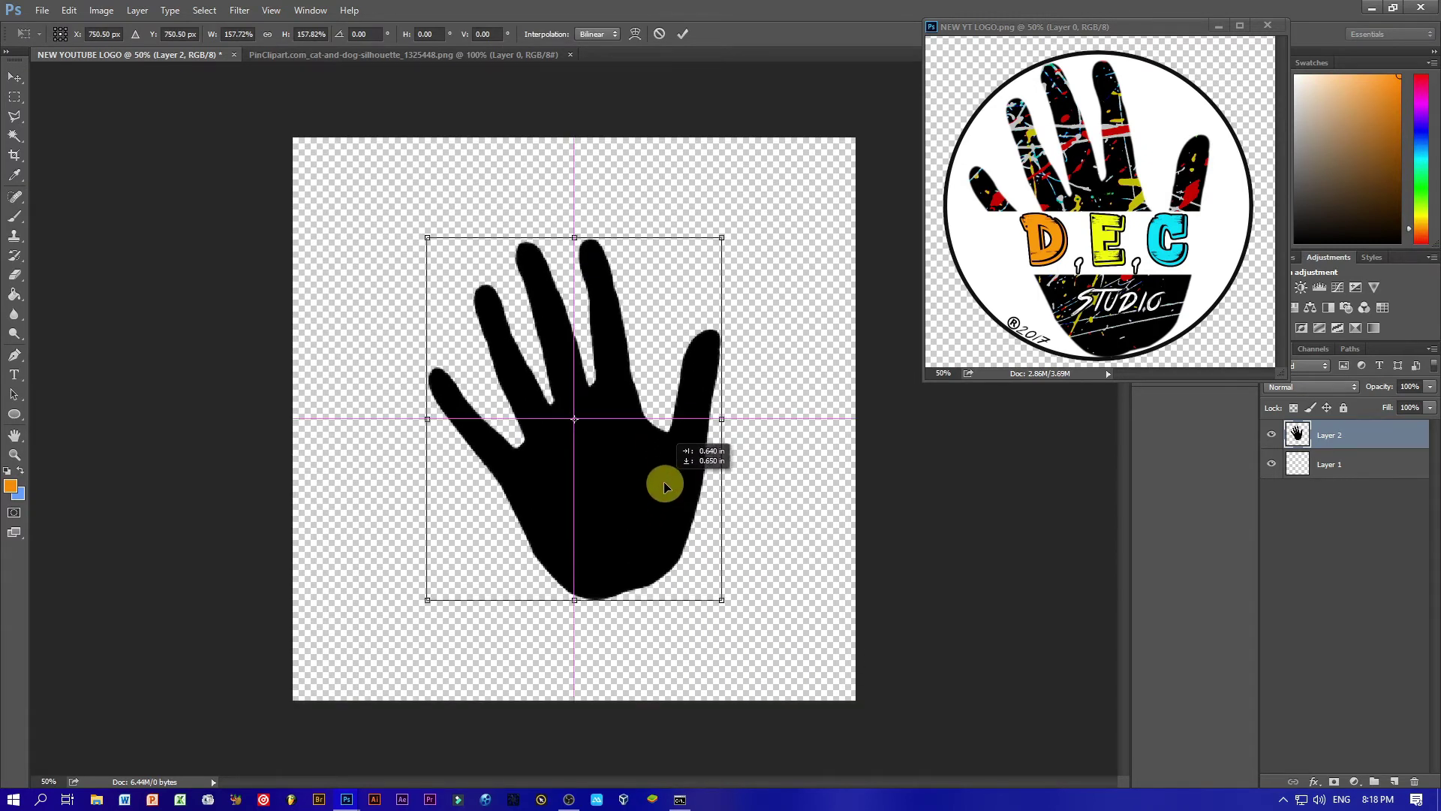
{"action": "left_click", "coordinate": [683, 34]}
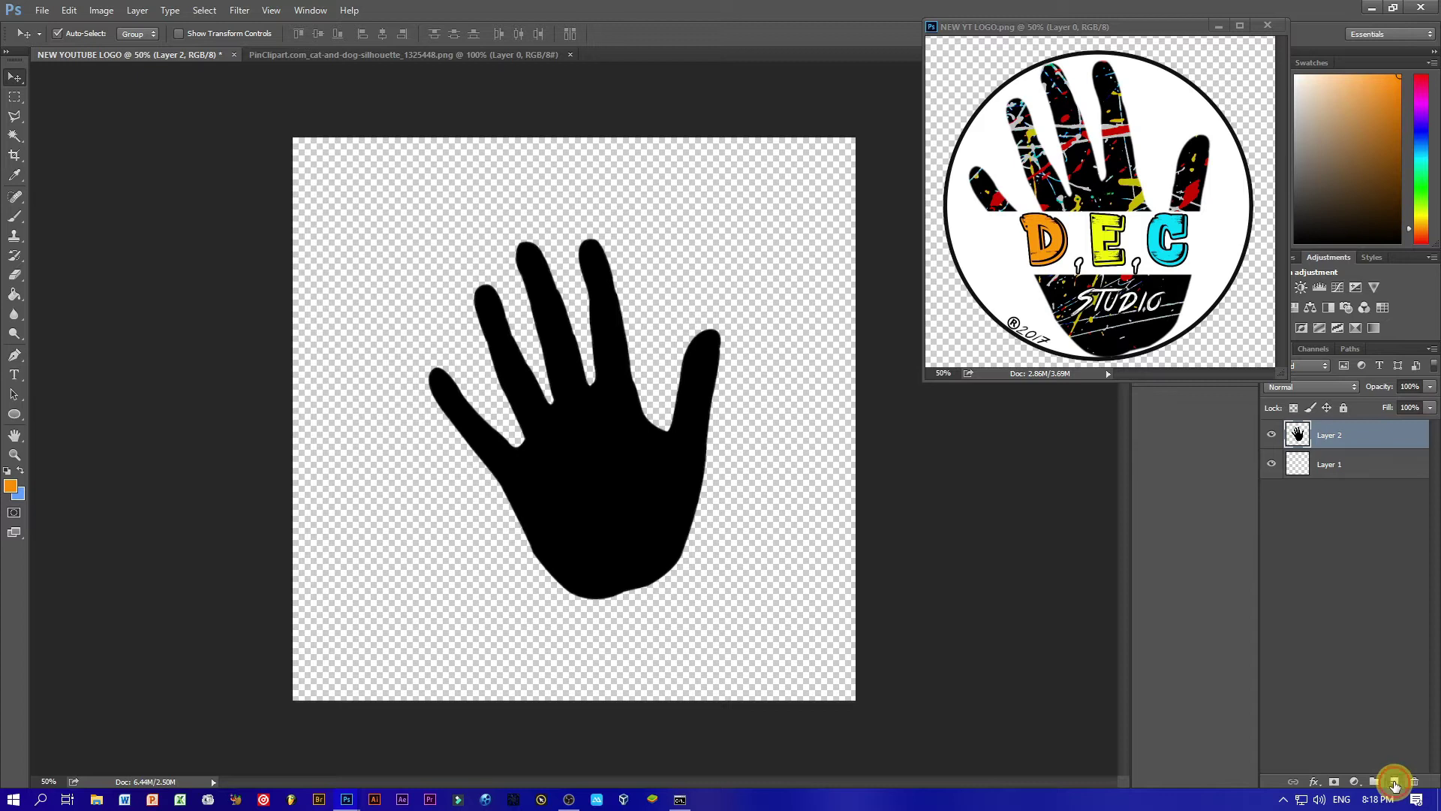
Step: Add a new layer with white 100 pt D.E.C text, moved lower on the palm
{"action": "left_click", "coordinate": [1394, 783]}
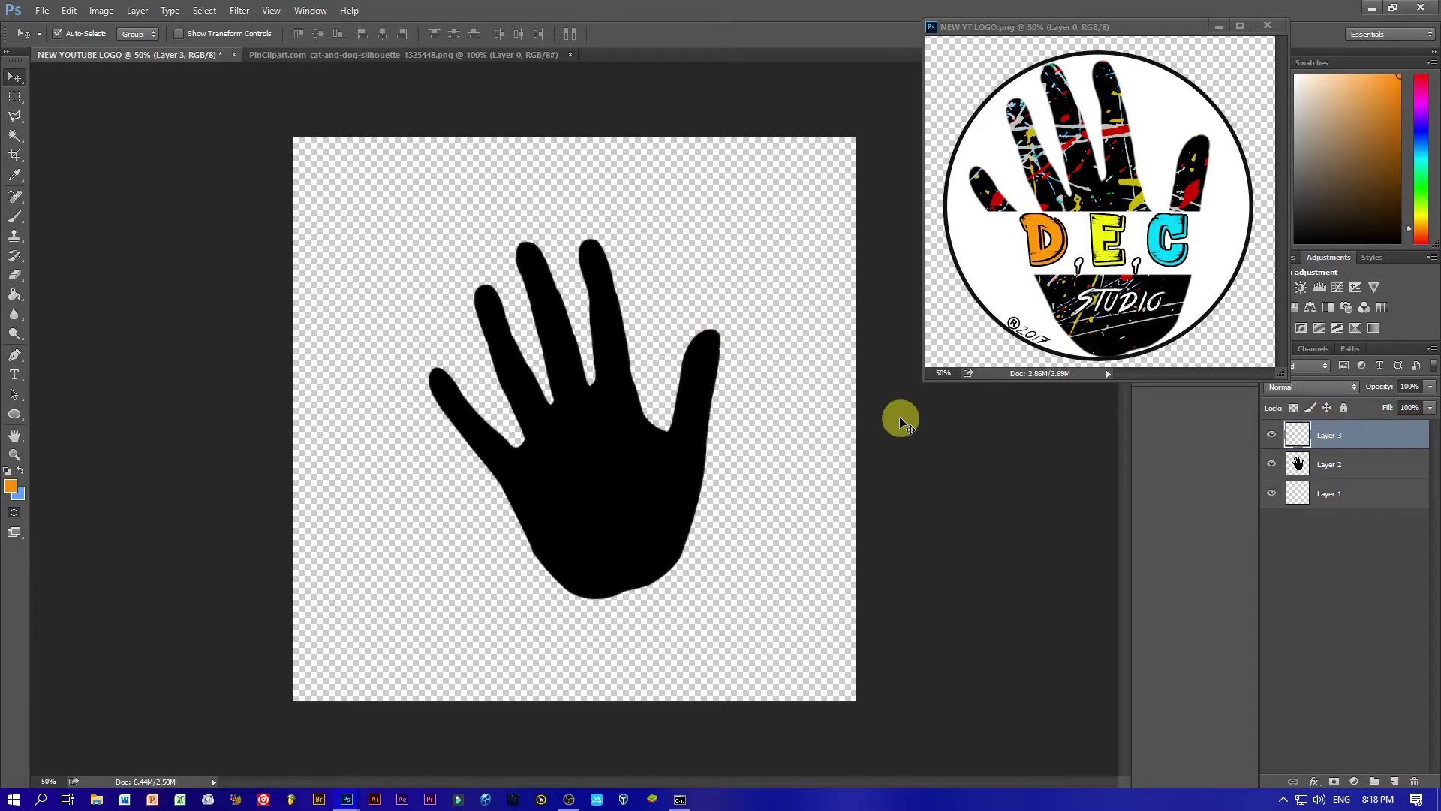
{"action": "key", "text": "t"}
{"action": "left_click", "coordinate": [570, 482]}
{"action": "type", "text": "D.E.C"}
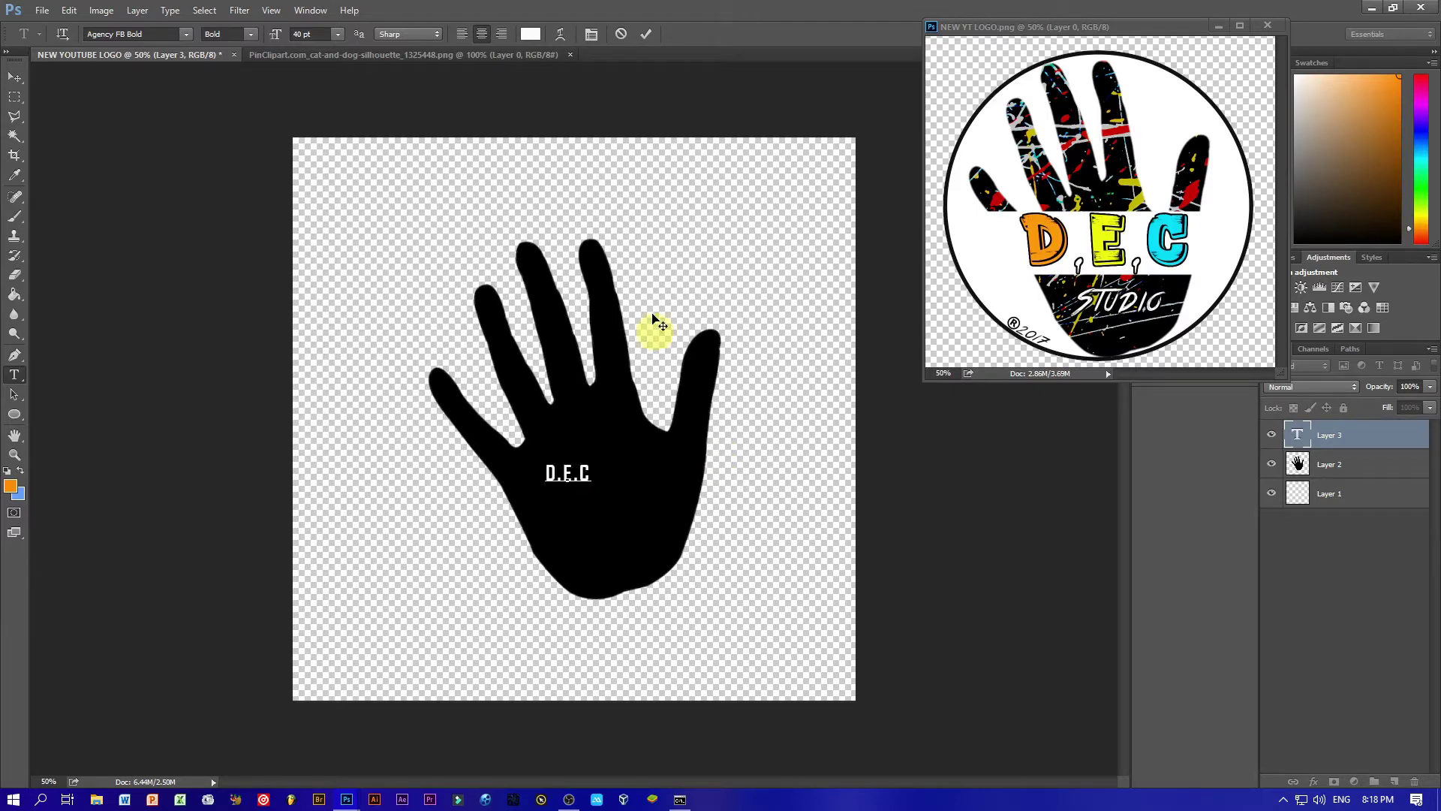
{"action": "key", "text": "ctrl+a"}
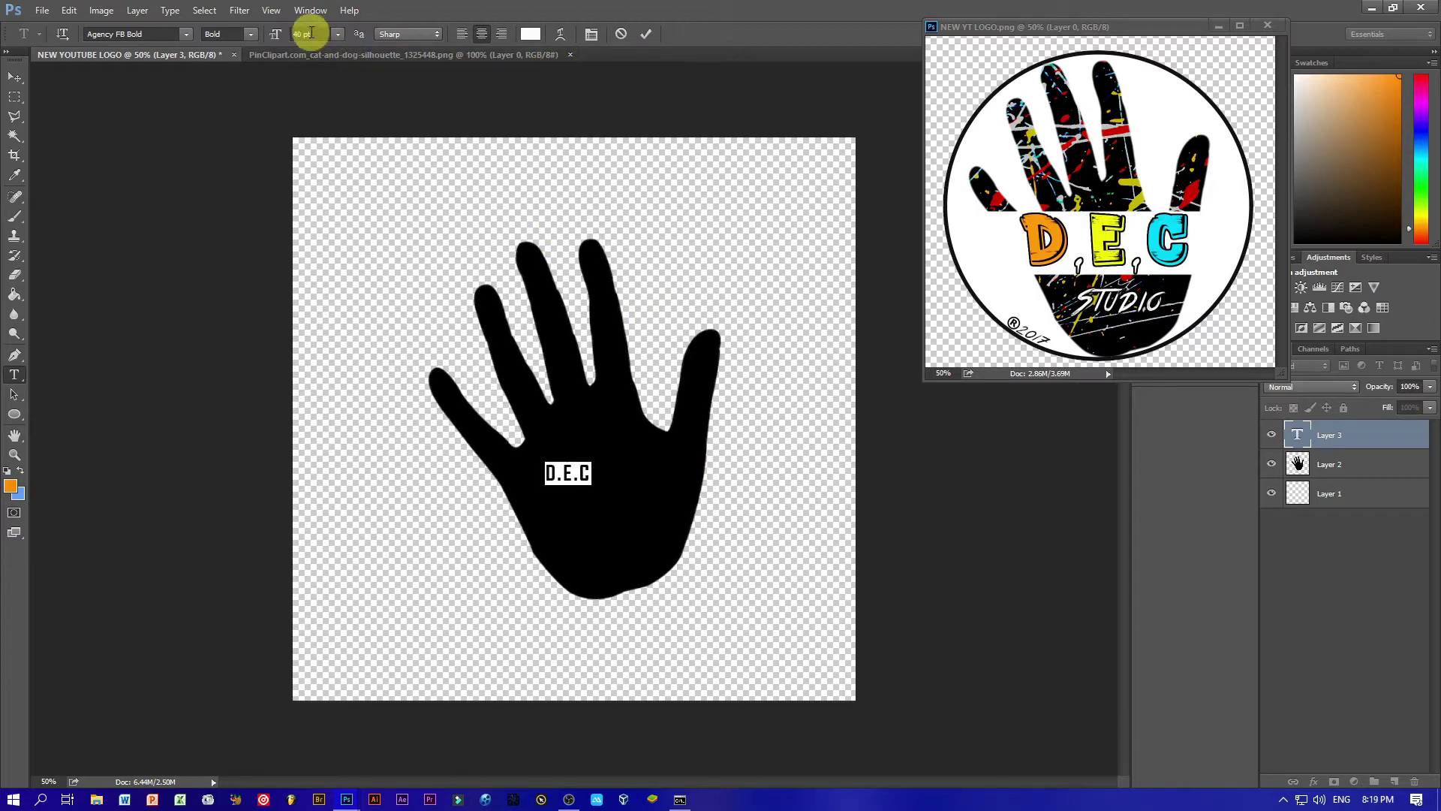
{"action": "type", "text": "00"}
{"action": "key", "text": "Return"}
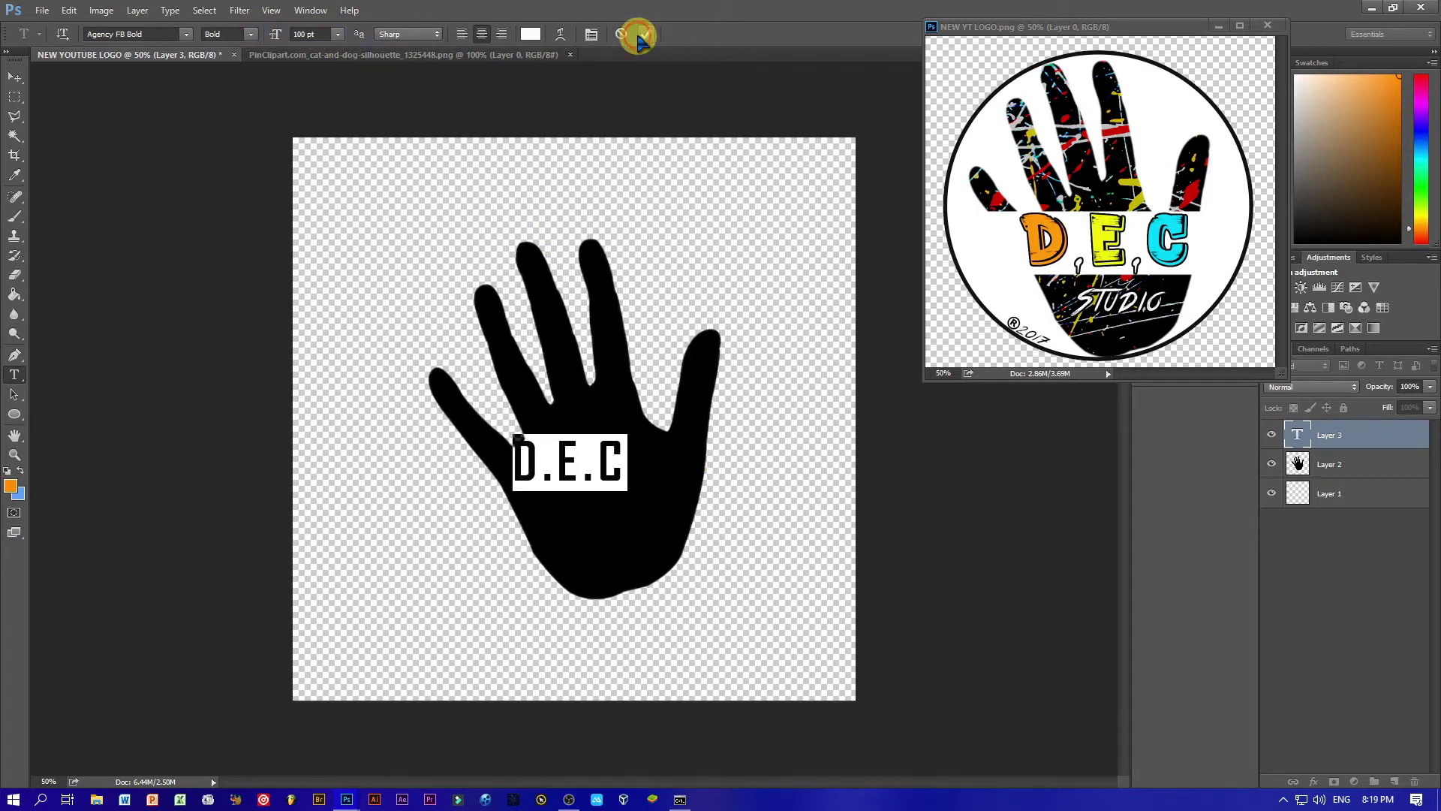
{"action": "left_click", "coordinate": [638, 35]}
{"action": "key", "text": "v"}
{"action": "mouse_move", "coordinate": [605, 484]}
{"action": "left_mouse_down"}
{"action": "mouse_move", "coordinate": [634, 488]}
{"action": "mouse_move", "coordinate": [666, 525]}
{"action": "left_mouse_up"}
{"action": "key", "text": "ctrl+plus"}
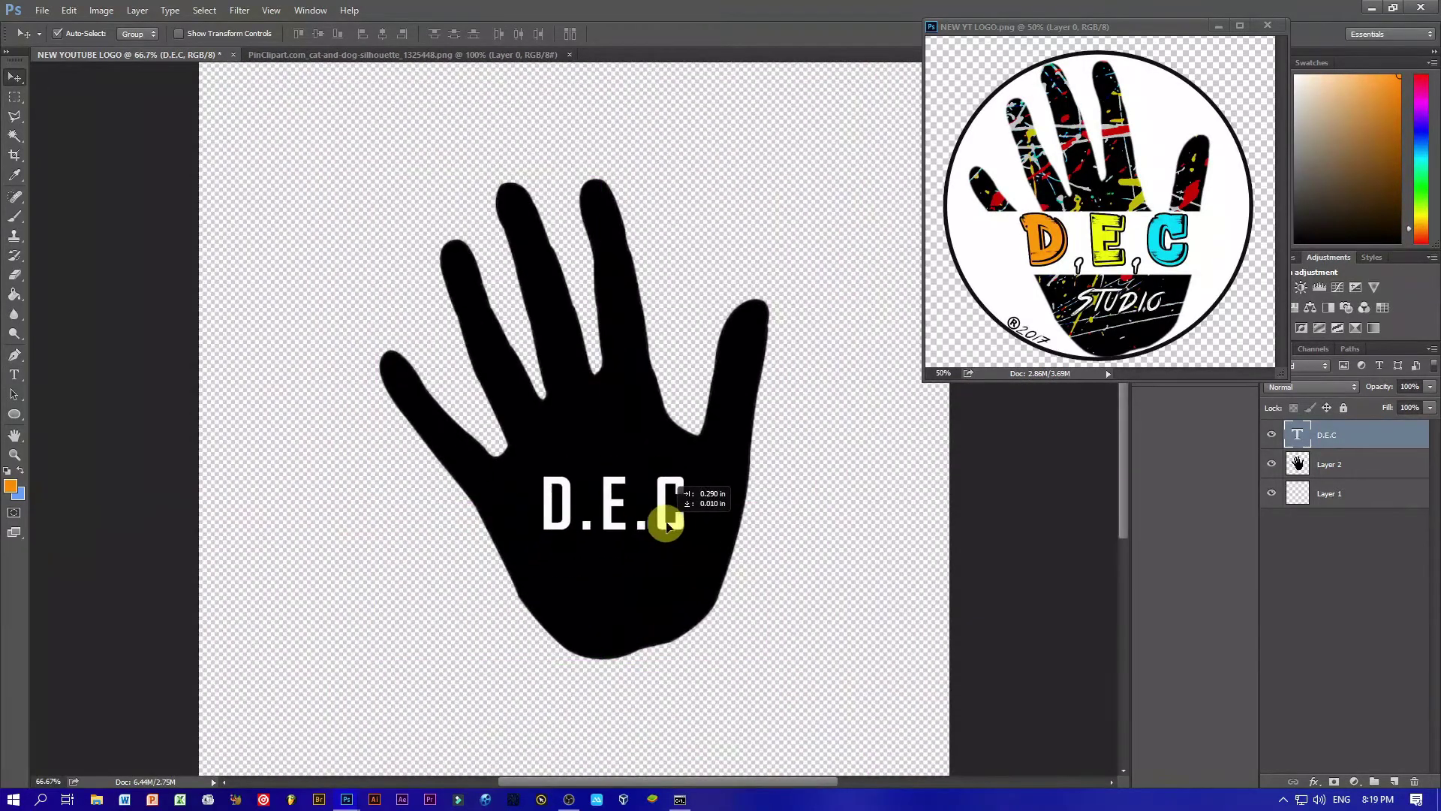
Step: Change the D.E.C text to the dripping marker font
{"action": "double_click", "coordinate": [643, 507]}
{"action": "left_click", "coordinate": [186, 34]}
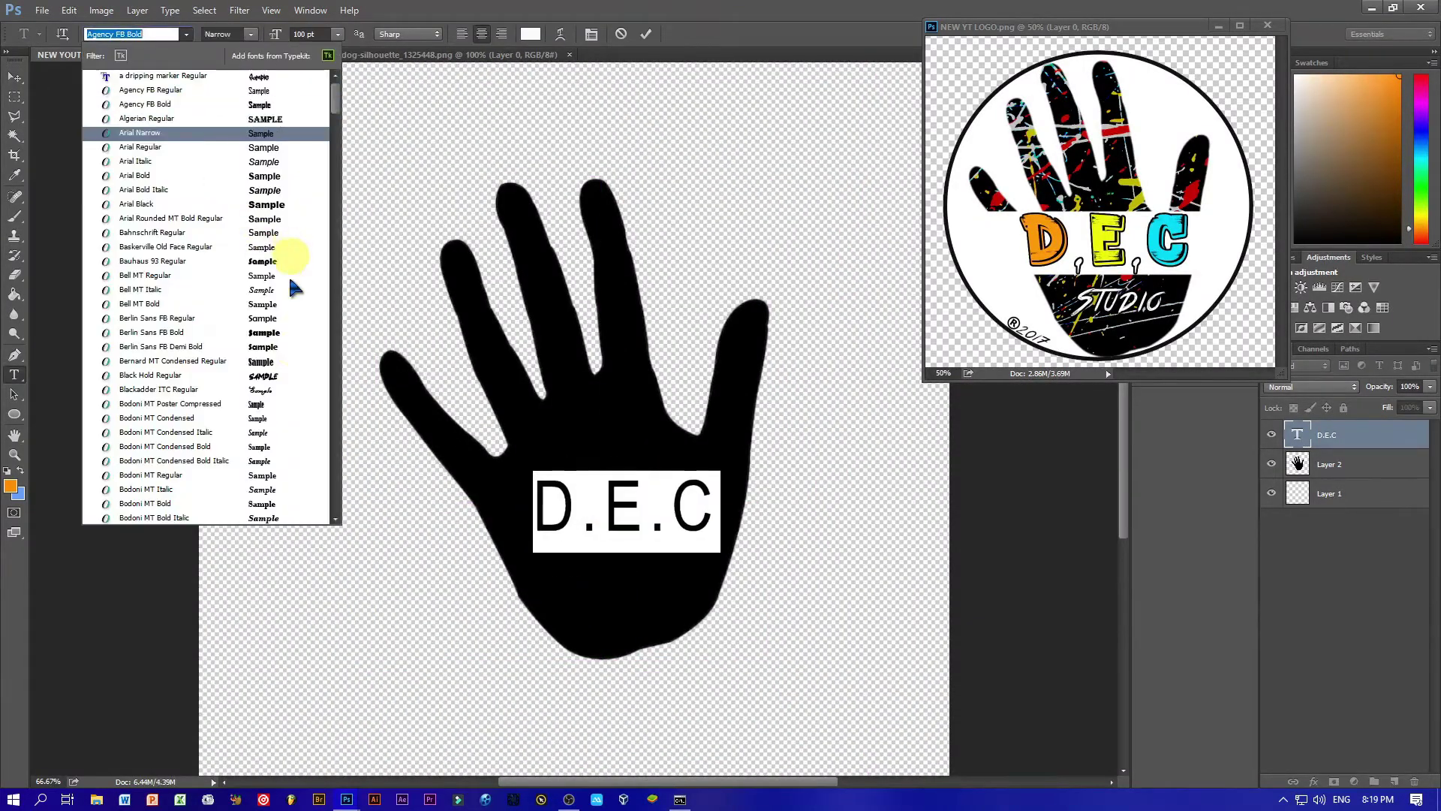
{"action": "scroll", "coordinate": [293, 286], "scroll_direction": "down", "scroll_amount": 5}
{"action": "left_click", "coordinate": [136, 34]}
{"action": "type", "text": "dripp"}
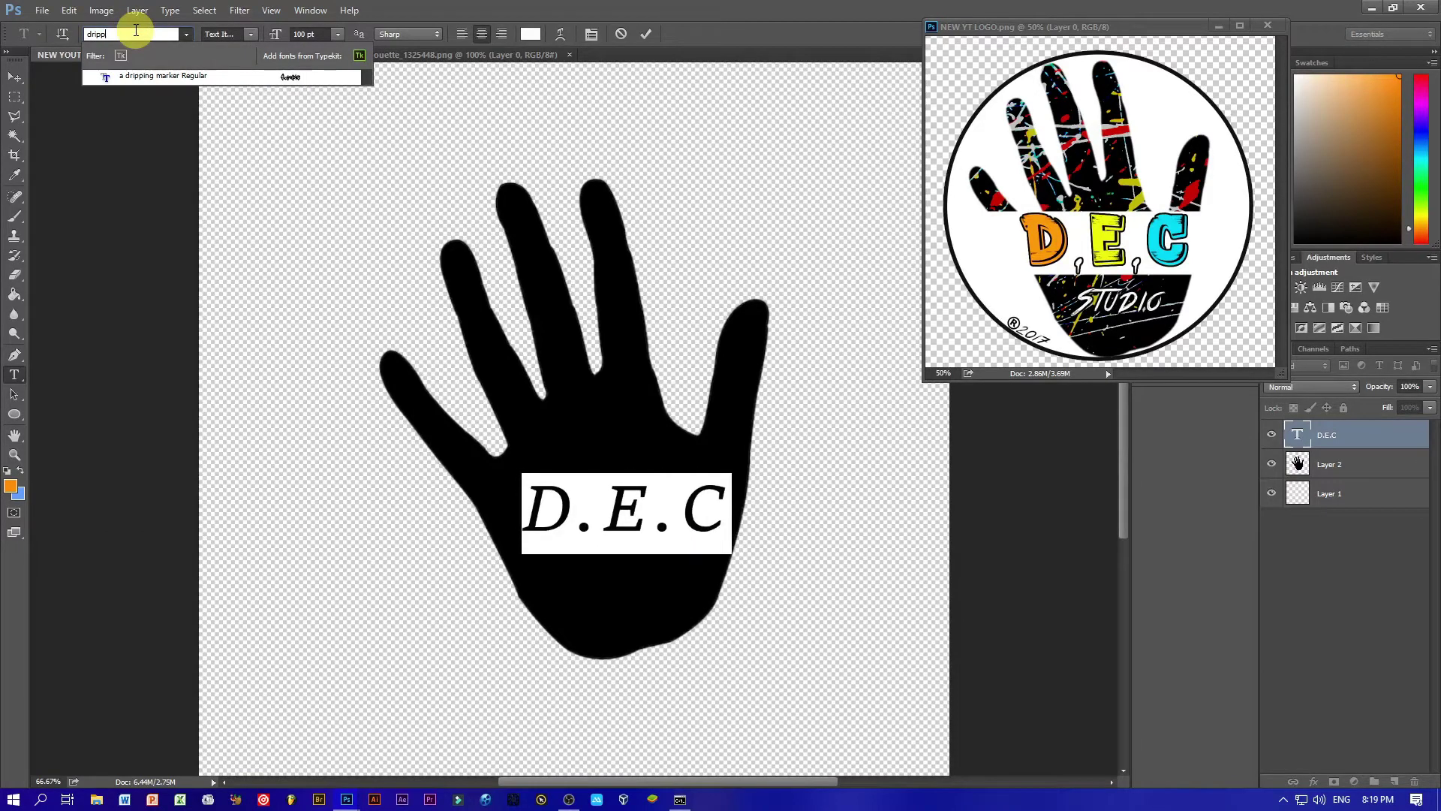
{"action": "key", "text": "Return"}
{"action": "left_click", "coordinate": [645, 34]}
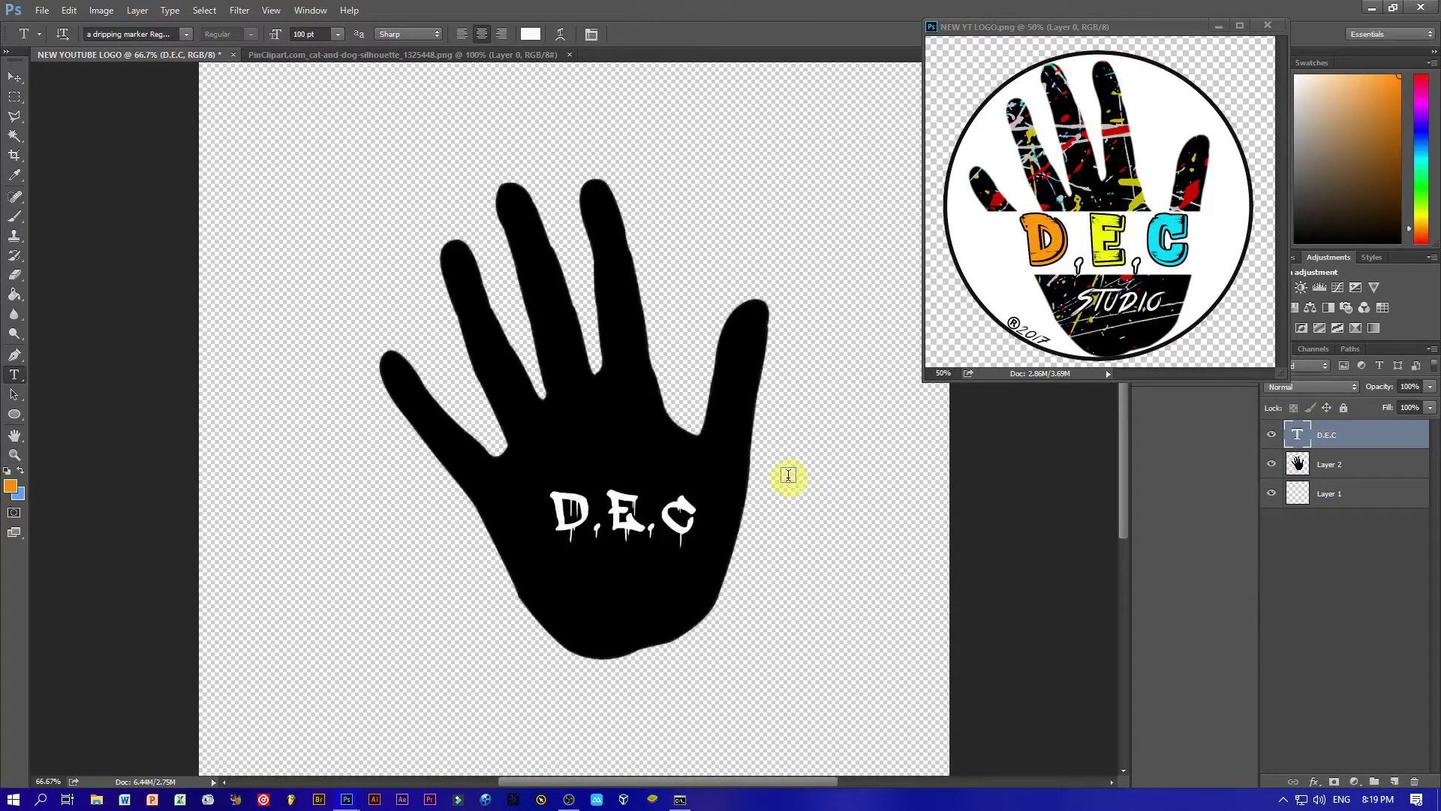
{"action": "key", "text": "v"}
{"action": "key", "text": "ctrl+t"}
Step: Enlarge the D.E.C text and reposition it on the palm
{"action": "left_click_drag", "start_coordinate": [701, 563], "coordinate": [779, 628]}
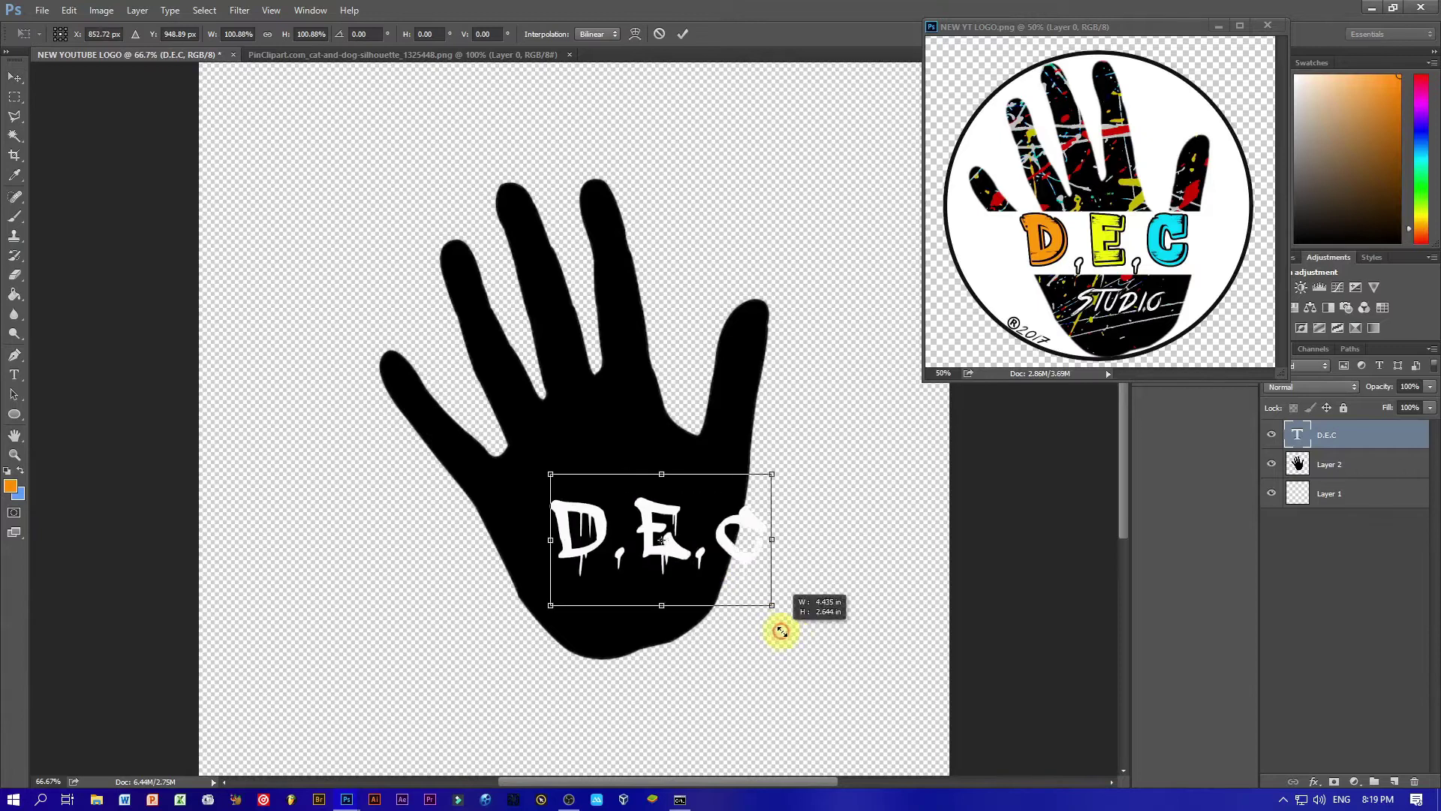
{"action": "mouse_move", "coordinate": [750, 547]}
{"action": "left_mouse_down"}
{"action": "mouse_move", "coordinate": [666, 542]}
{"action": "mouse_move", "coordinate": [696, 538]}
{"action": "left_mouse_up"}
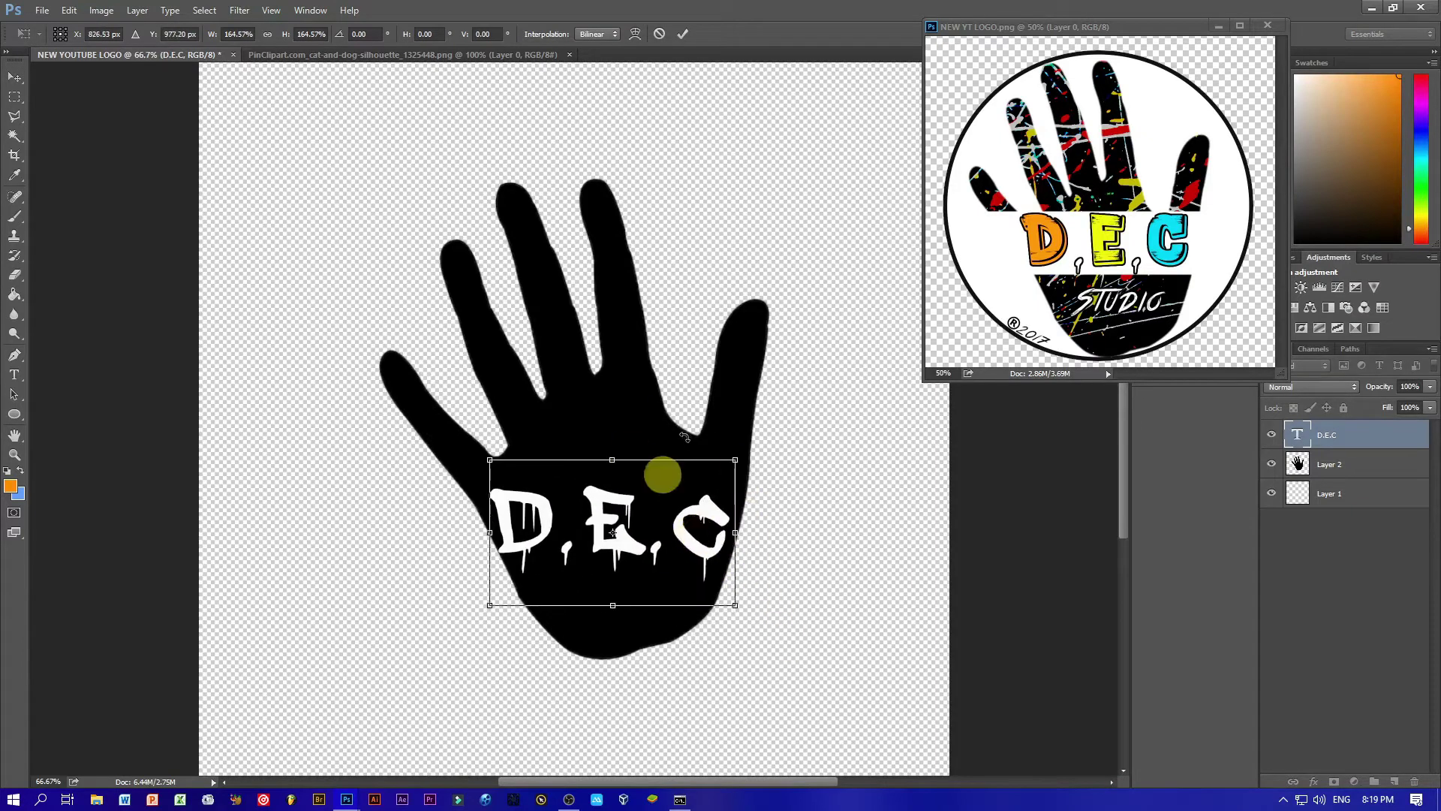
{"action": "left_click", "coordinate": [683, 34]}
Step: Try fonts on the letter D, settling on Shoes center
{"action": "key", "text": "t"}
{"action": "left_click_drag", "start_coordinate": [563, 518], "coordinate": [499, 518]}
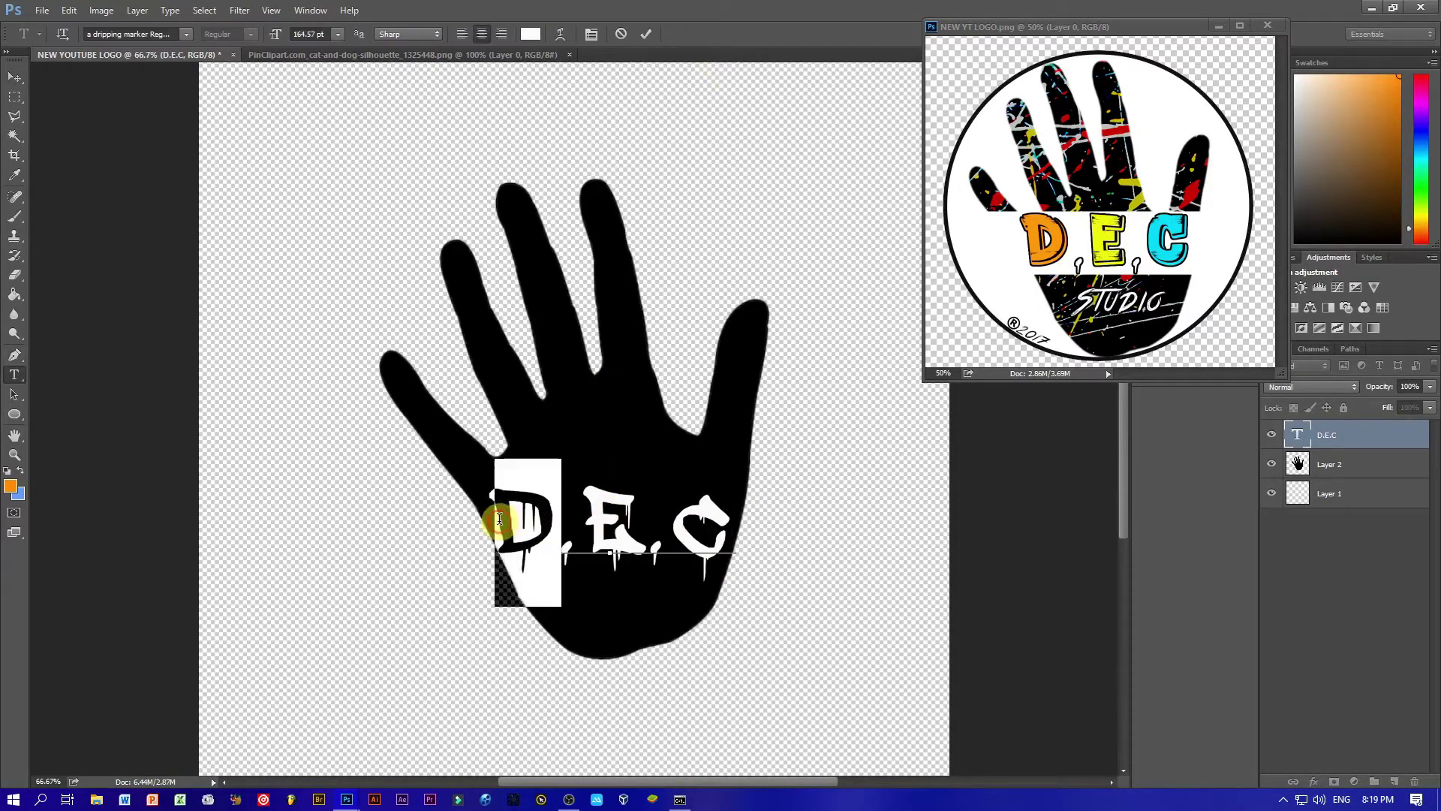
{"action": "type", "text": "show"}
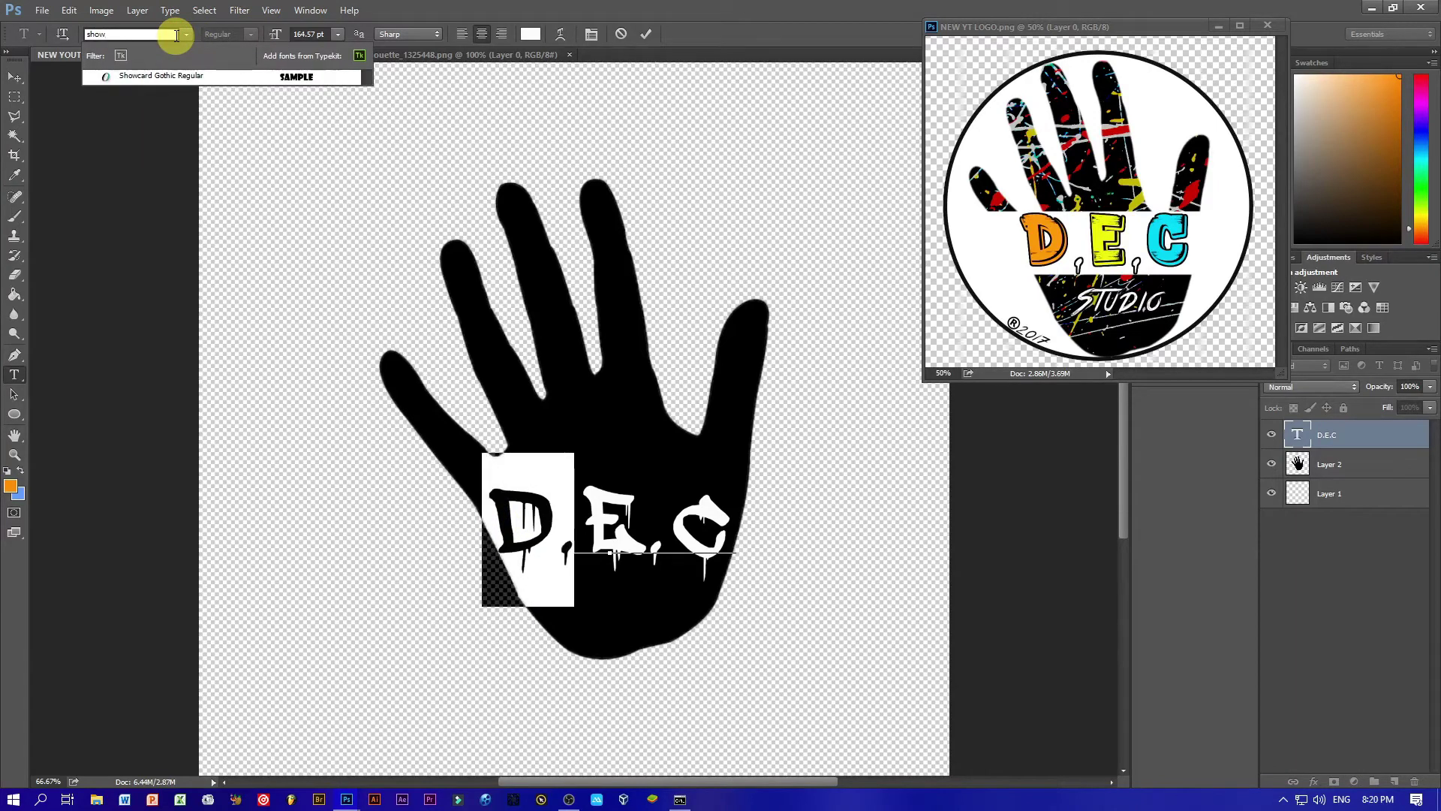
{"action": "key", "text": "BackSpace"}
{"action": "key", "text": "BackSpace"}
{"action": "type", "text": "ows"}
{"action": "key", "text": "BackSpace"}
{"action": "key", "text": "BackSpace"}
{"action": "key", "text": "BackSpace"}
{"action": "type", "text": "dri"}
{"action": "key", "text": "Return"}
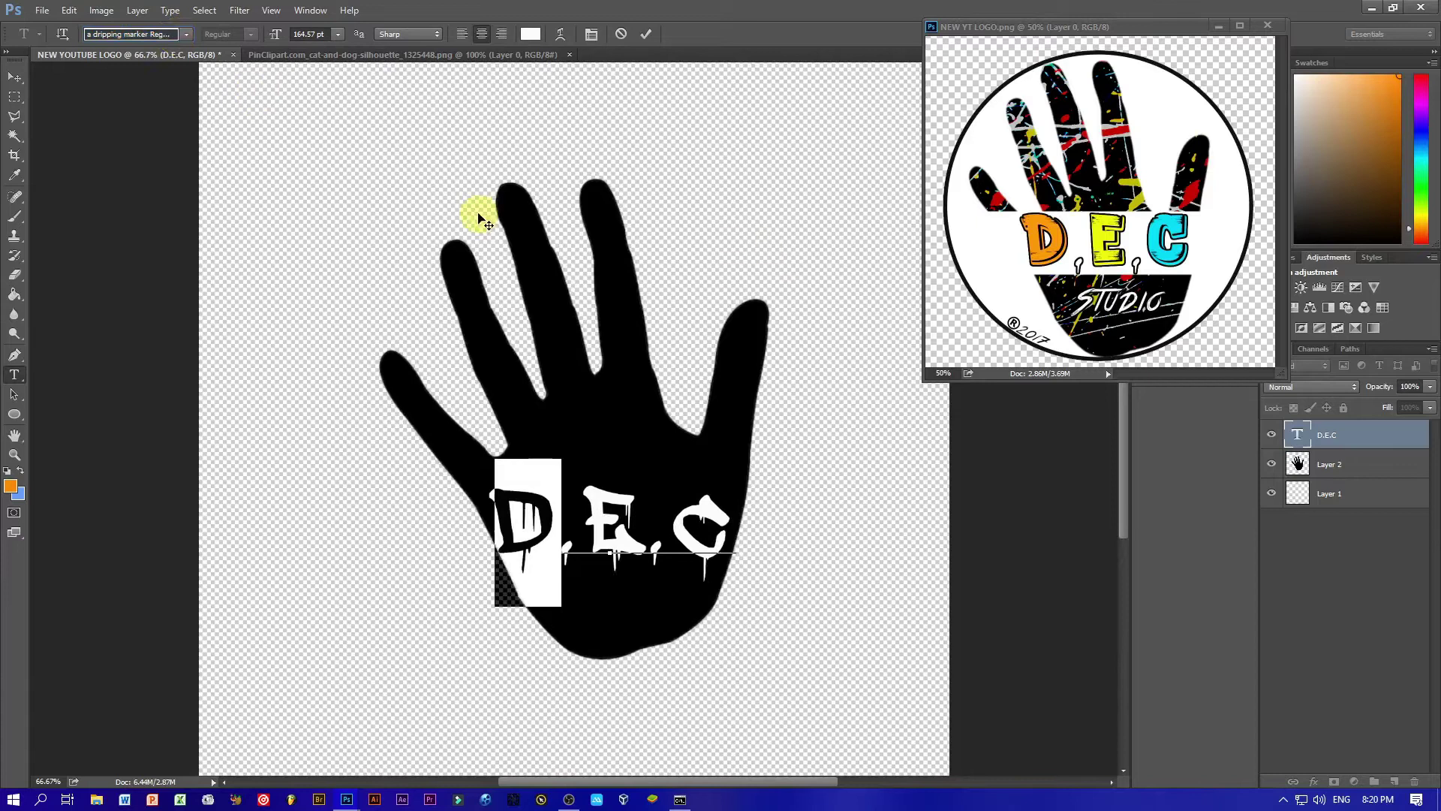
{"action": "type", "text": "shoes"}
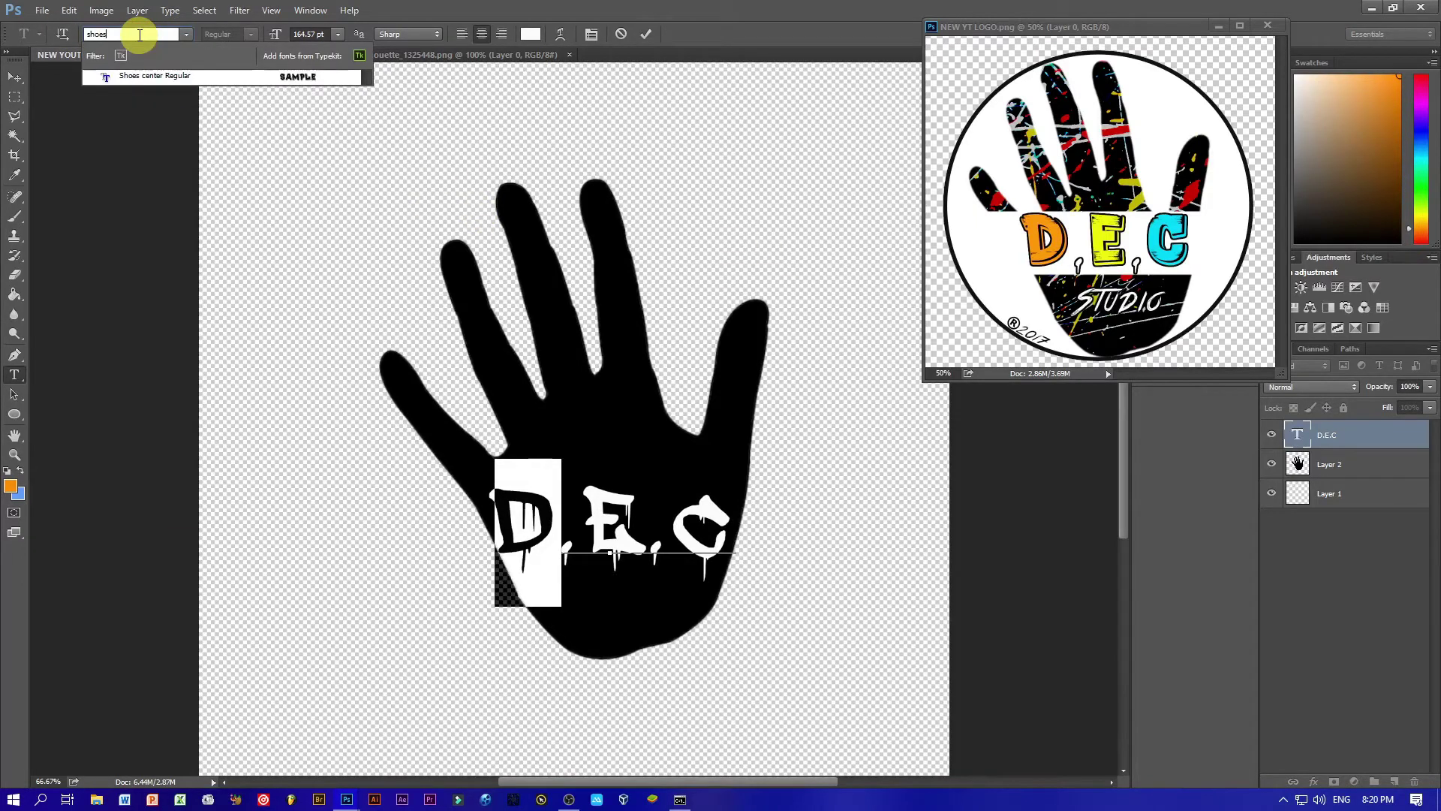
{"action": "key", "text": "Return"}
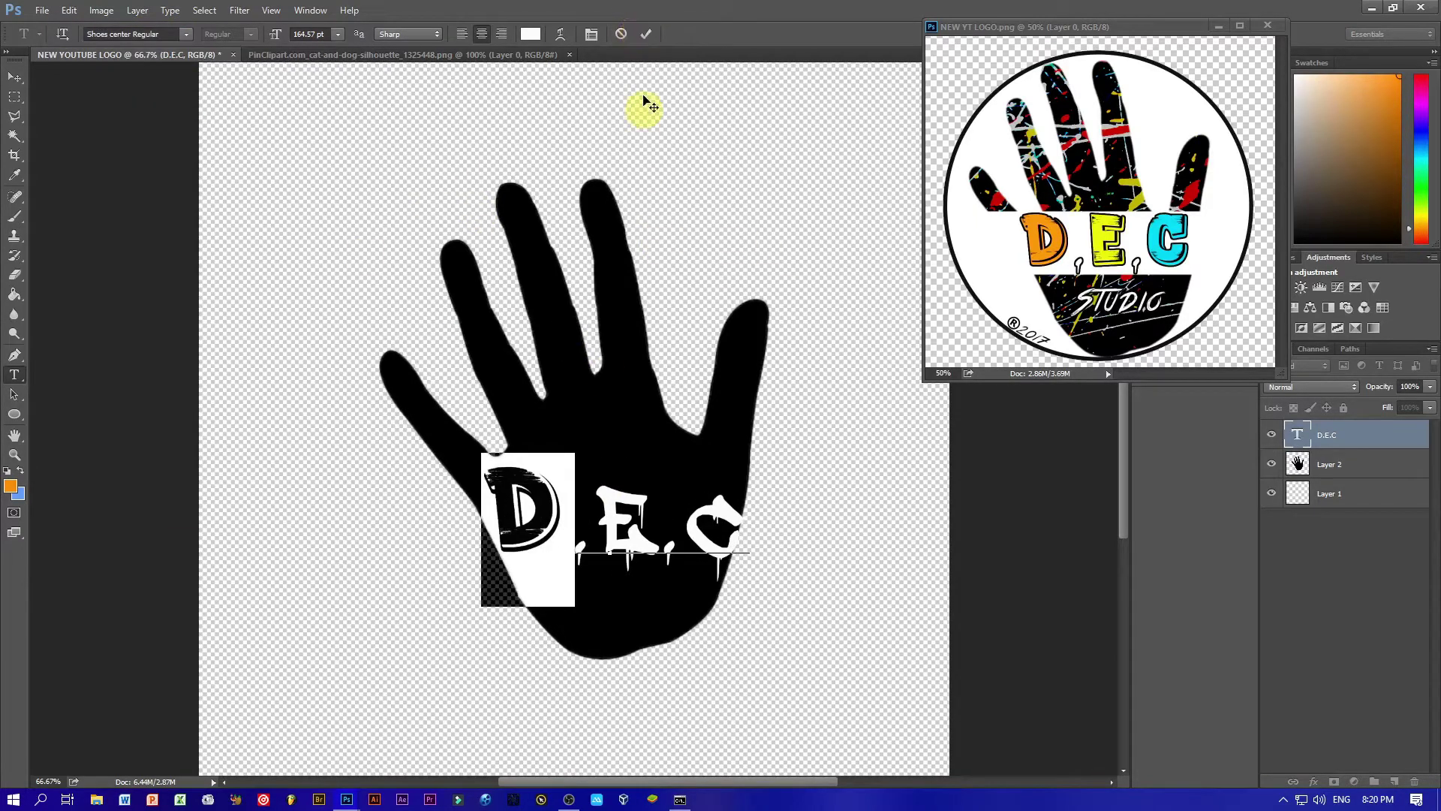
Step: Apply the Shoes center font to the letters E.C as well
{"action": "left_click", "coordinate": [524, 538]}
{"action": "left_click_drag", "start_coordinate": [597, 526], "coordinate": [758, 526]}
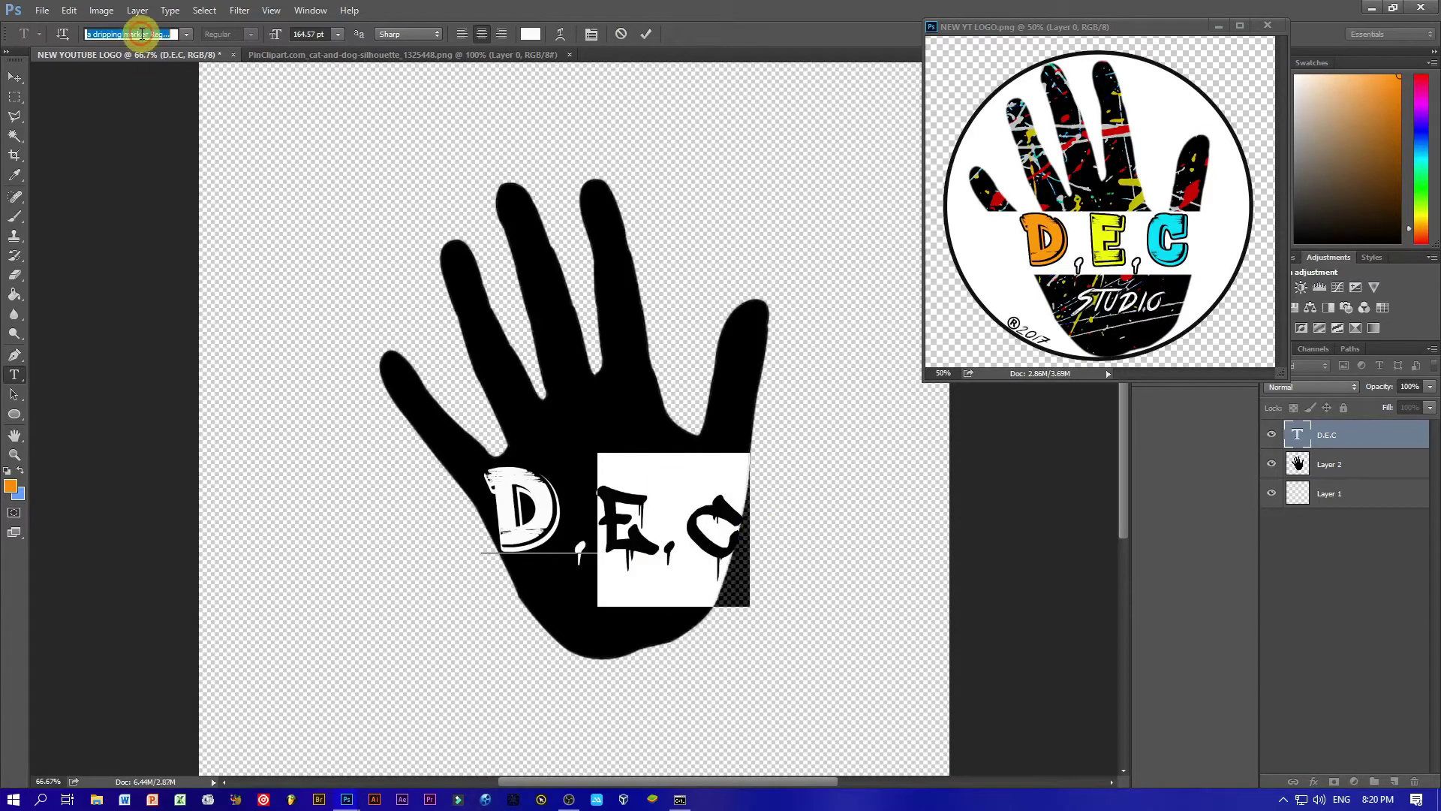
{"action": "type", "text": "sho"}
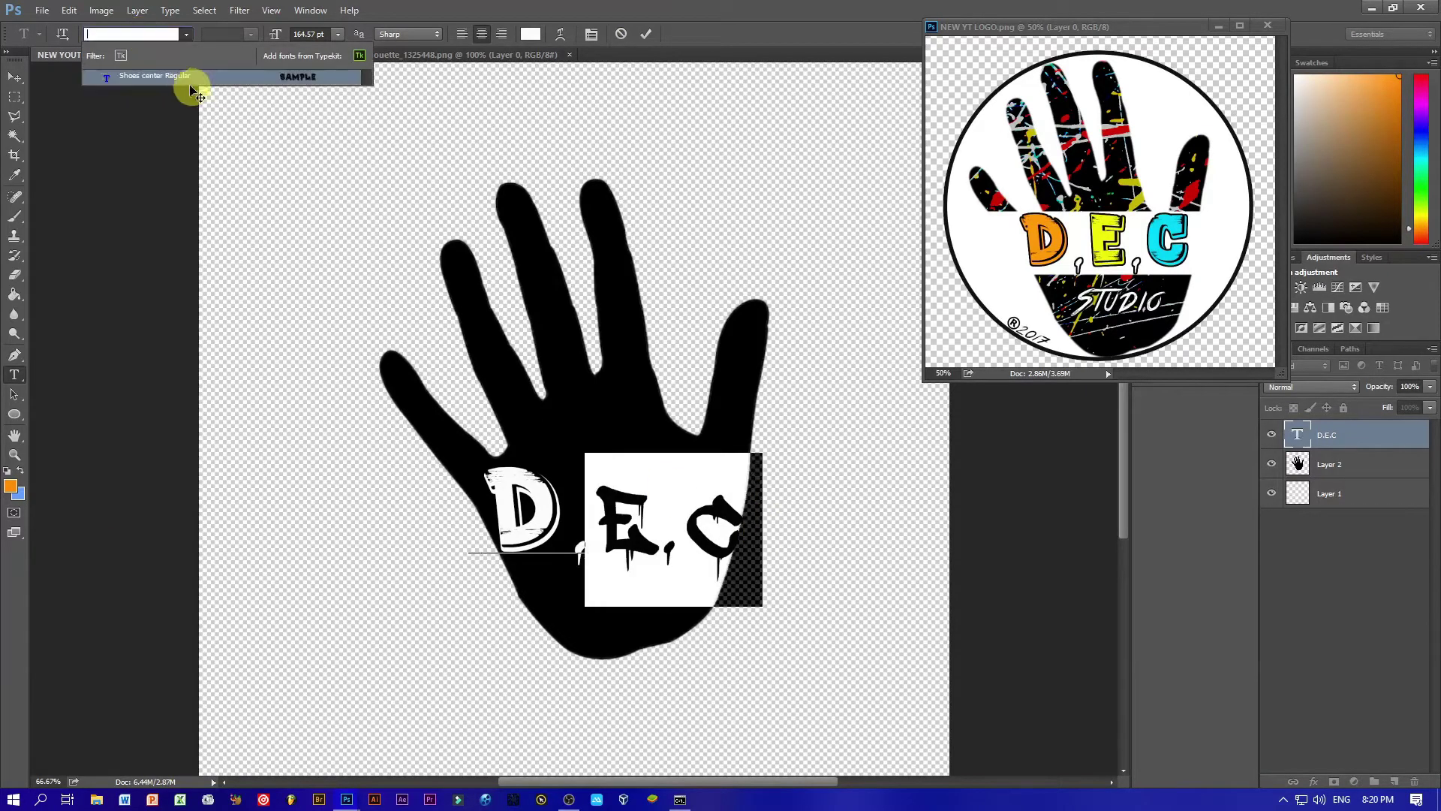
{"action": "left_click", "coordinate": [192, 90]}
{"action": "left_click", "coordinate": [646, 33]}
Step: Scale D.E.C down to about 79% and move the reference logo lower right
{"action": "key", "text": "v"}
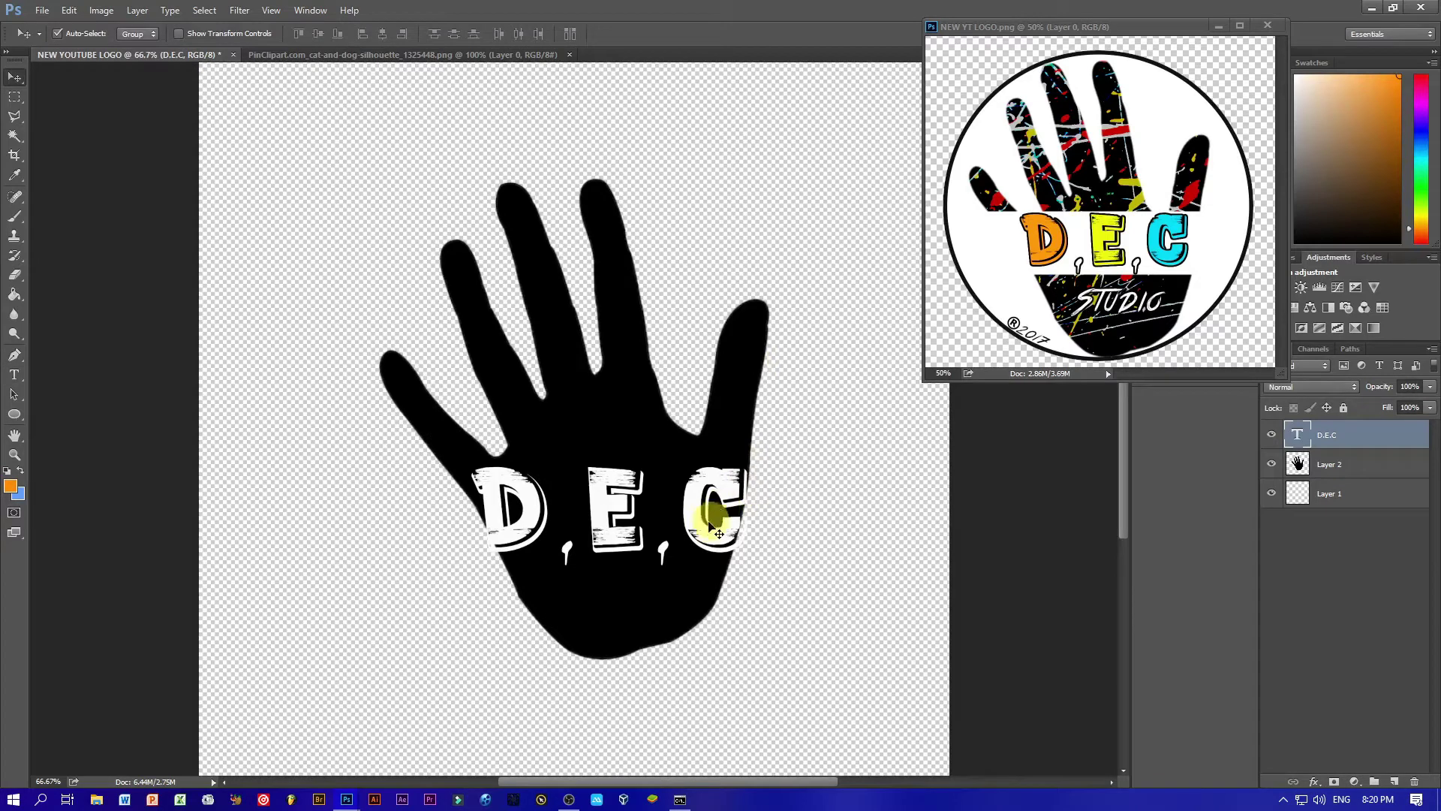
{"action": "key", "text": "ctrl+t"}
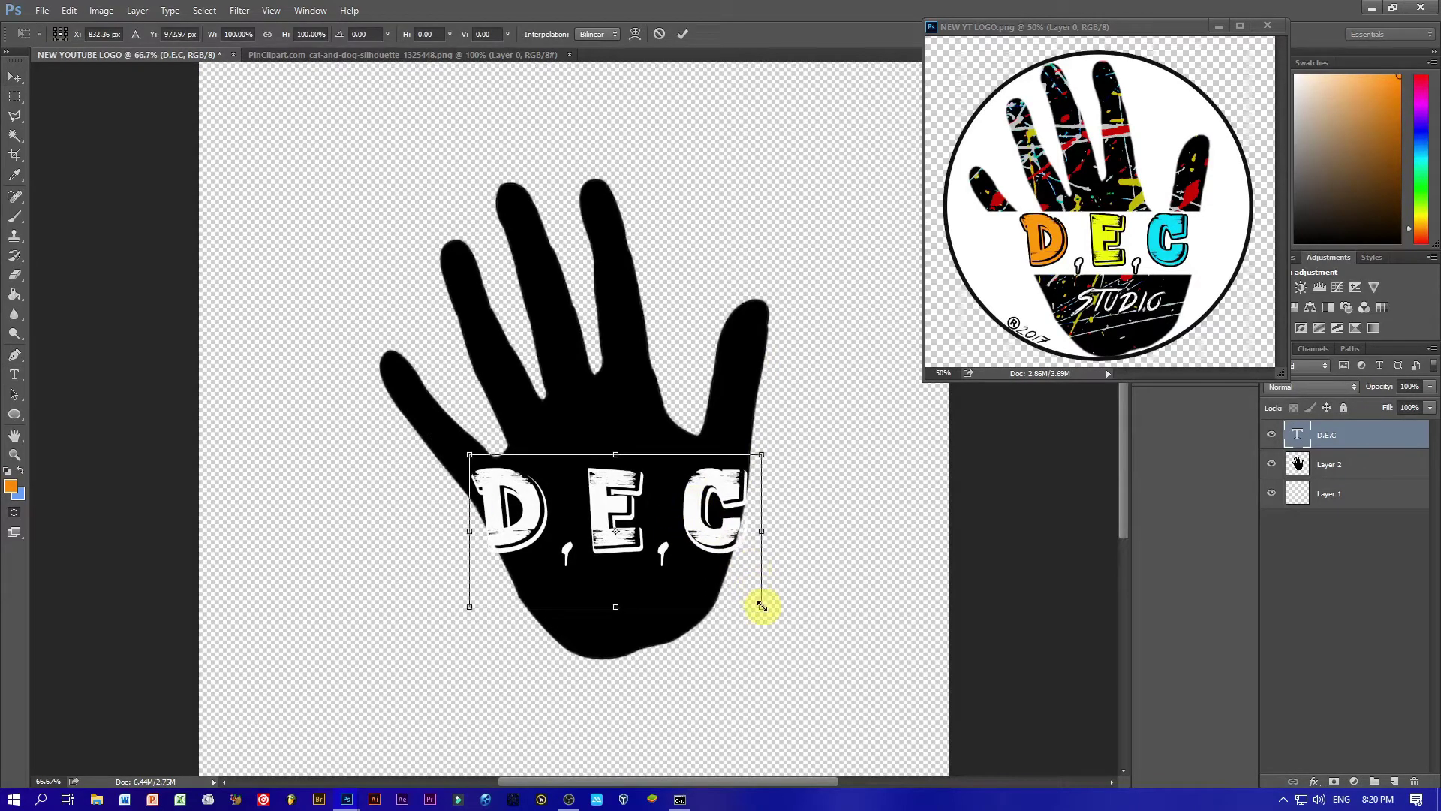
{"action": "left_click_drag", "start_coordinate": [761, 605], "coordinate": [701, 575]}
{"action": "left_click_drag", "start_coordinate": [659, 499], "coordinate": [685, 506]}
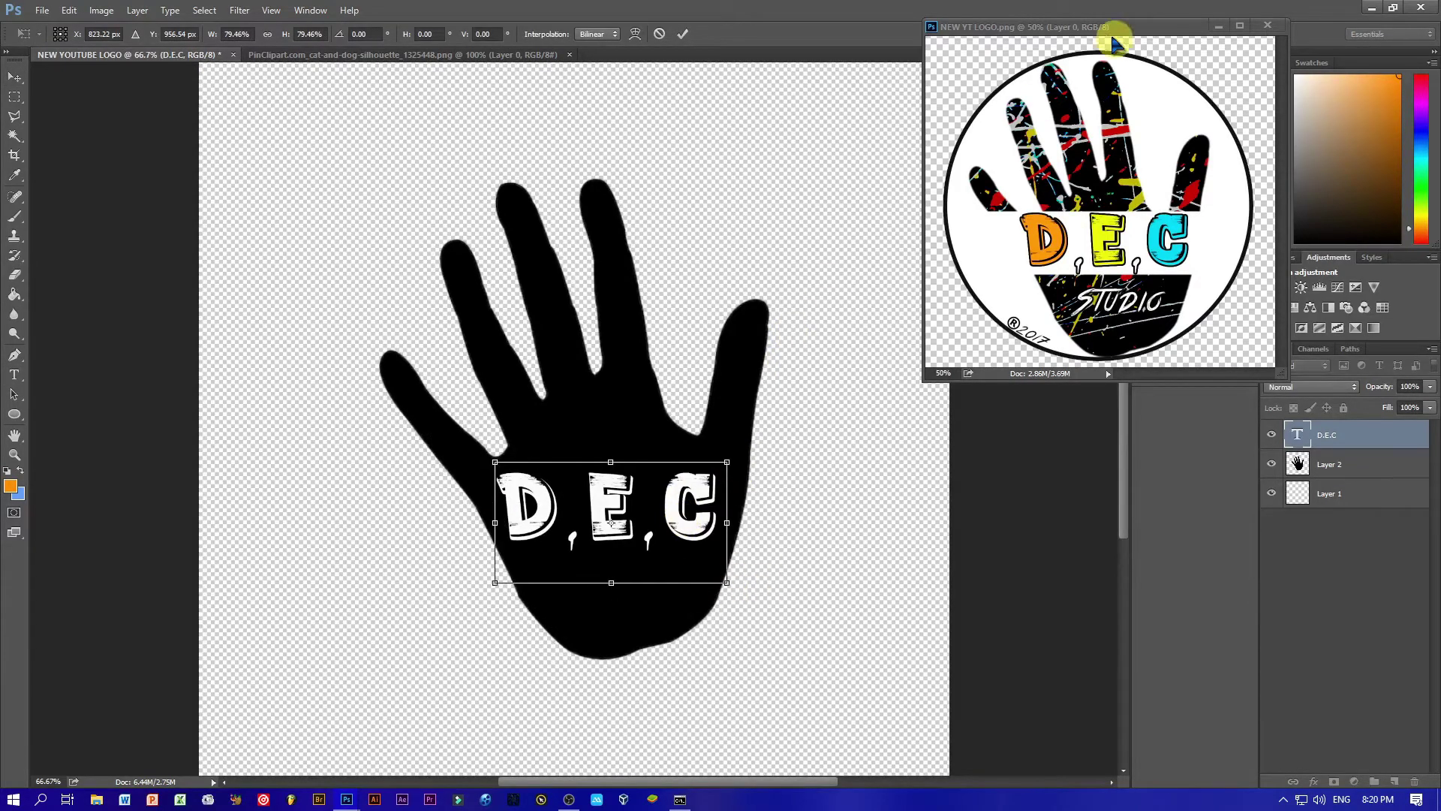
{"action": "left_click_drag", "start_coordinate": [1113, 43], "coordinate": [1054, 465]}
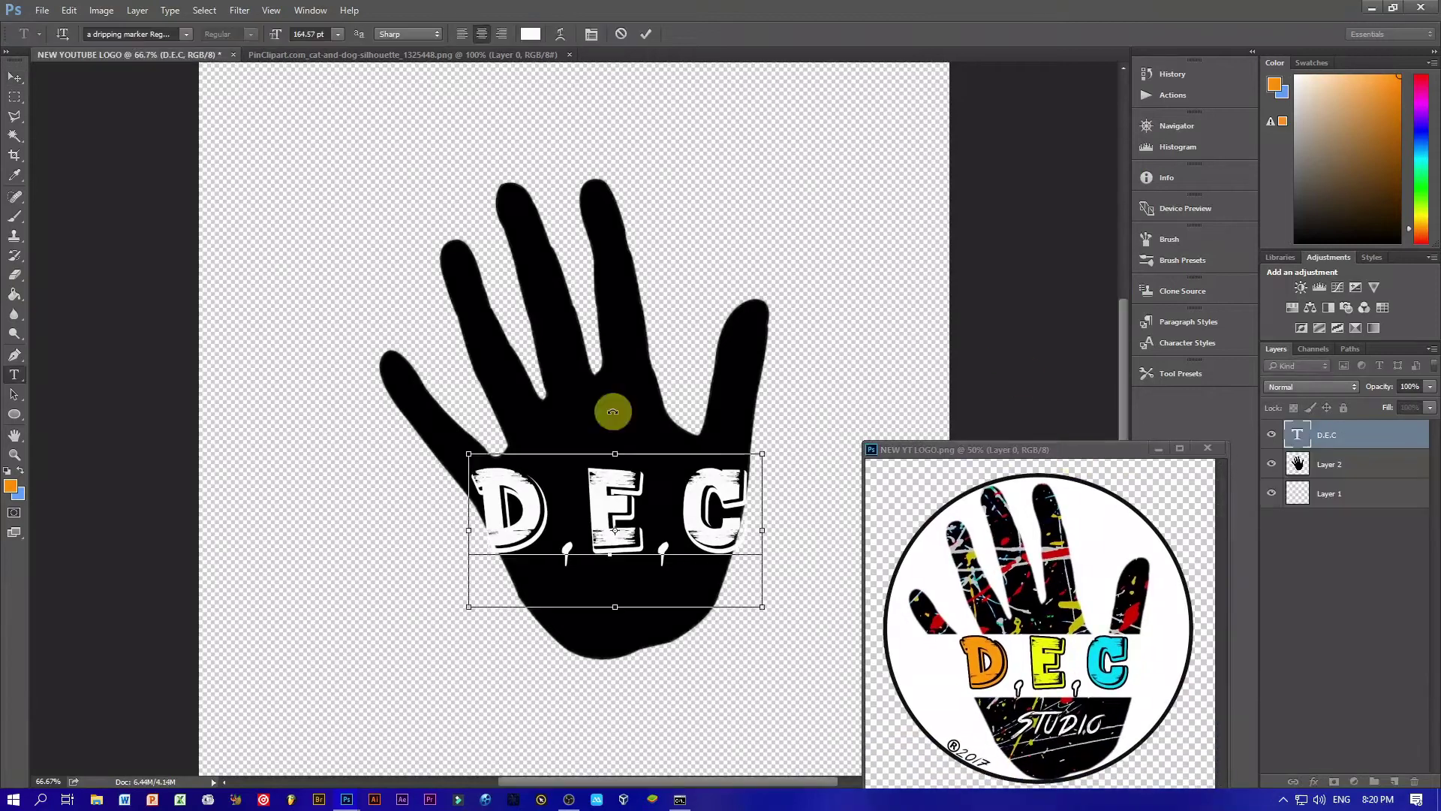
Step: Adjust the D.E.C tracking, commit the text, and make the hand layer active
{"action": "key", "text": "ctrl+a"}
{"action": "left_click", "coordinate": [591, 33]}
{"action": "left_click_drag", "start_coordinate": [1171, 97], "coordinate": [1170, 96]}
{"action": "left_click", "coordinate": [647, 35]}
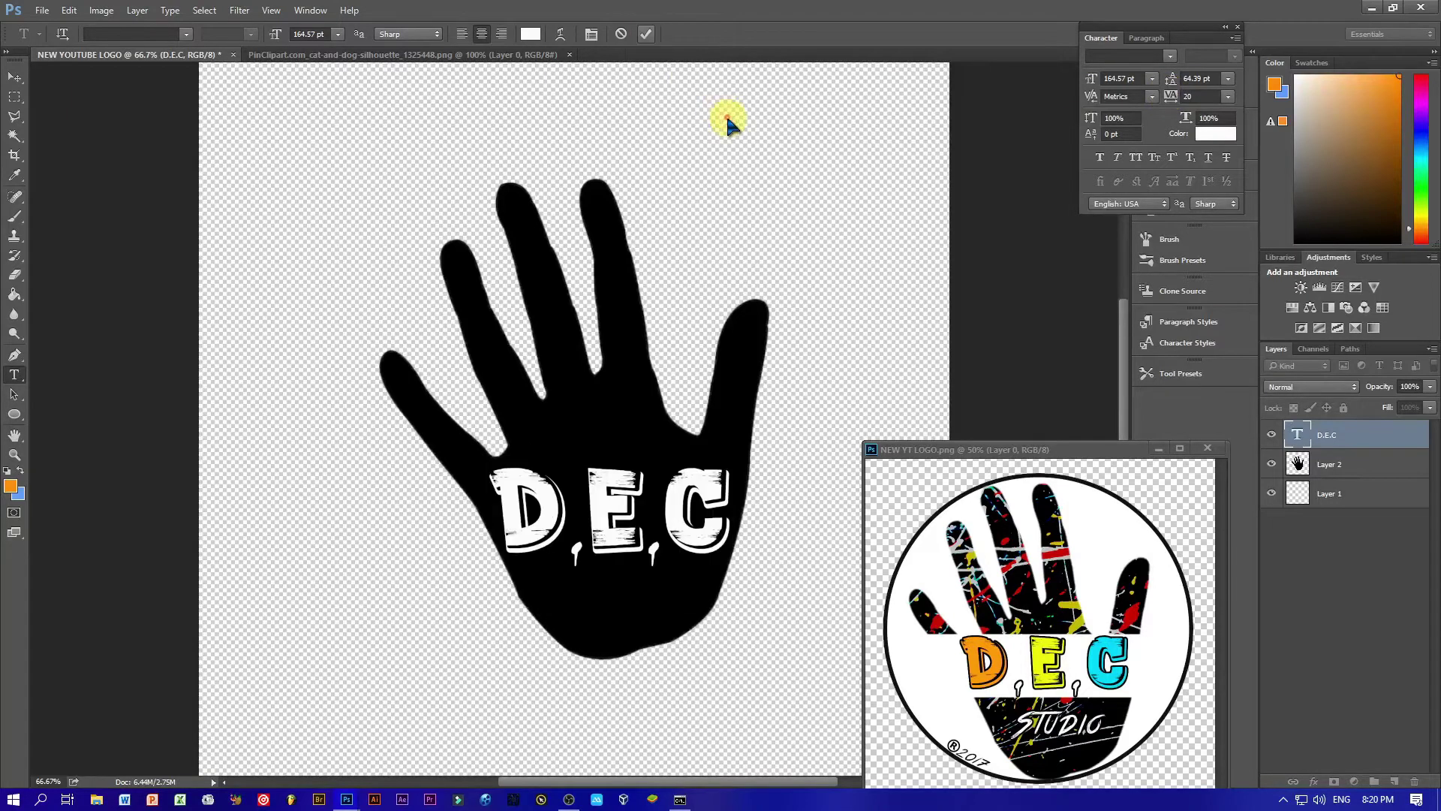
{"action": "left_click", "coordinate": [645, 35]}
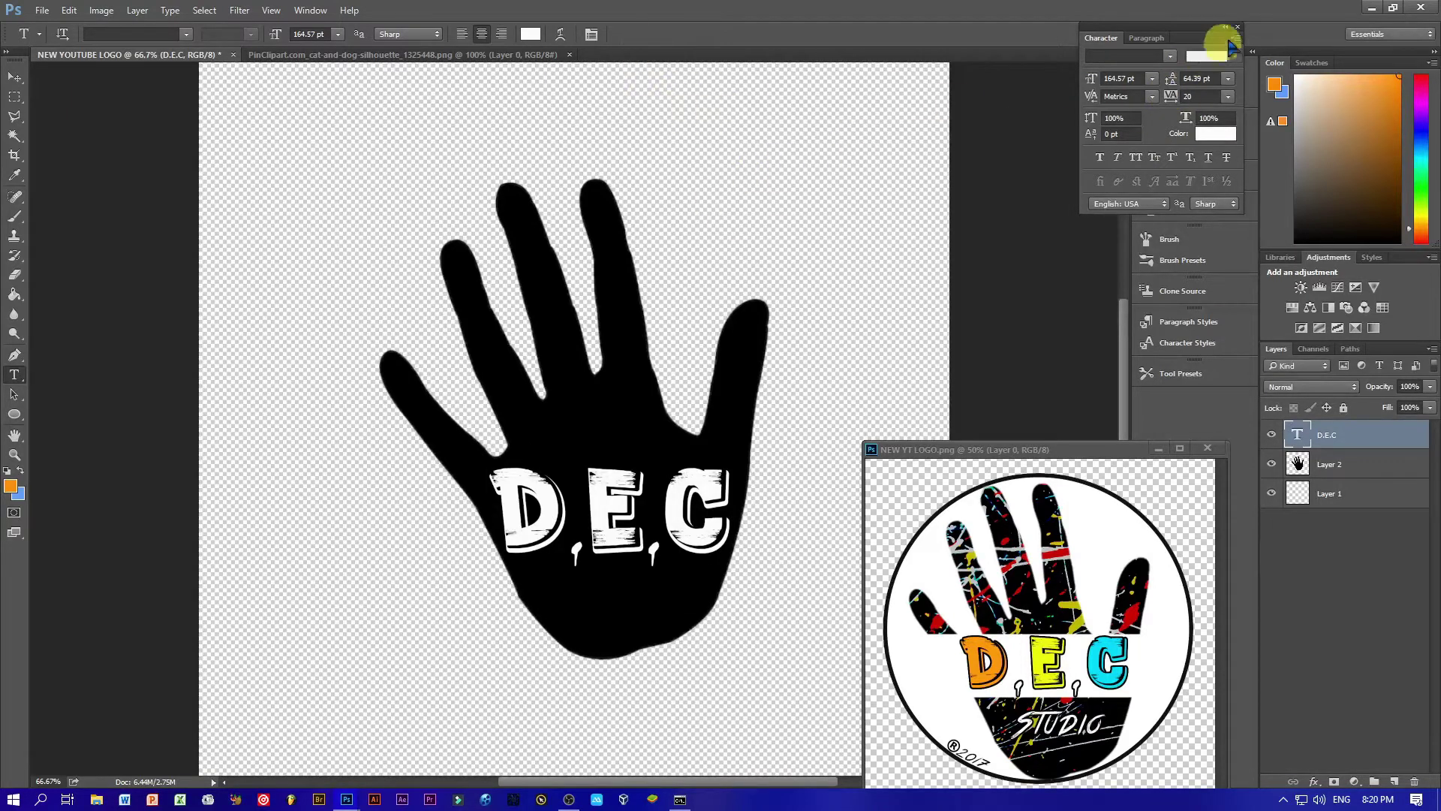
{"action": "key", "text": "v"}
{"action": "left_click", "coordinate": [674, 448]}
{"action": "left_click_drag", "start_coordinate": [1099, 449], "coordinate": [1112, 422]}
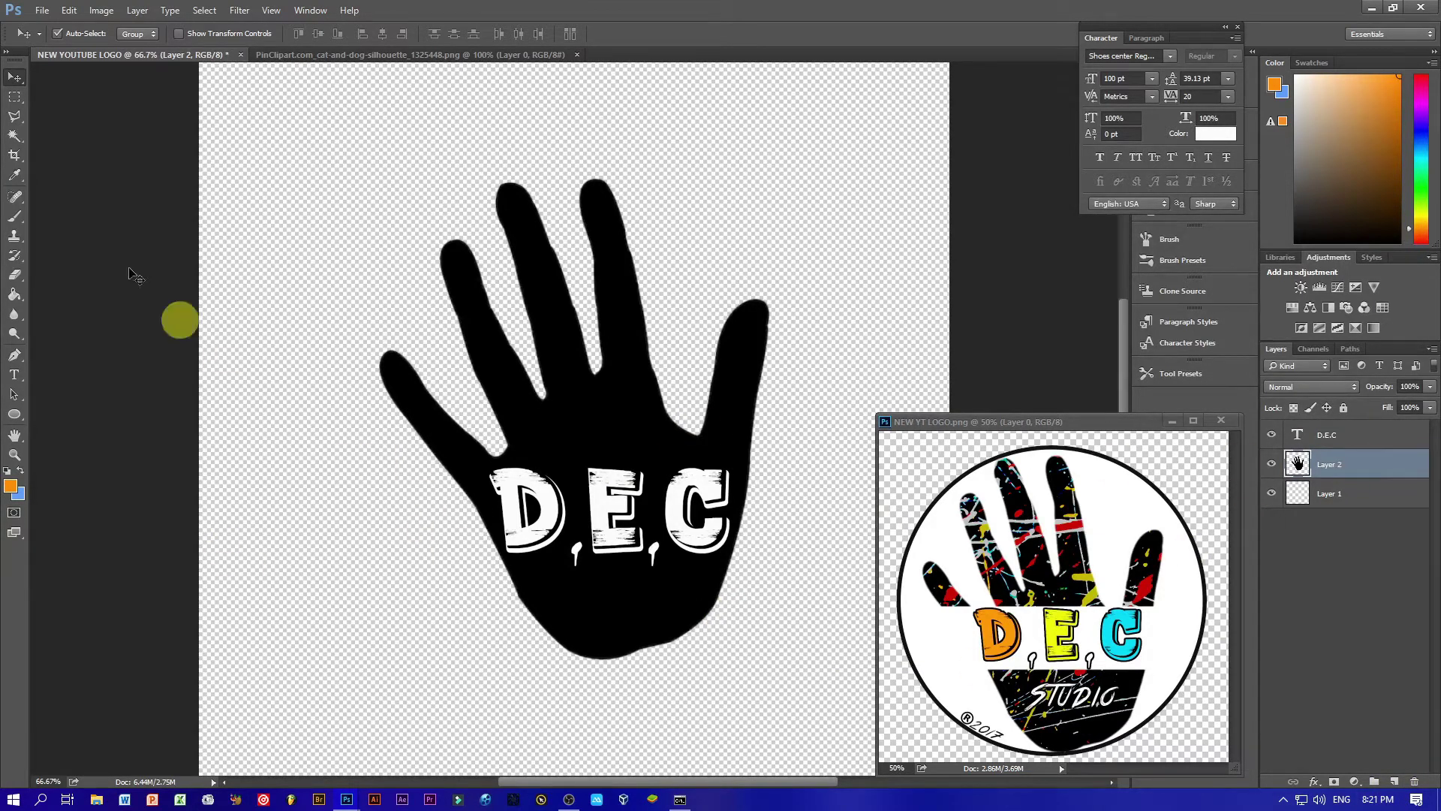
Step: Select a rectangle around D.E.C on the hand layer and move those pixels out to leave a gap
{"action": "left_click", "coordinate": [14, 97]}
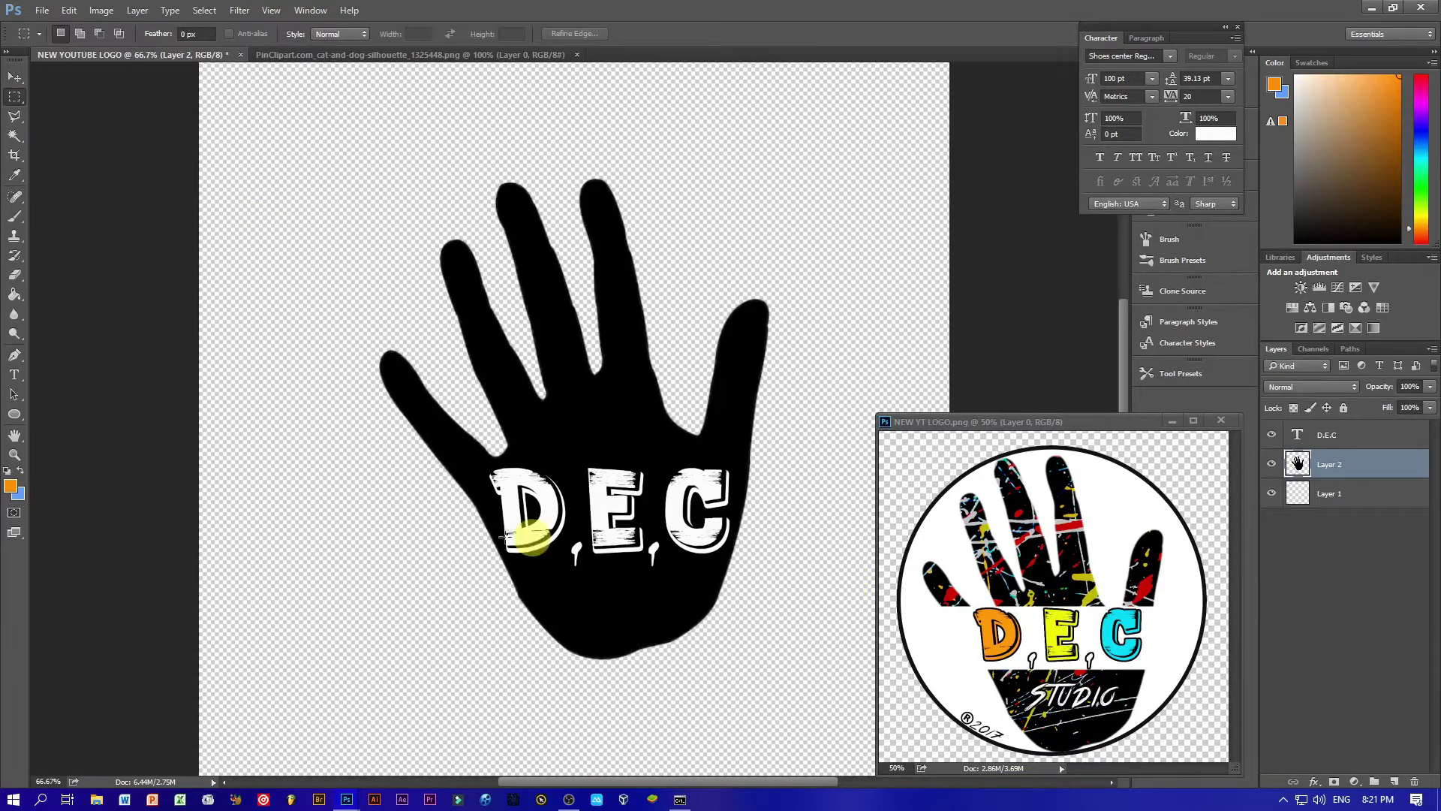
{"action": "mouse_move", "coordinate": [410, 470]}
{"action": "left_mouse_down"}
{"action": "mouse_move", "coordinate": [797, 539]}
{"action": "mouse_move", "coordinate": [798, 571]}
{"action": "mouse_move", "coordinate": [773, 505]}
{"action": "left_mouse_up"}
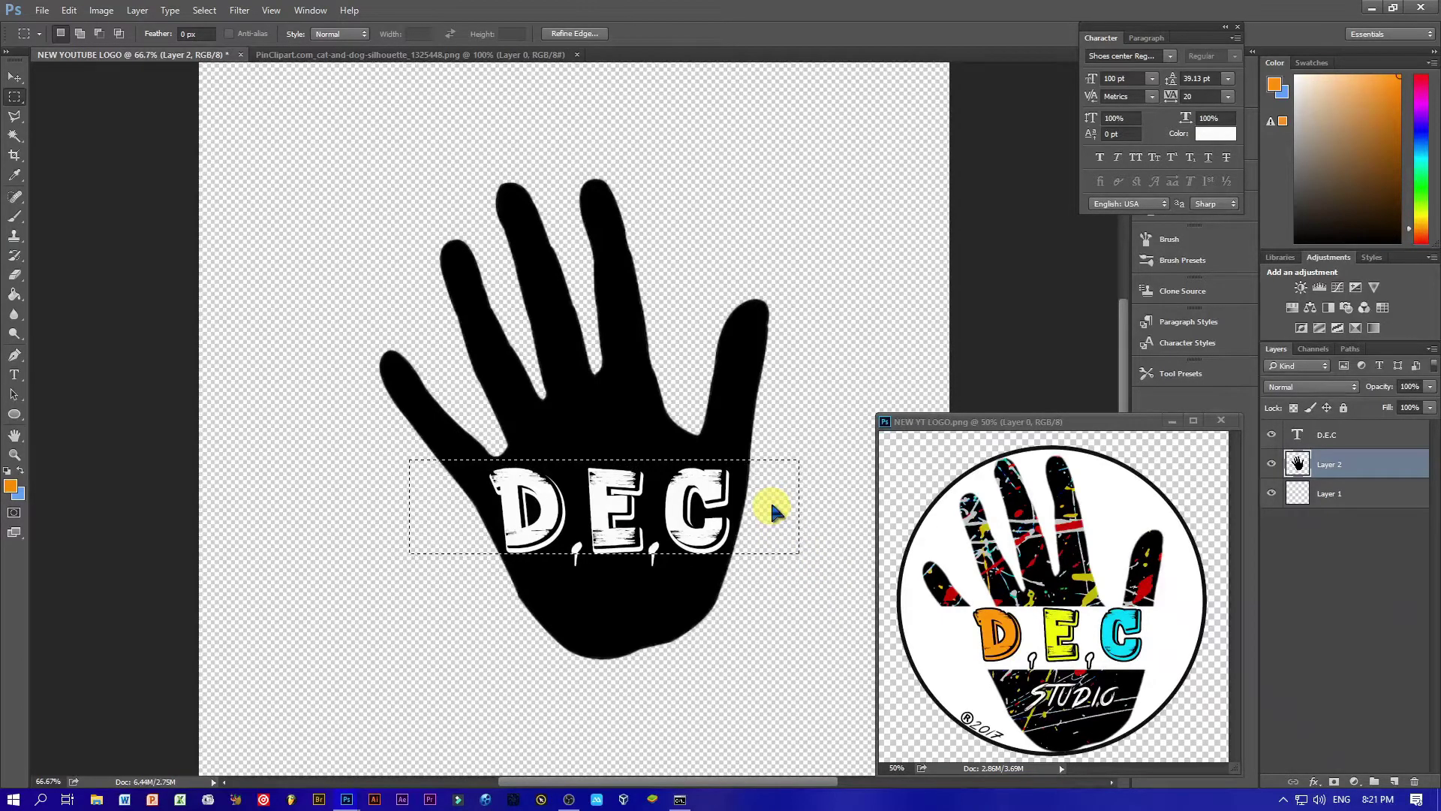
{"action": "key", "text": "Up"}
{"action": "key", "text": "Up"}
{"action": "key", "text": "Up"}
{"action": "key", "text": "Up"}
{"action": "key", "text": "Up"}
{"action": "key", "text": "Up"}
{"action": "key", "text": "Up"}
{"action": "key", "text": "Up"}
{"action": "key", "text": "Up"}
{"action": "key", "text": "Up"}
{"action": "key", "text": "Up"}
{"action": "key", "text": "Up"}
{"action": "left_click_drag", "start_coordinate": [717, 439], "coordinate": [712, 428]}
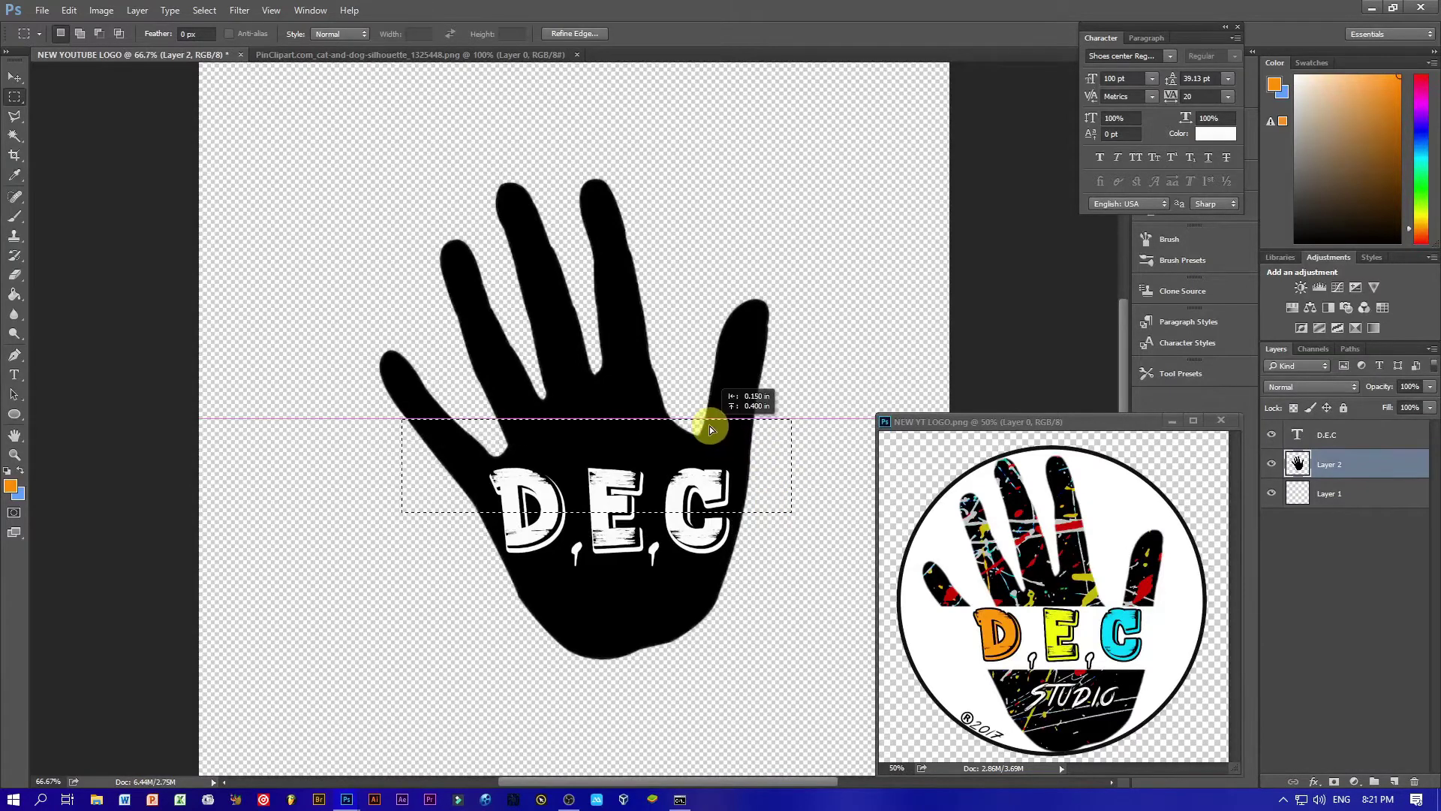
{"action": "left_click", "coordinate": [14, 77]}
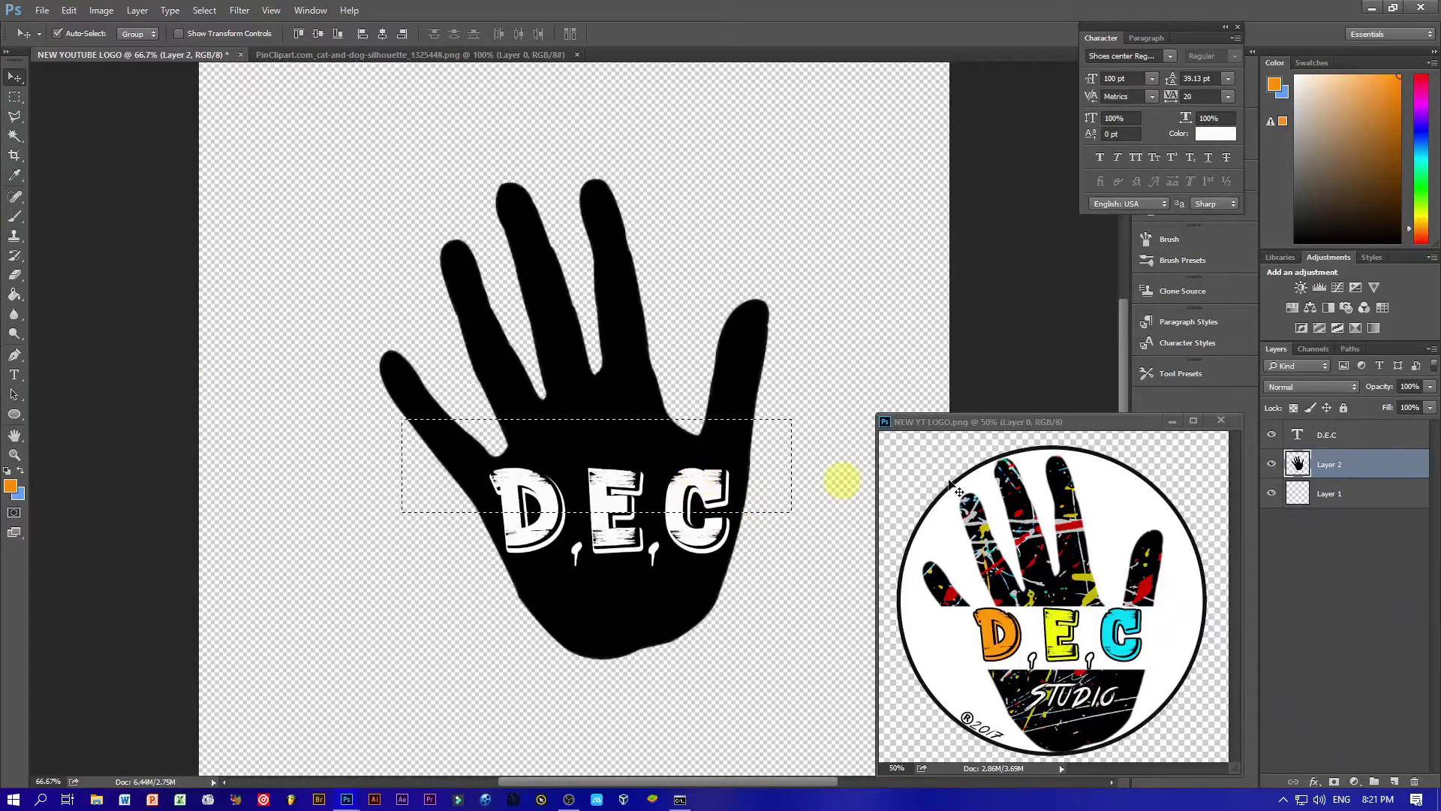
{"action": "left_click_drag", "start_coordinate": [664, 455], "coordinate": [692, 501]}
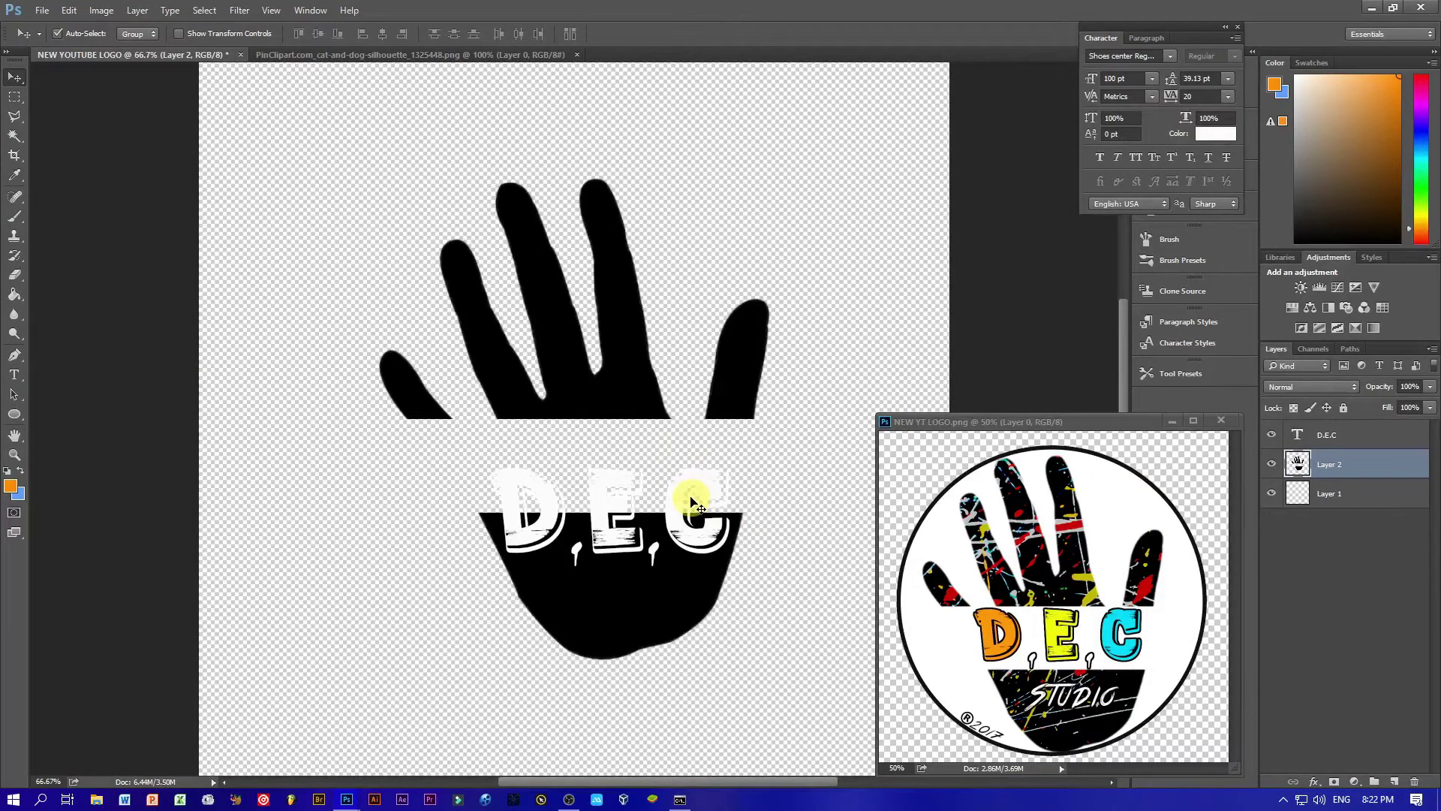
Step: Widen the D.E.C tracking and scale the text to about 76% to fit the gap
{"action": "double_click", "coordinate": [644, 476]}
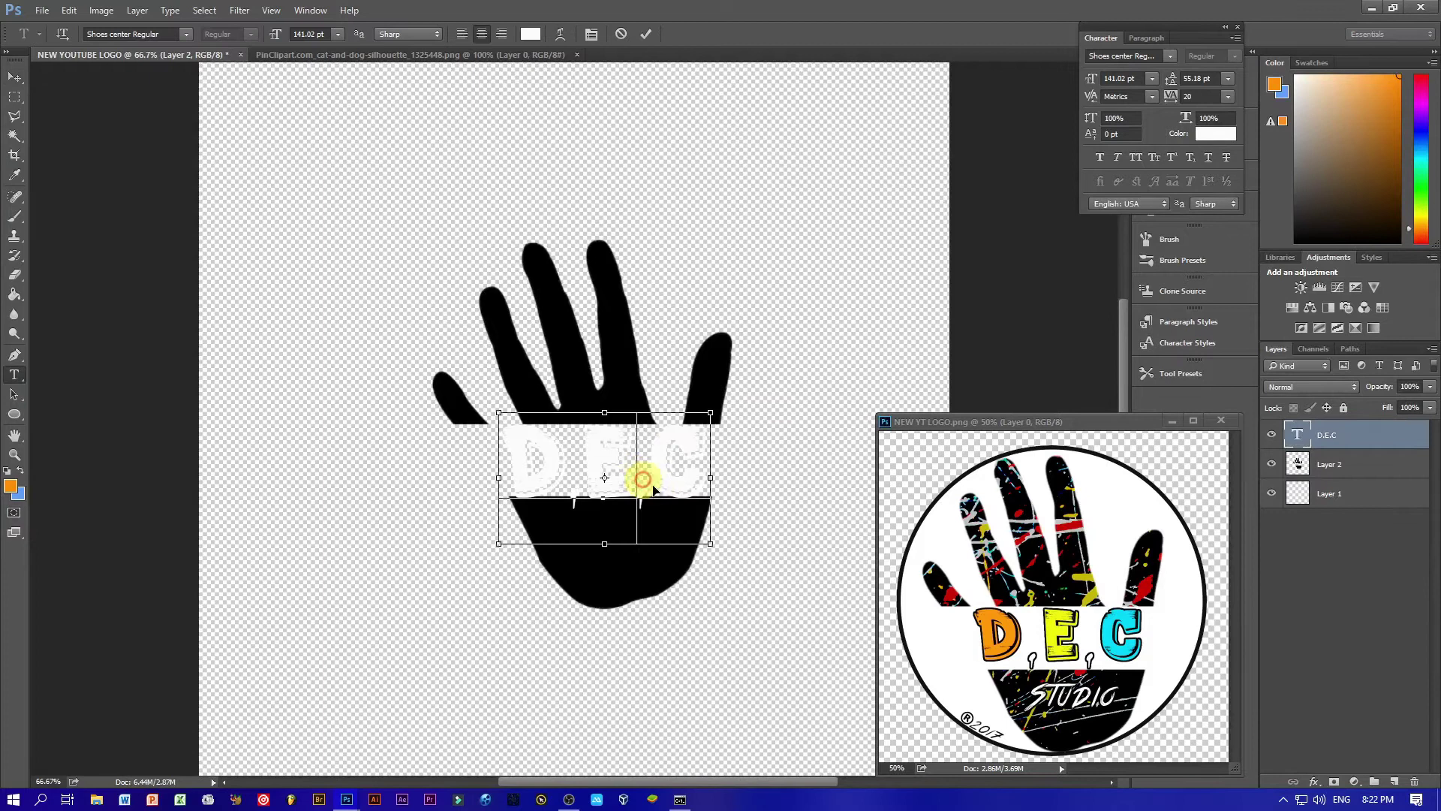
{"action": "left_click_drag", "start_coordinate": [1173, 96], "coordinate": [1173, 96]}
{"action": "key", "text": "ctrl+t"}
{"action": "left_click_drag", "start_coordinate": [723, 412], "coordinate": [702, 419]}
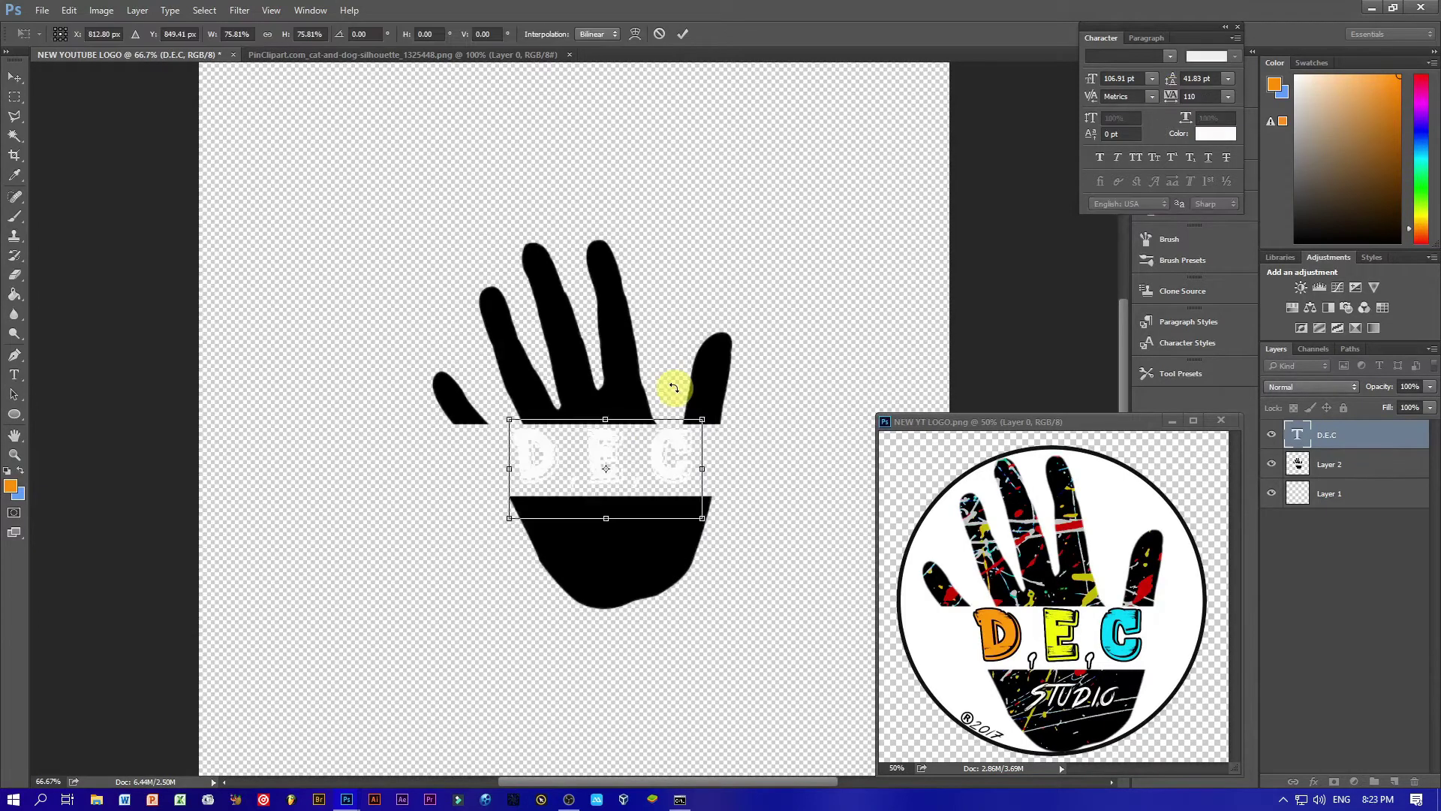
{"action": "left_click", "coordinate": [682, 34]}
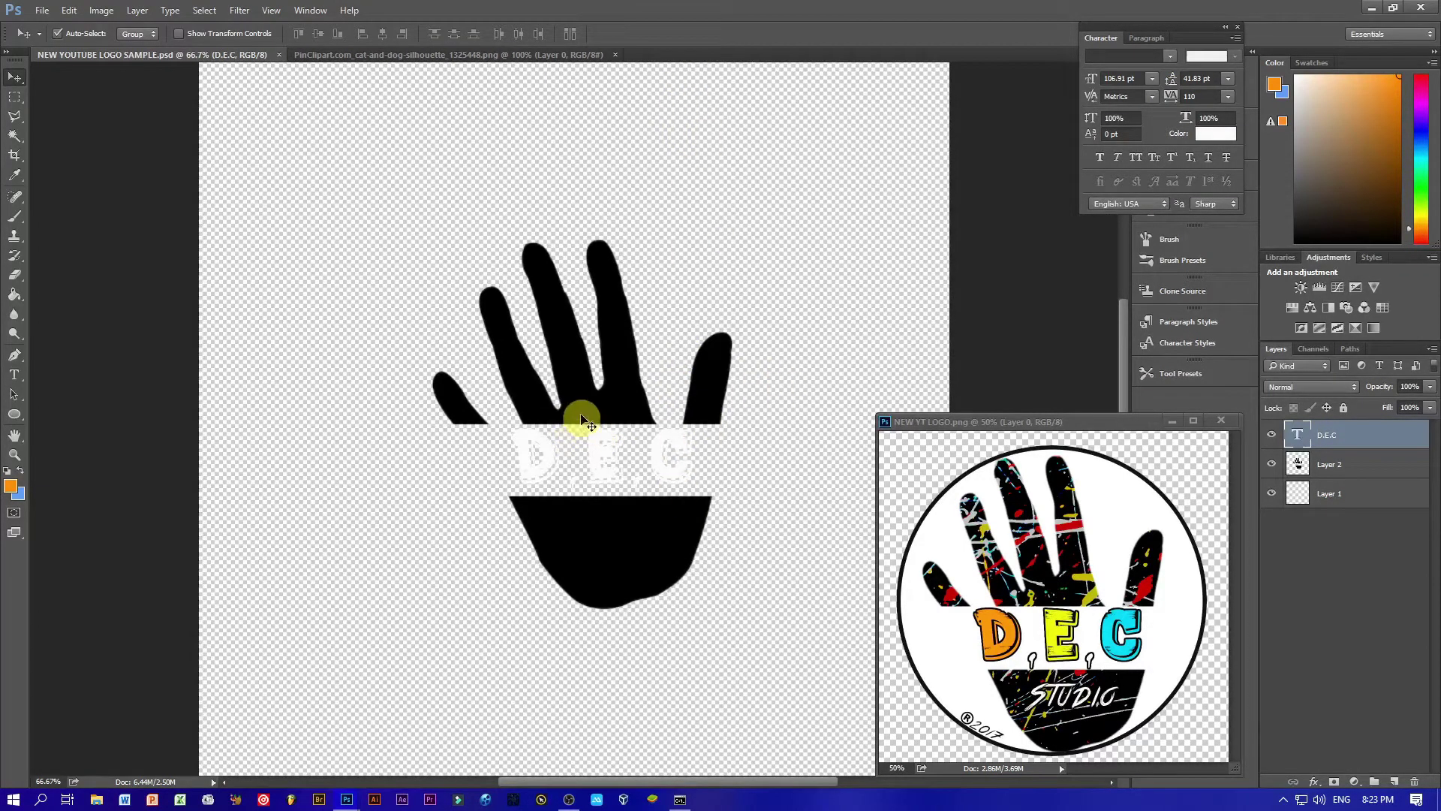
Step: Open the random-paint-splats background image from TEXTURES, then return to the logo's D.E.C layer
{"action": "left_click", "coordinate": [42, 10]}
{"action": "left_click", "coordinate": [56, 38]}
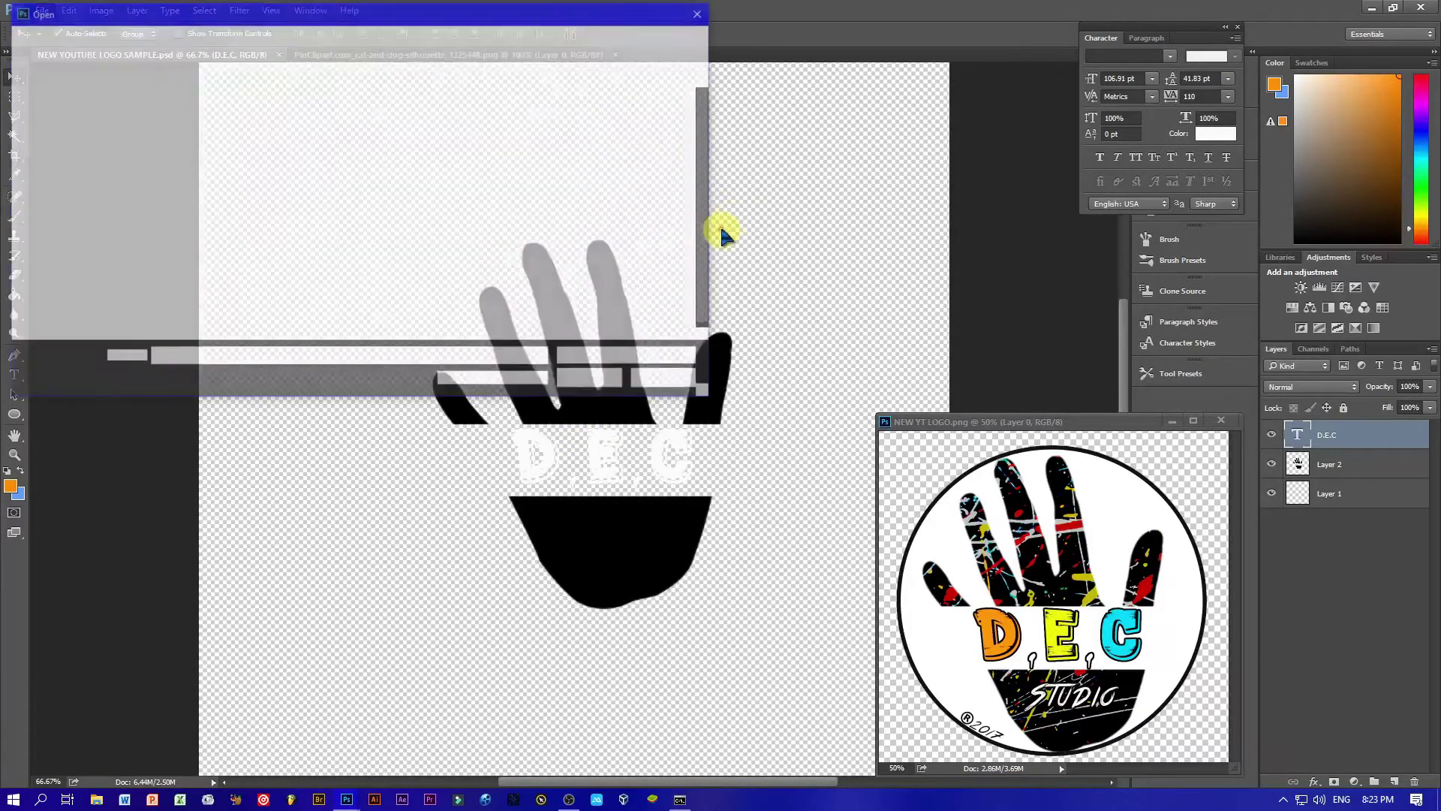
{"action": "double_click", "coordinate": [216, 231]}
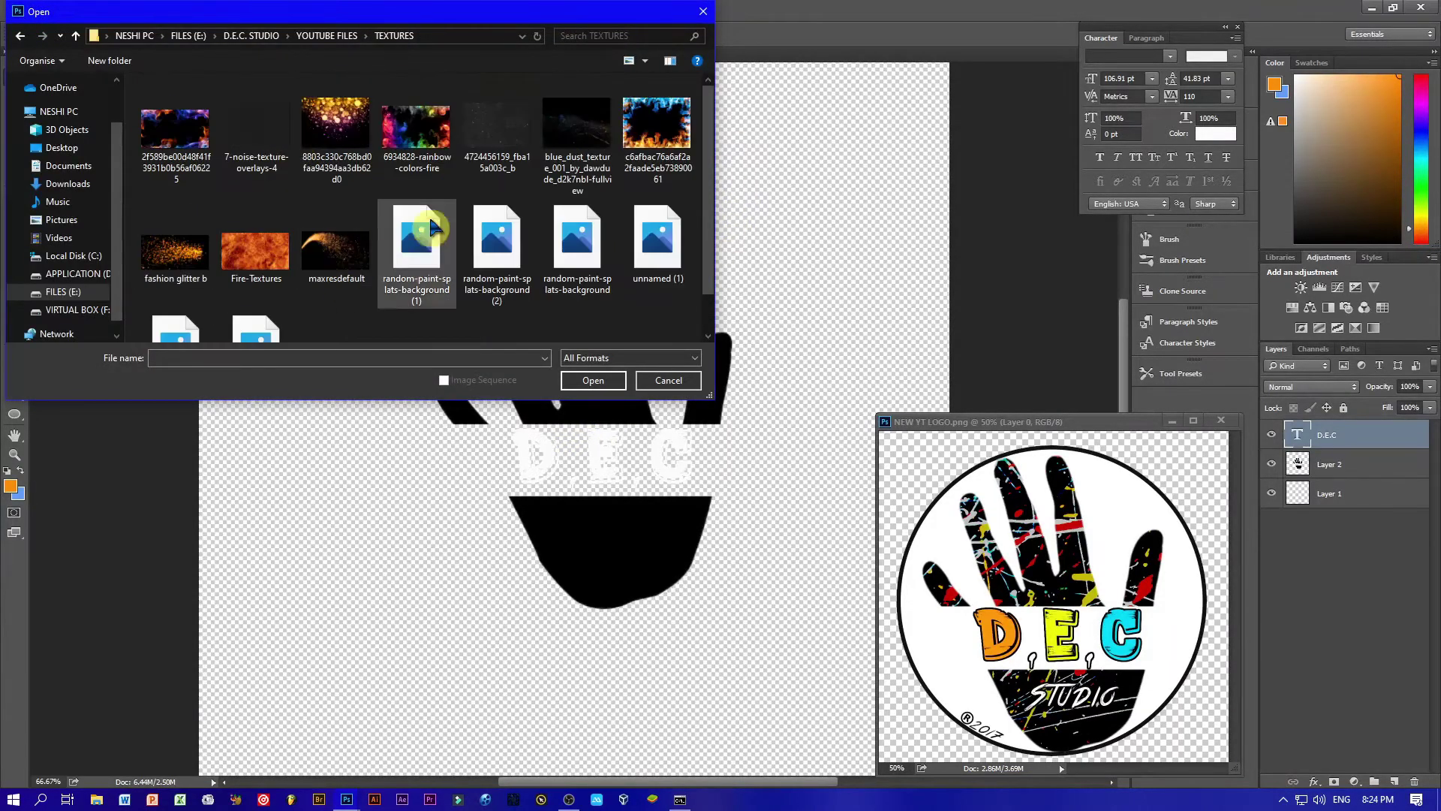
{"action": "left_click", "coordinate": [429, 253]}
{"action": "left_click", "coordinate": [587, 380]}
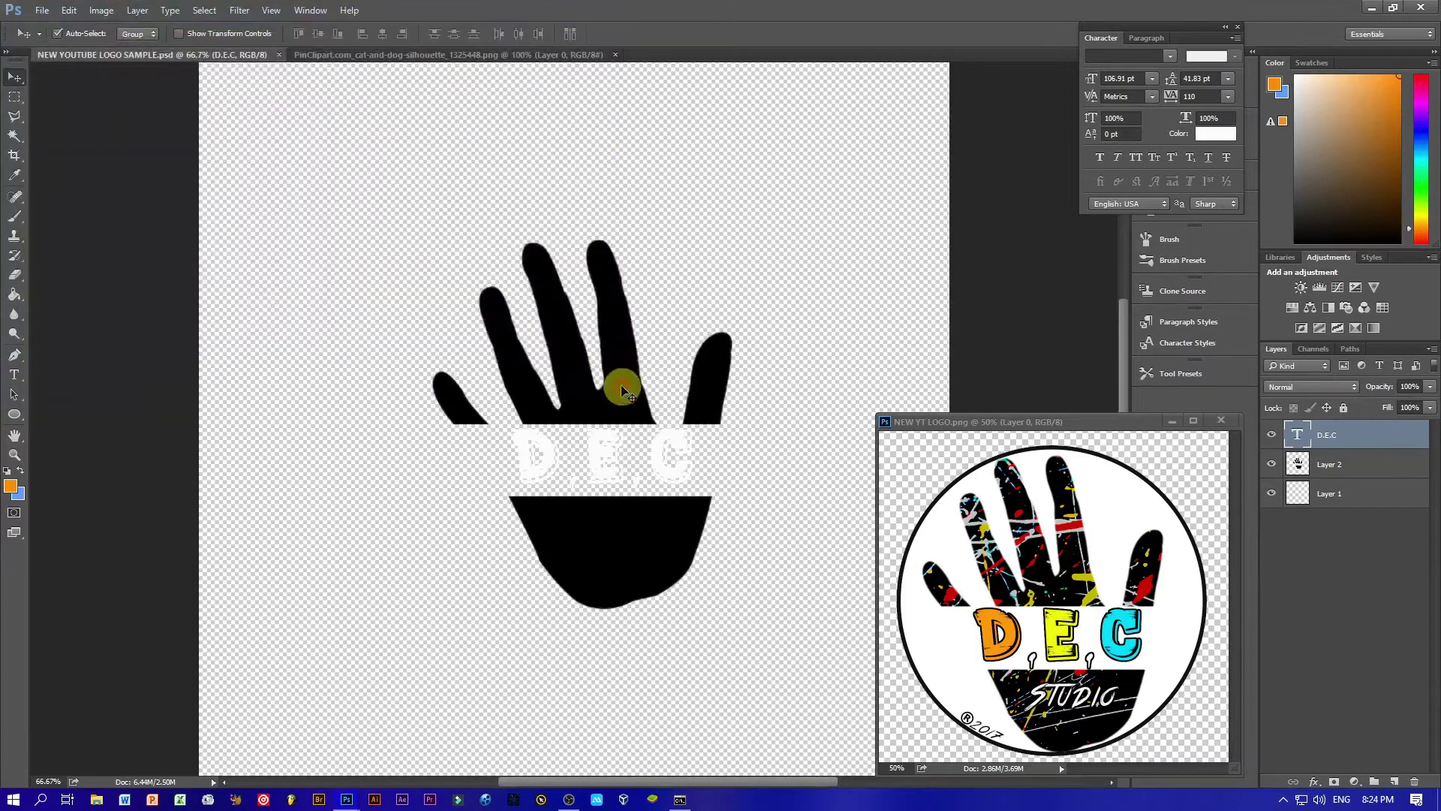
{"action": "left_click", "coordinate": [225, 54]}
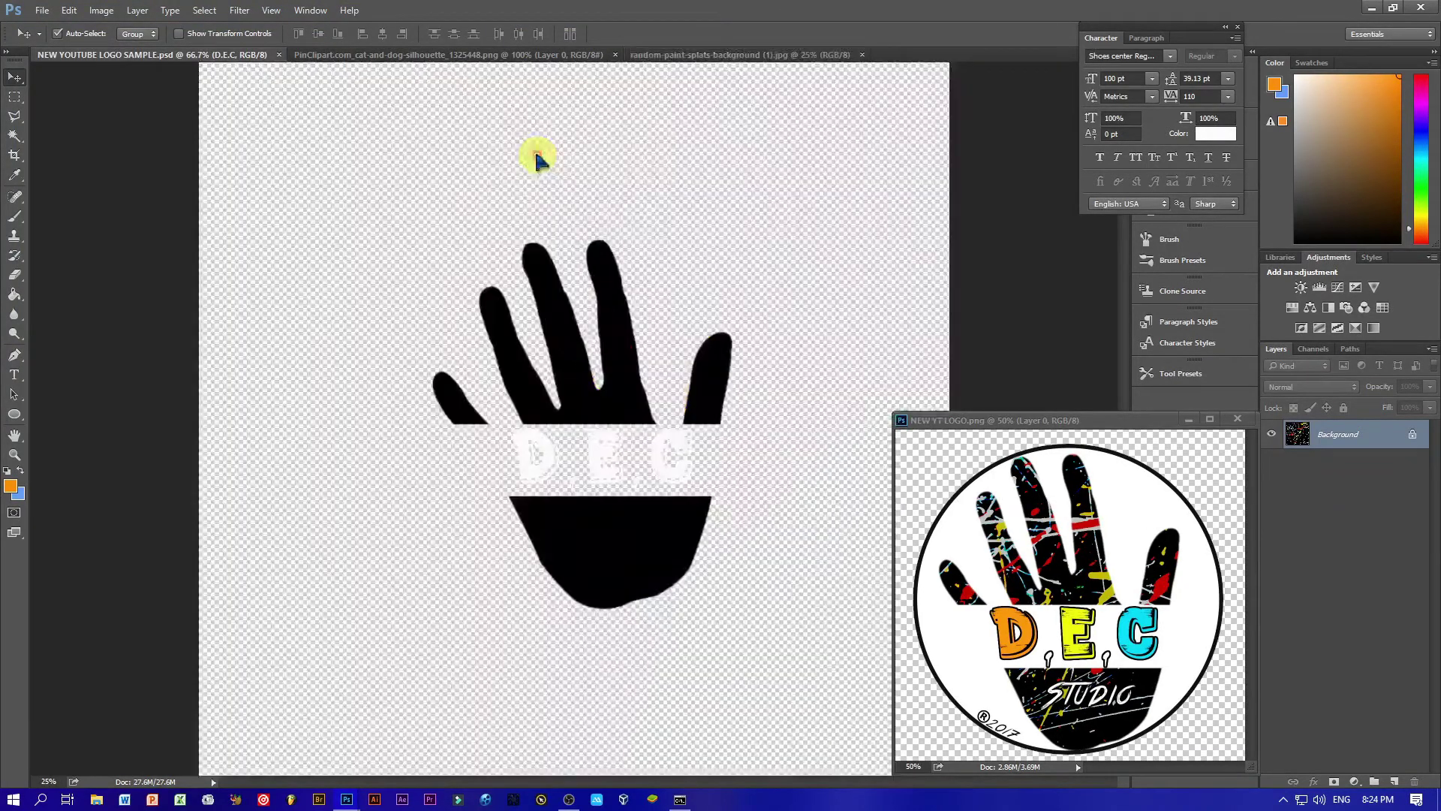
{"action": "left_click", "coordinate": [605, 412]}
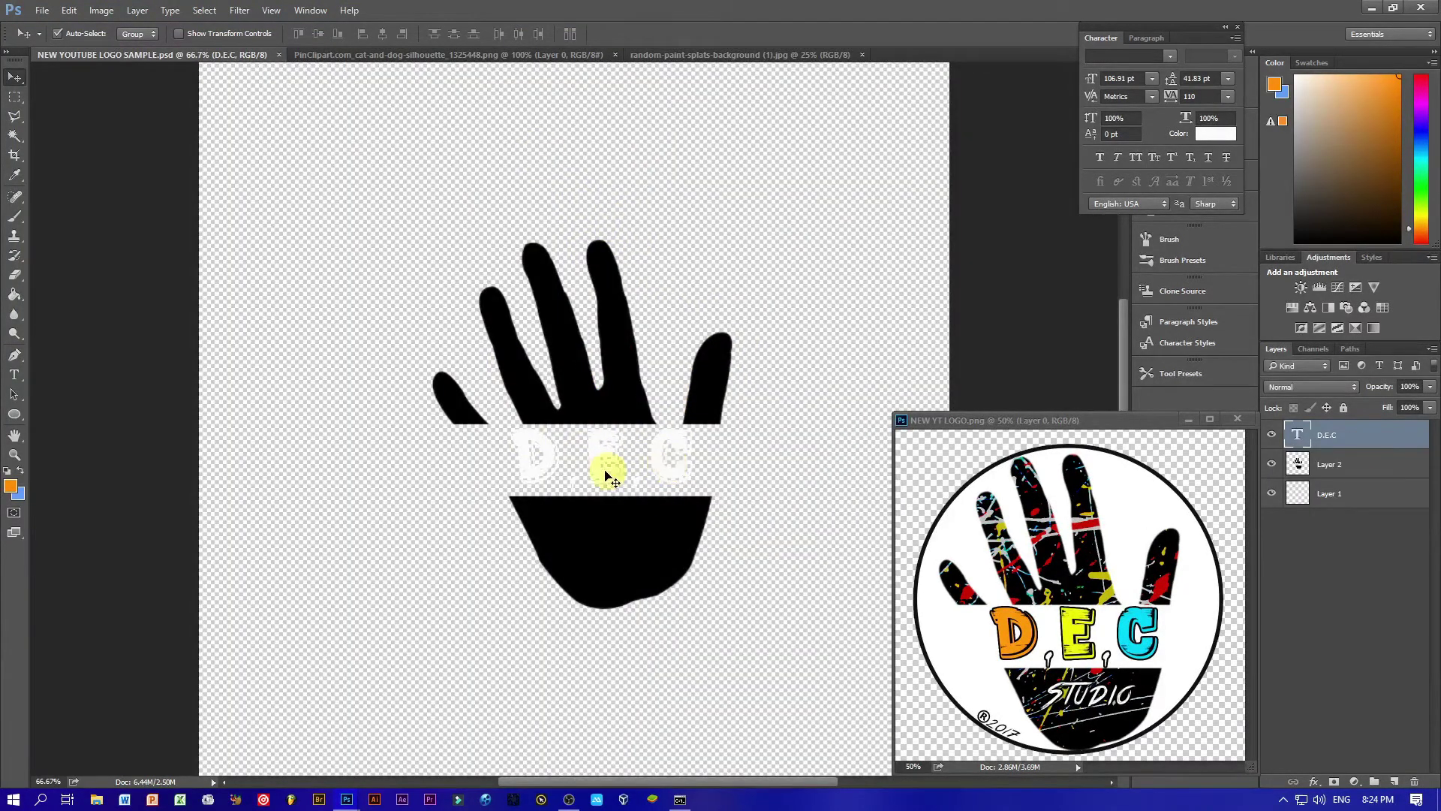
Step: Colour the D orange, sampled from the reference logo
{"action": "double_click", "coordinate": [554, 460]}
{"action": "left_click", "coordinate": [530, 34]}
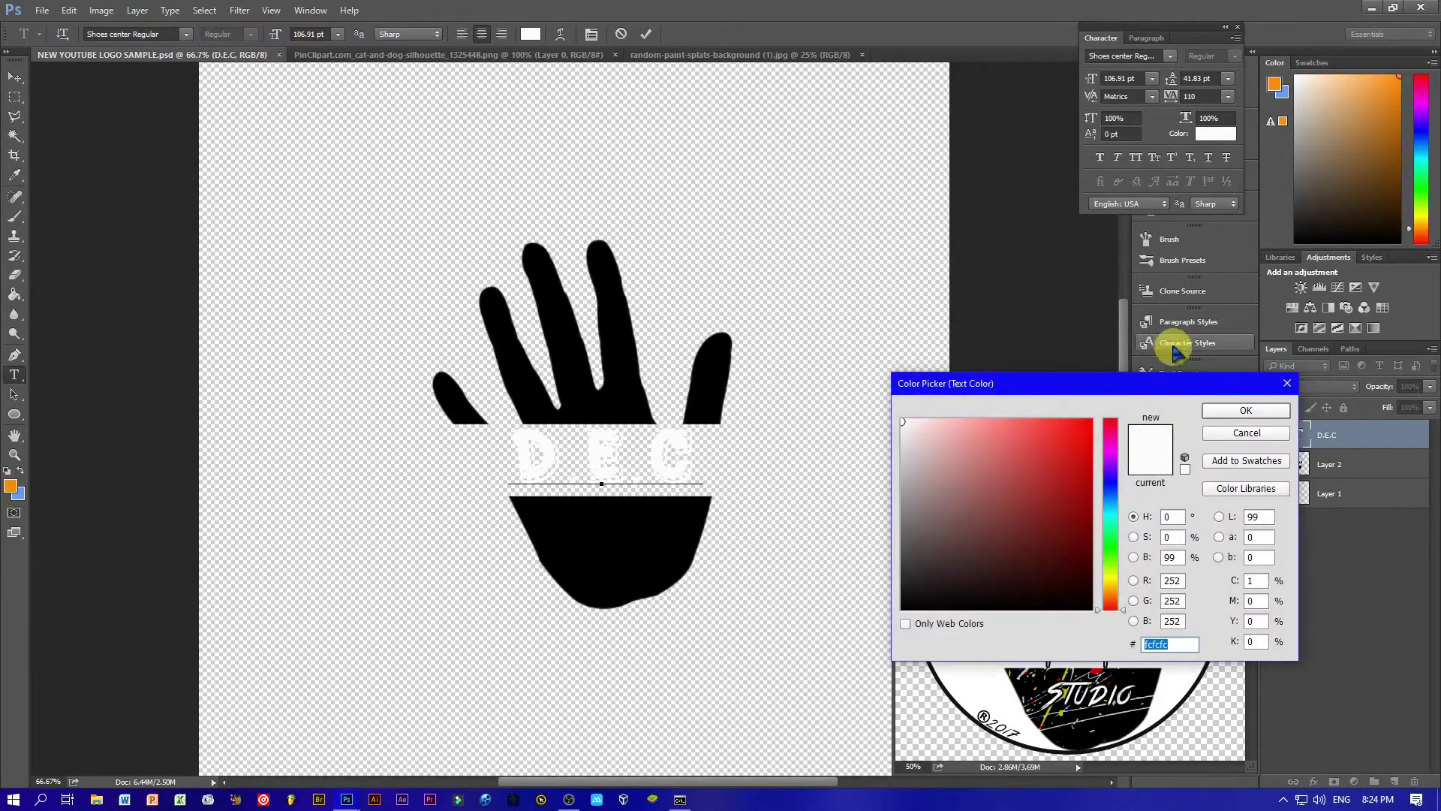
{"action": "left_click_drag", "start_coordinate": [1089, 383], "coordinate": [931, 134]}
{"action": "left_click", "coordinate": [1021, 631]}
{"action": "left_click", "coordinate": [1103, 166]}
Step: Colour the E yellow and the C cyan from the reference logo and commit
{"action": "left_click_drag", "start_coordinate": [617, 450], "coordinate": [702, 453]}
{"action": "left_click", "coordinate": [530, 34]}
{"action": "left_click", "coordinate": [1073, 623]}
{"action": "left_click", "coordinate": [1072, 177]}
{"action": "left_click", "coordinate": [530, 34]}
{"action": "left_click", "coordinate": [1141, 612]}
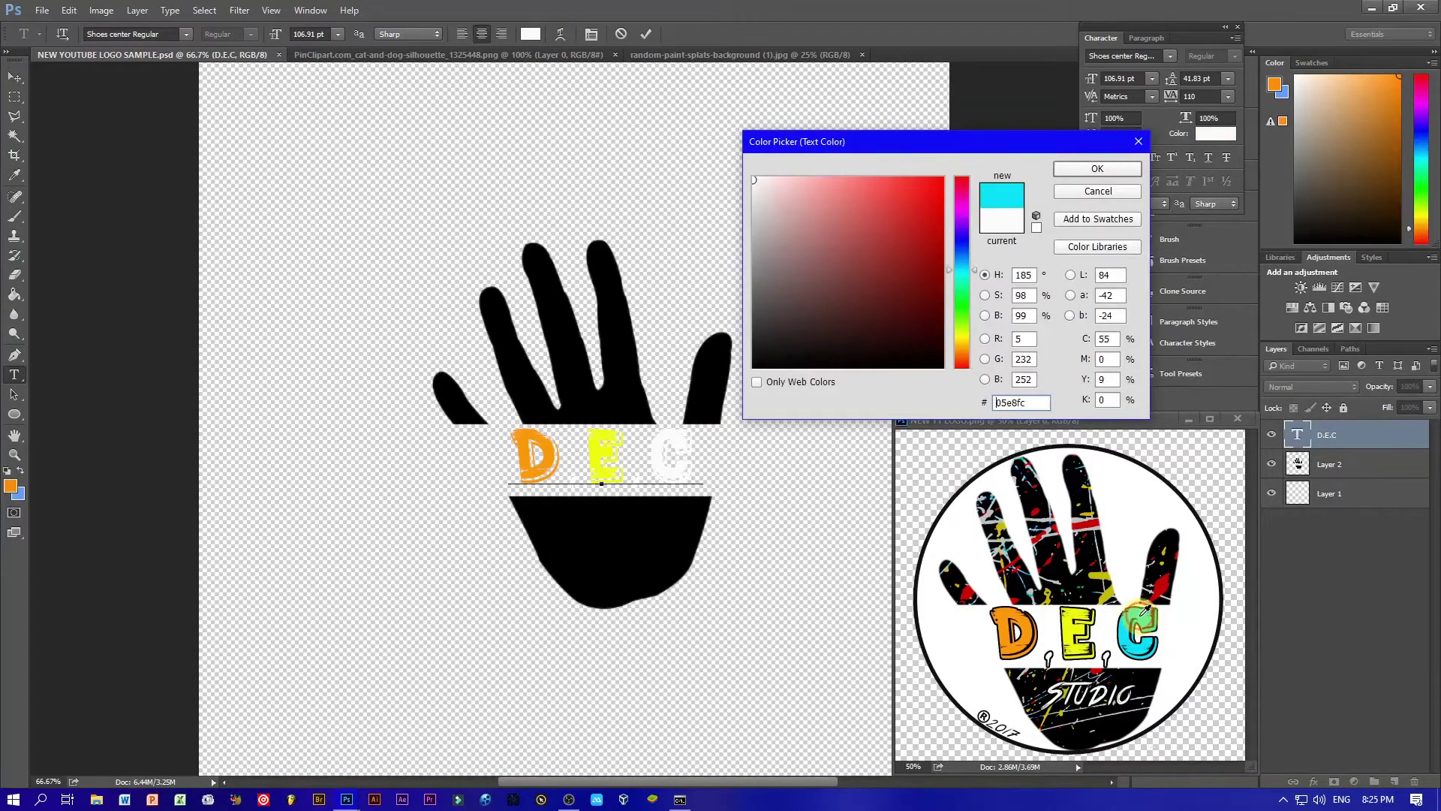
{"action": "left_click", "coordinate": [1098, 168]}
{"action": "left_click", "coordinate": [647, 34]}
{"action": "left_click", "coordinate": [508, 55]}
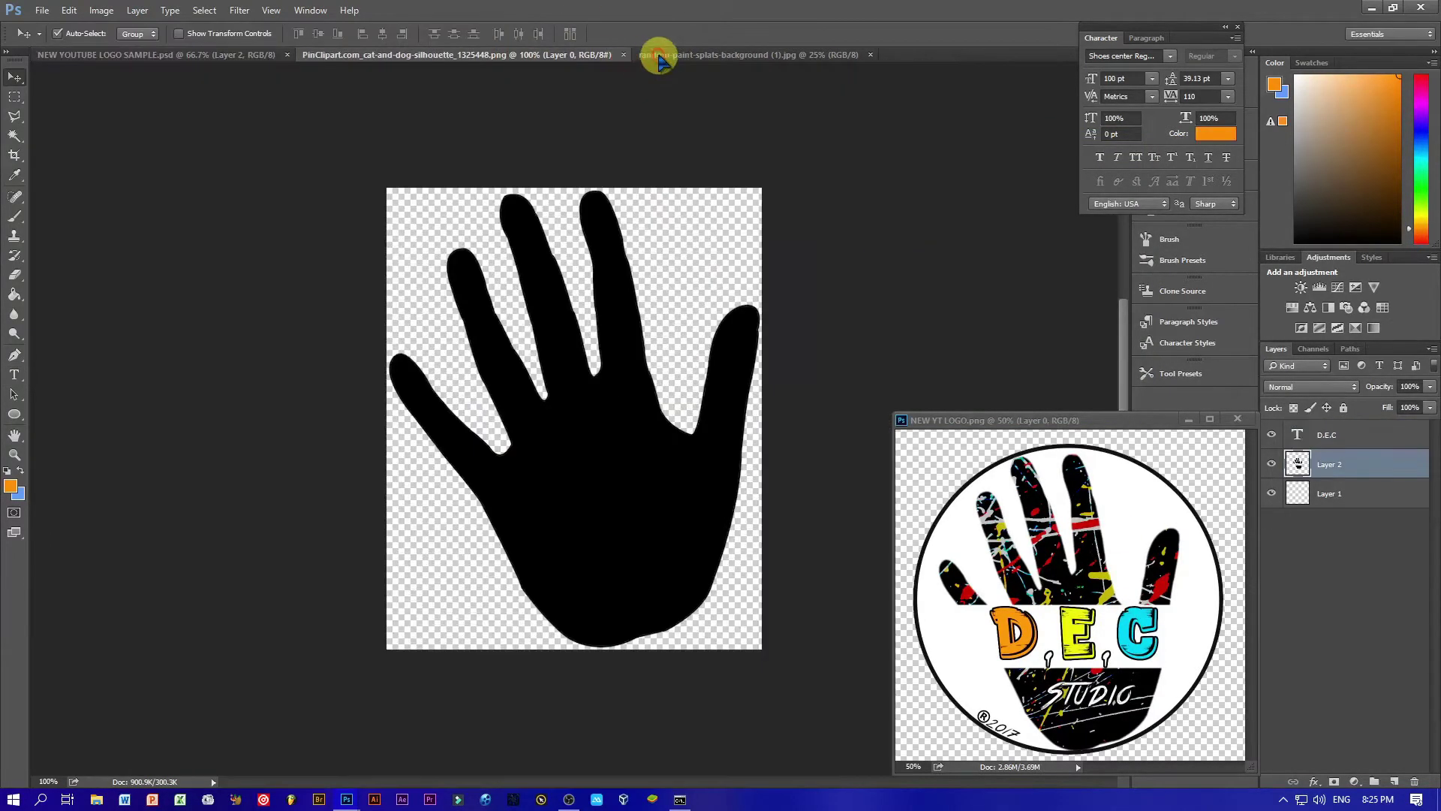
Step: Unlock the paint-splats background and drag it into the logo document
{"action": "left_click", "coordinate": [658, 55]}
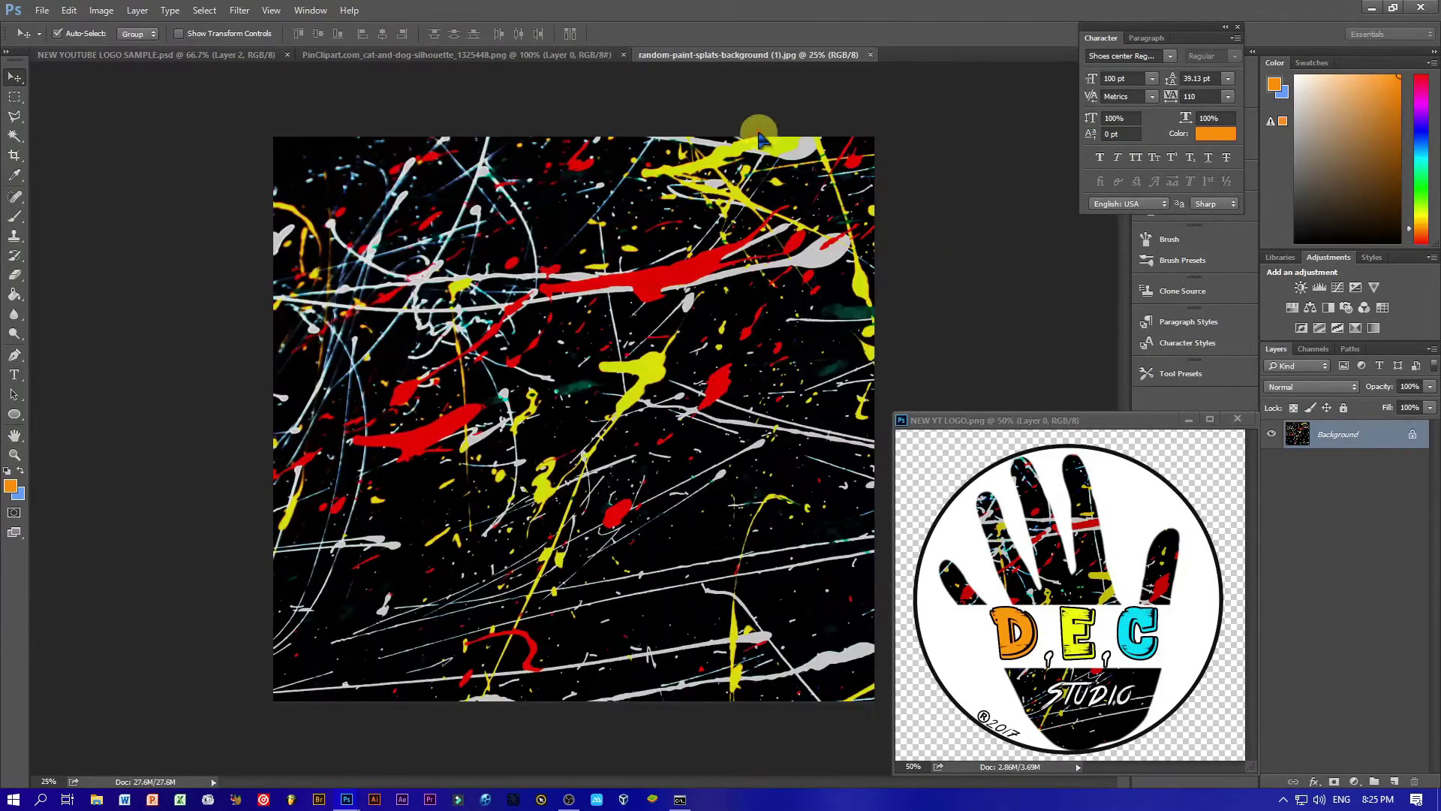
{"action": "double_click", "coordinate": [1407, 442]}
{"action": "left_click", "coordinate": [846, 251]}
{"action": "mouse_move", "coordinate": [746, 402]}
{"action": "left_mouse_down"}
{"action": "mouse_move", "coordinate": [259, 119]}
{"action": "mouse_move", "coordinate": [706, 349]}
{"action": "left_mouse_up"}
Step: Scale the splatter layer to about 38% and hide it, with the hand layer active
{"action": "key", "text": "ctrl+t"}
{"action": "key", "text": "ctrl+minus"}
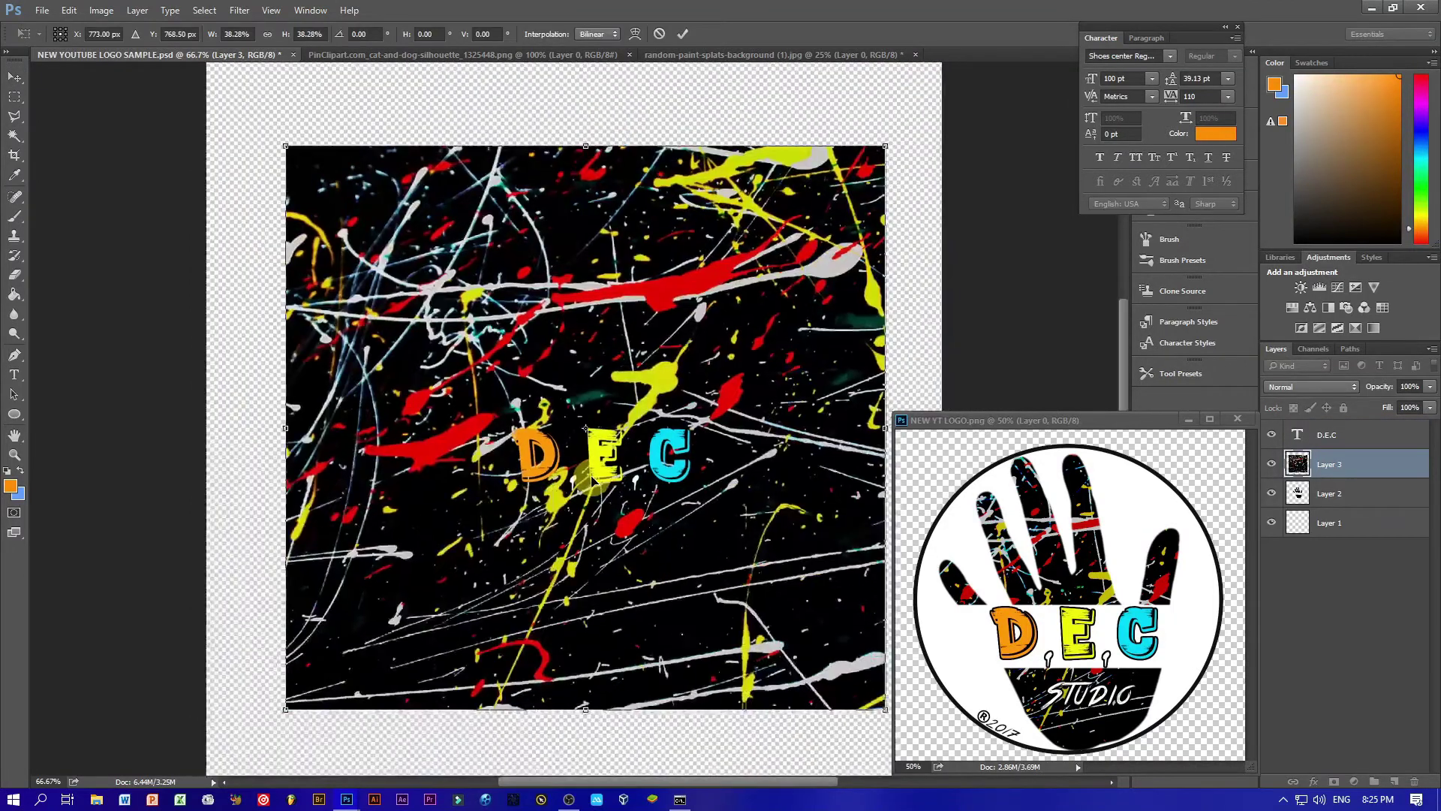
{"action": "left_click_drag", "start_coordinate": [885, 145], "coordinate": [812, 211]}
{"action": "left_click", "coordinate": [683, 33]}
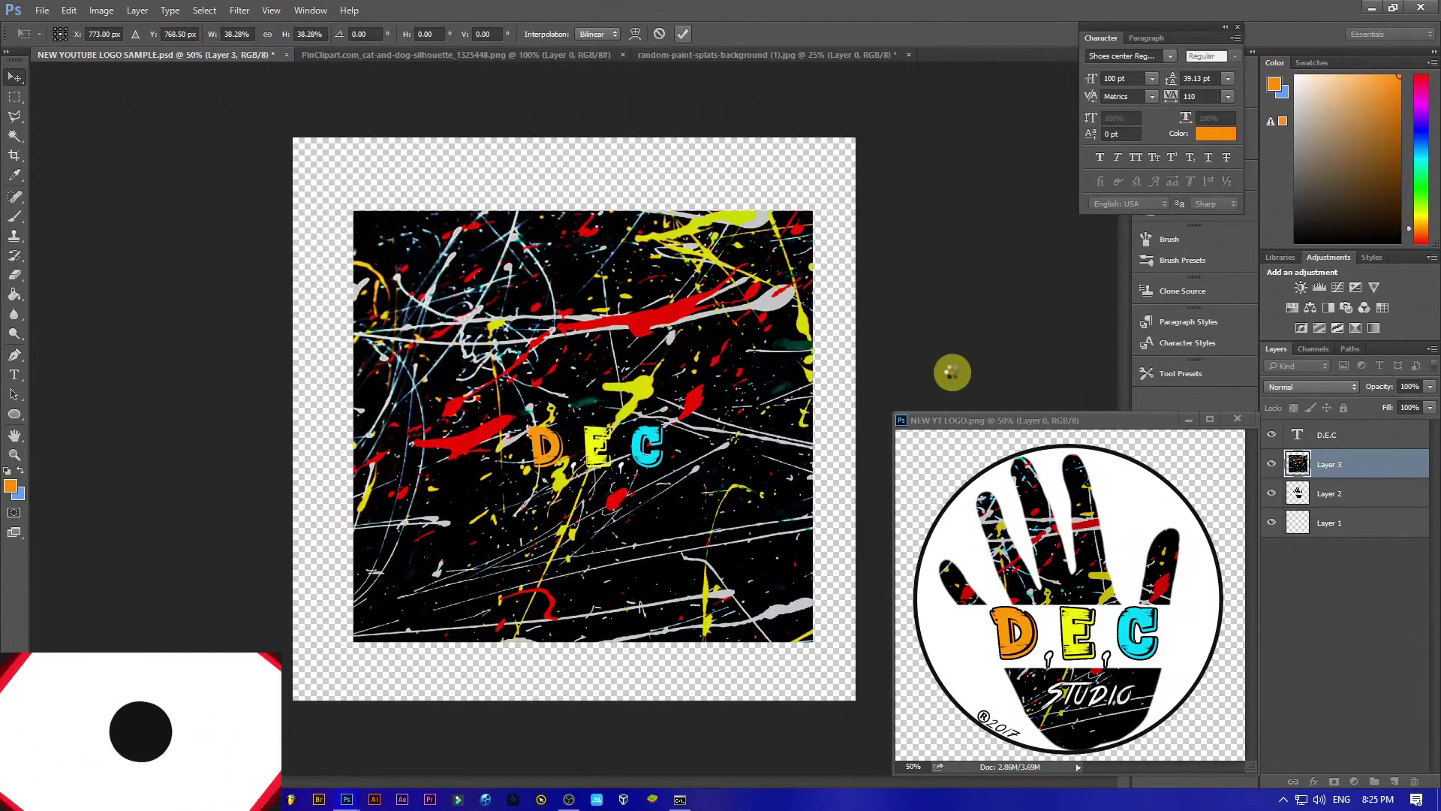
{"action": "left_click", "coordinate": [1321, 496]}
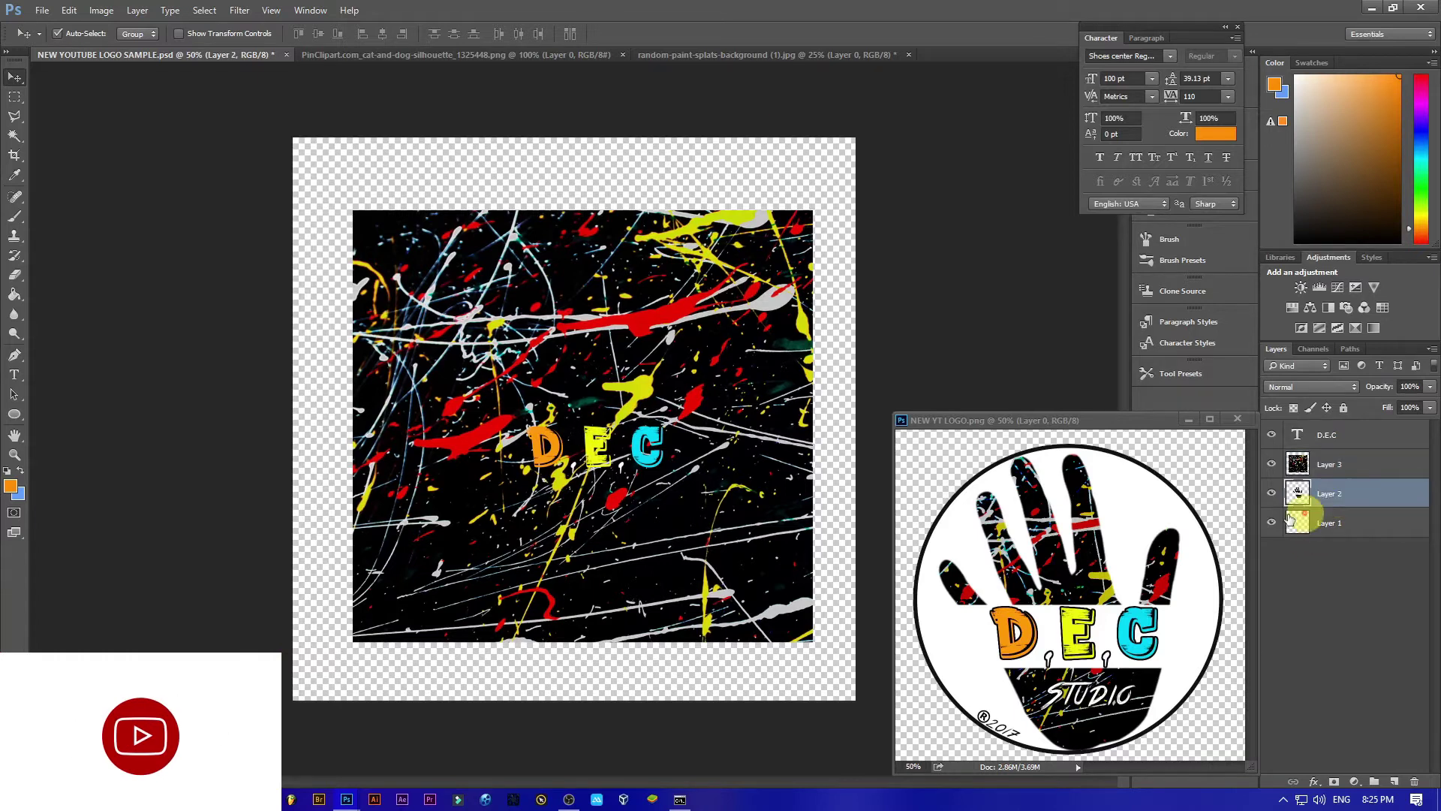
{"action": "left_click", "coordinate": [1272, 464]}
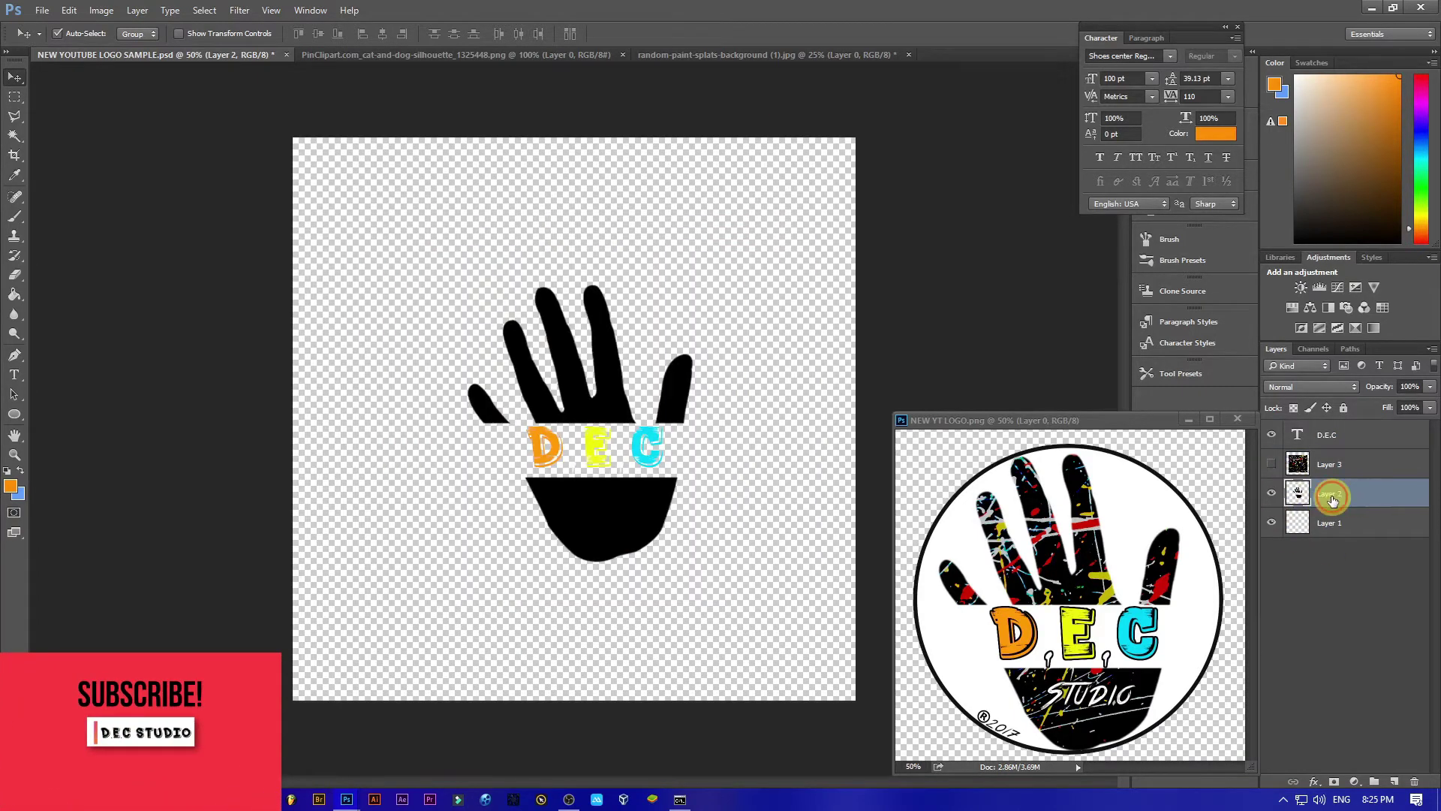
{"action": "mouse_move", "coordinate": [14, 136]}
{"action": "left_mouse_down"}
{"action": "mouse_move", "coordinate": [33, 120]}
{"action": "mouse_move", "coordinate": [68, 148]}
{"action": "left_mouse_up"}
Step: Zoom in on the hand, then make the splatter layer active and visible
{"action": "key", "text": "ctrl+plus"}
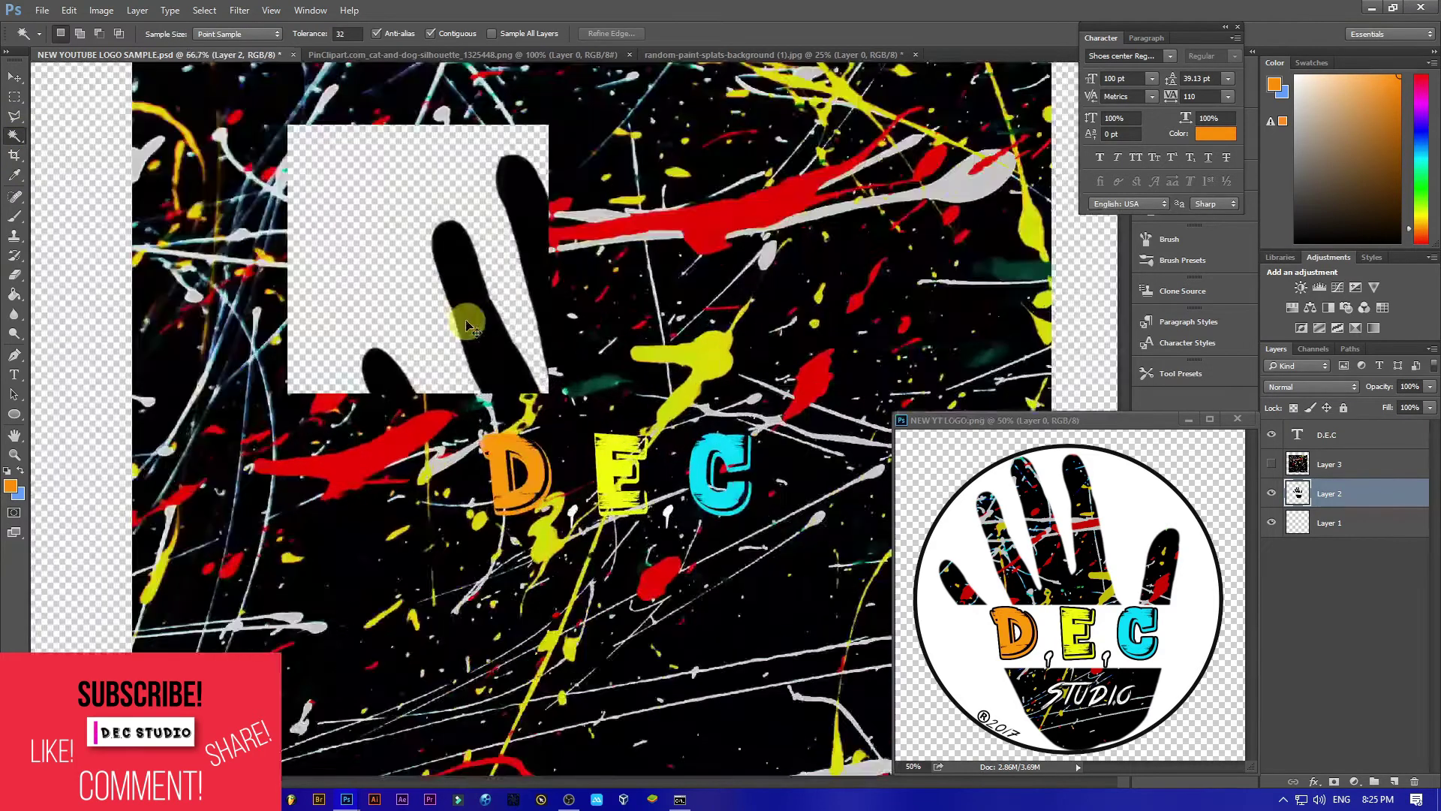
{"action": "key", "text": "ctrl+plus"}
{"action": "left_click", "coordinate": [590, 426]}
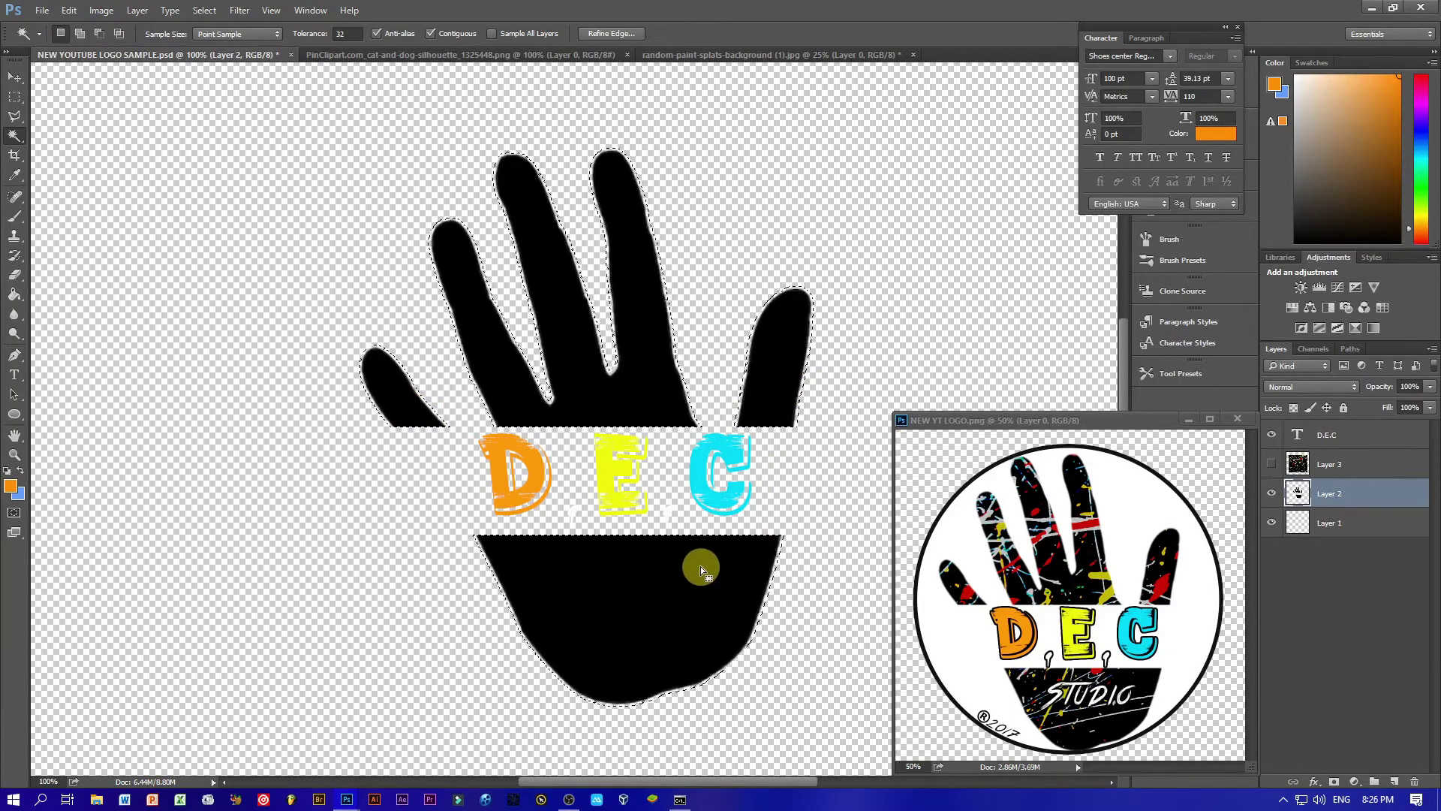
{"action": "left_click", "coordinate": [1281, 471]}
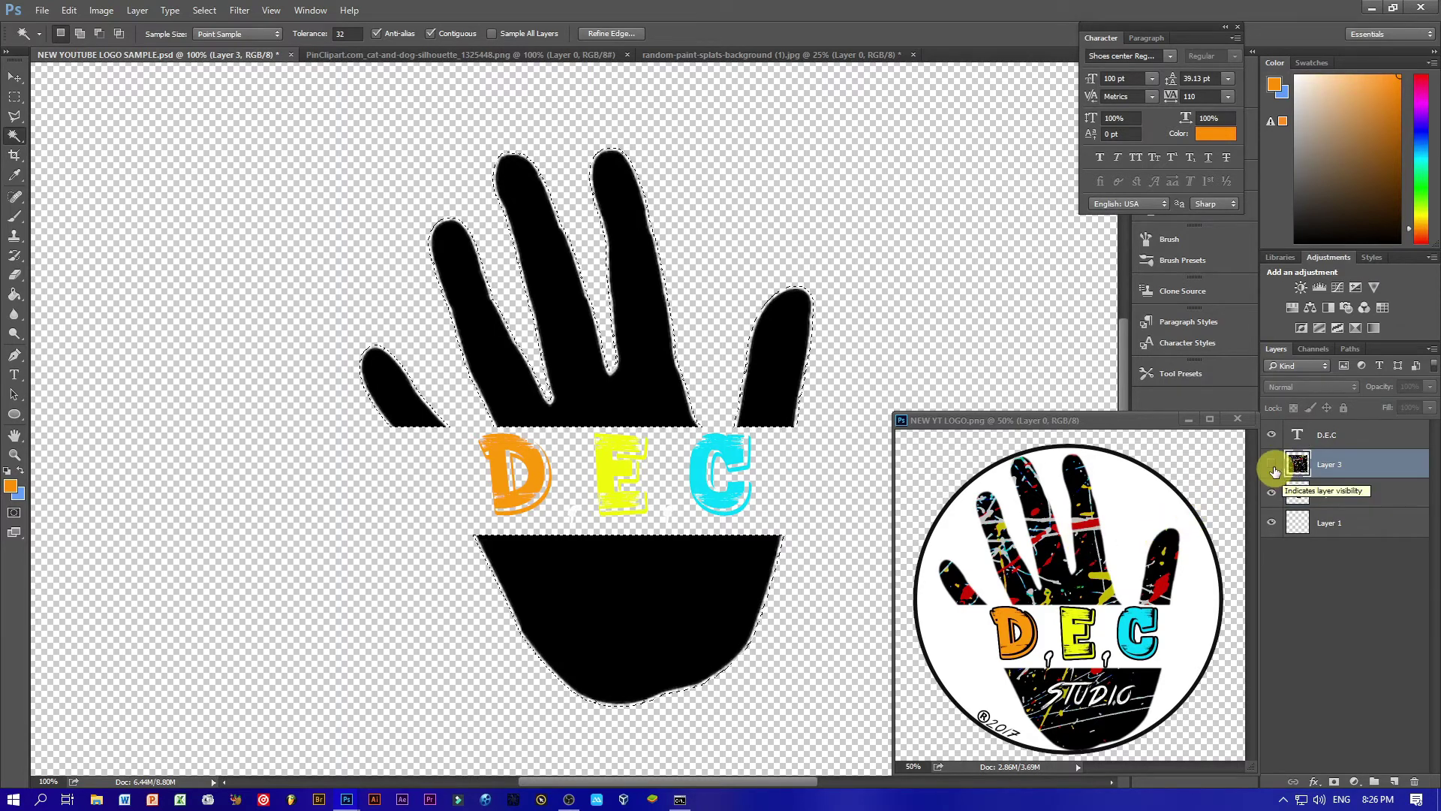
{"action": "left_click", "coordinate": [1273, 466]}
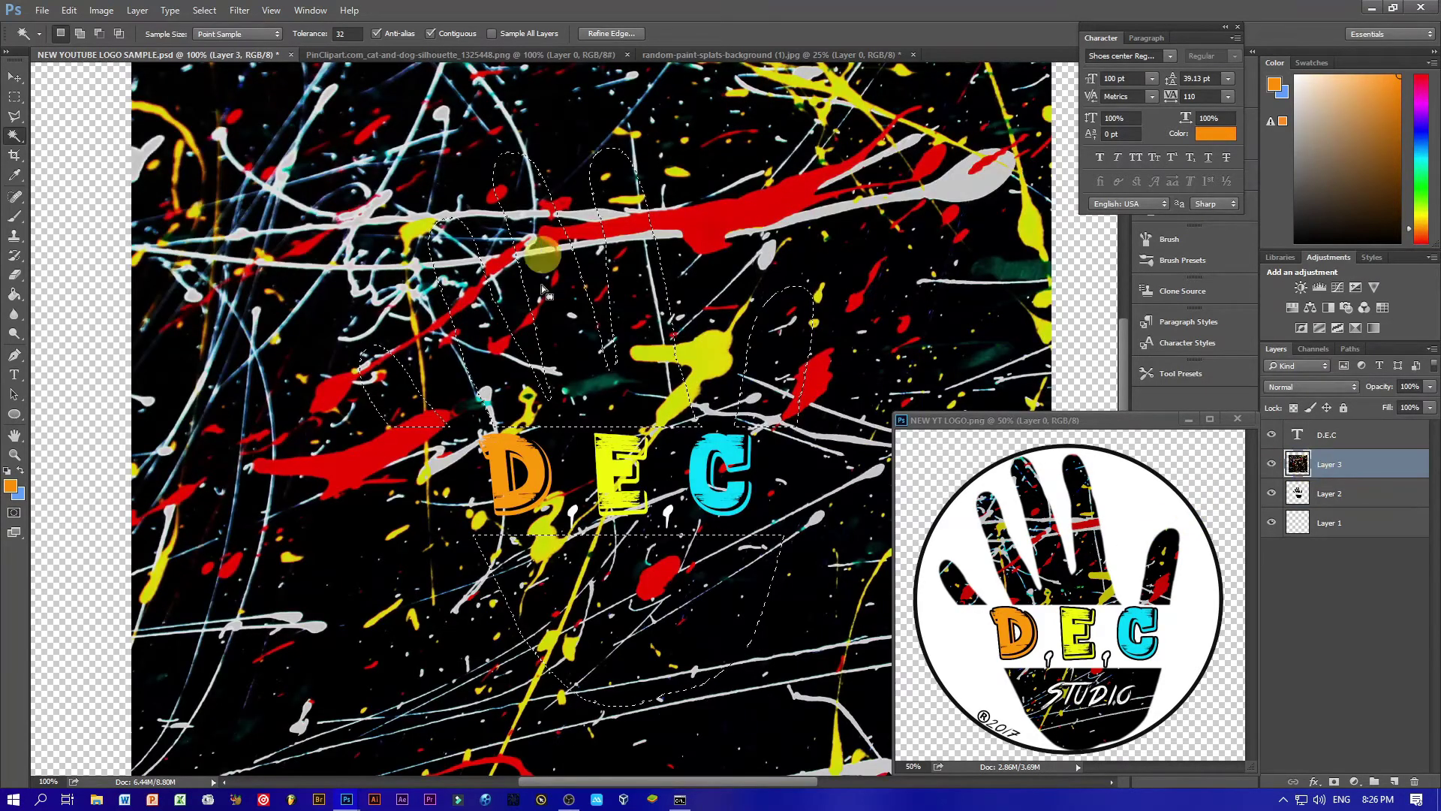
{"action": "key", "text": "ctrl+plus"}
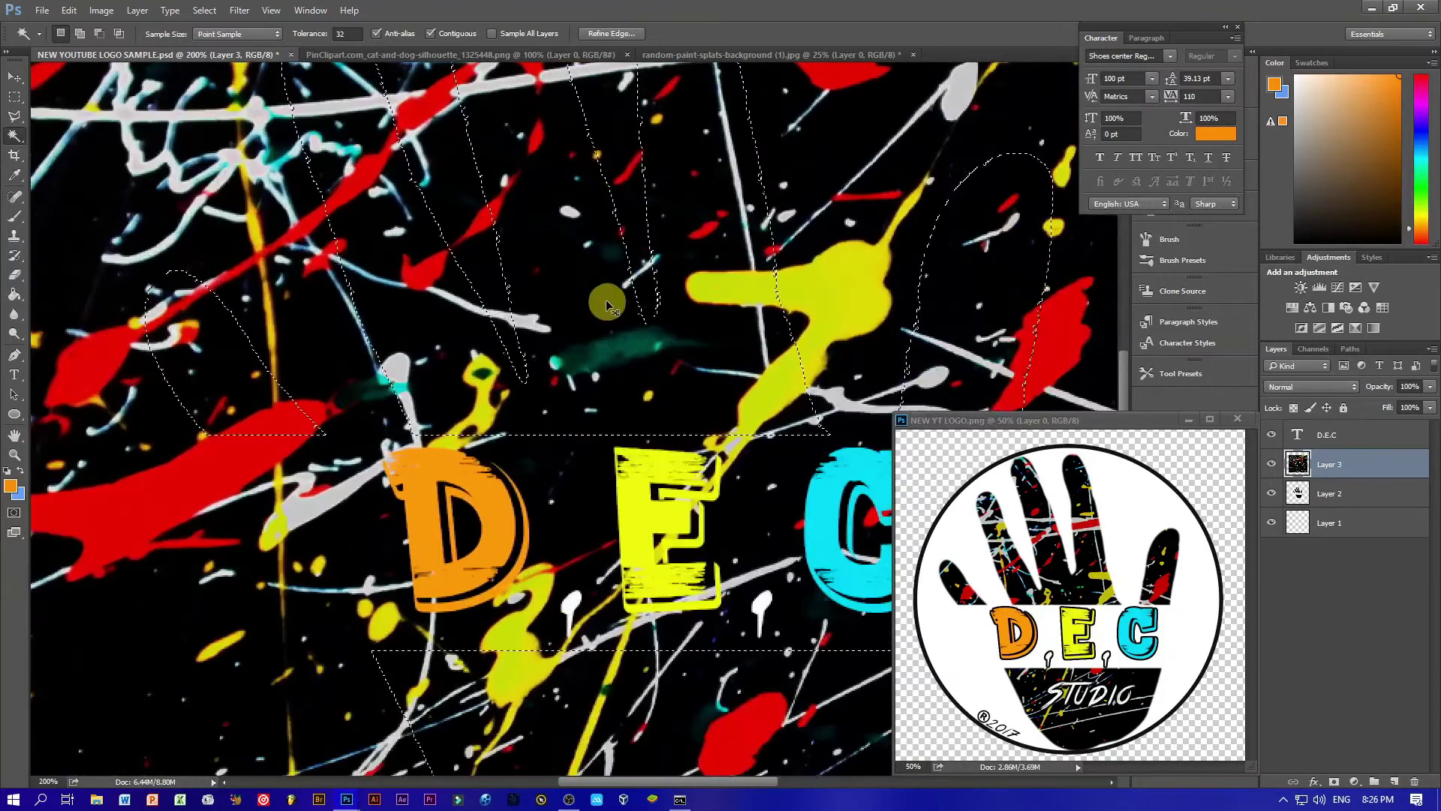
{"action": "key", "text": "ctrl+d"}
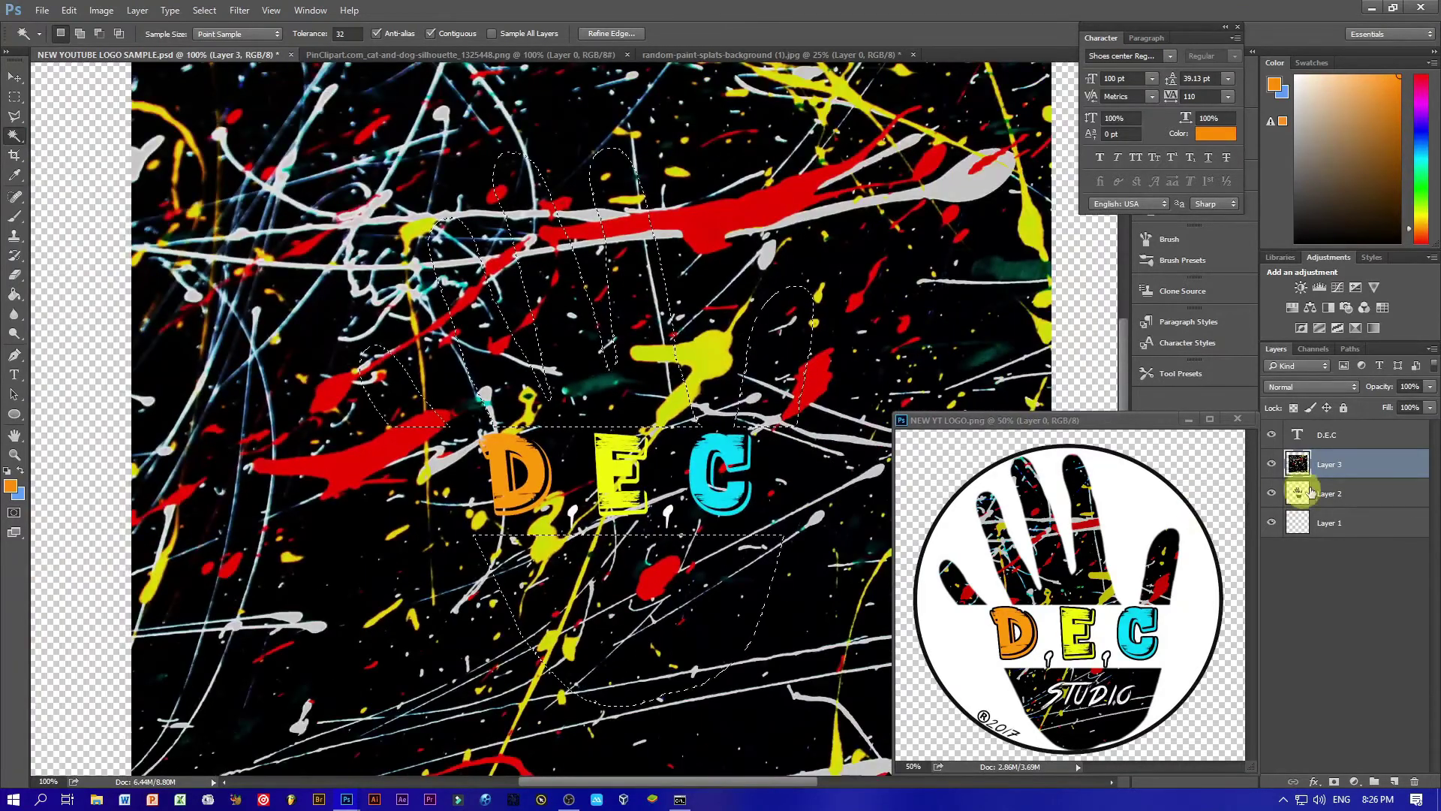
Step: Clip the splatter texture layer to the black hand shape as a clipping mask
{"action": "right_click", "coordinate": [1359, 465]}
{"action": "left_click", "coordinate": [1262, 433]}
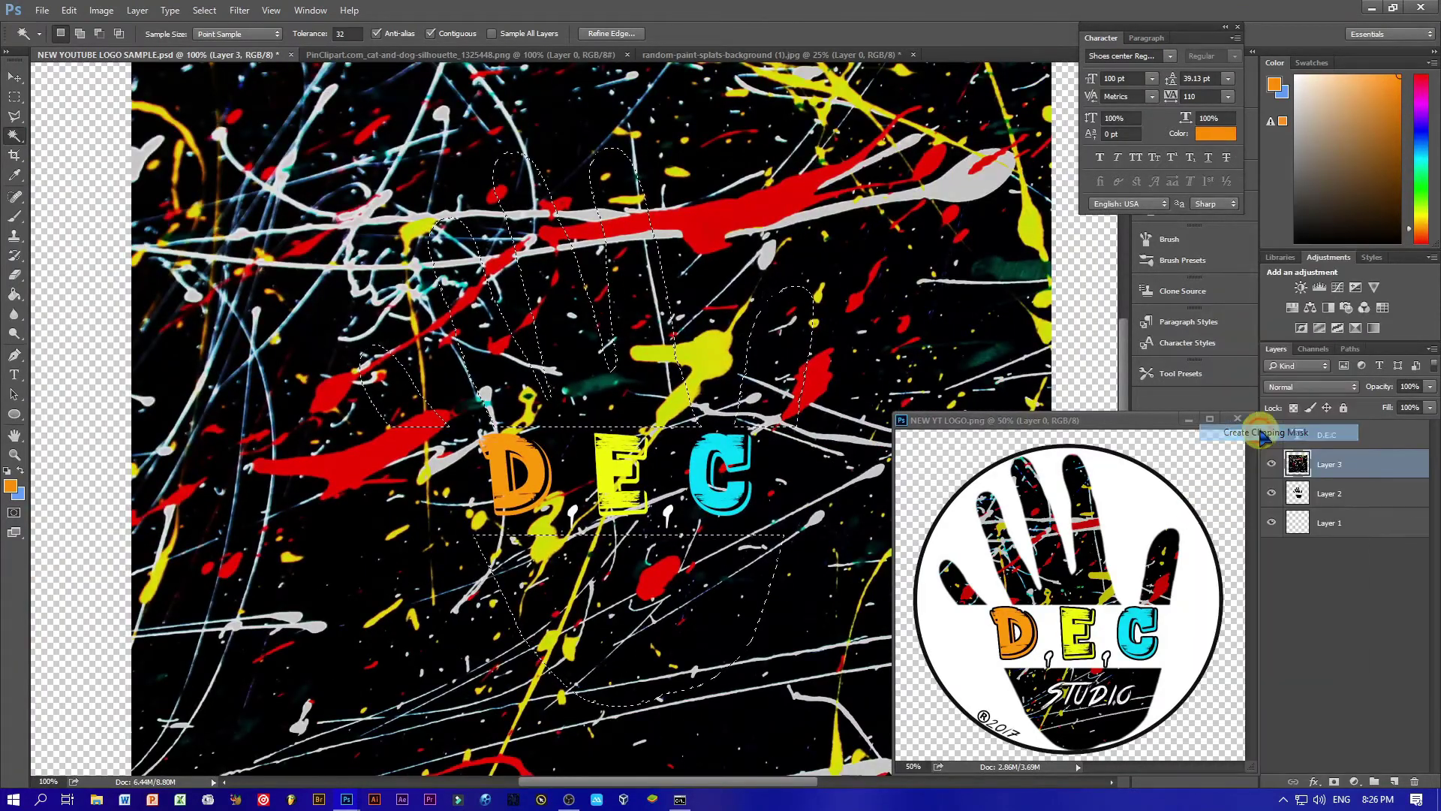
{"action": "right_click", "coordinate": [1367, 463]}
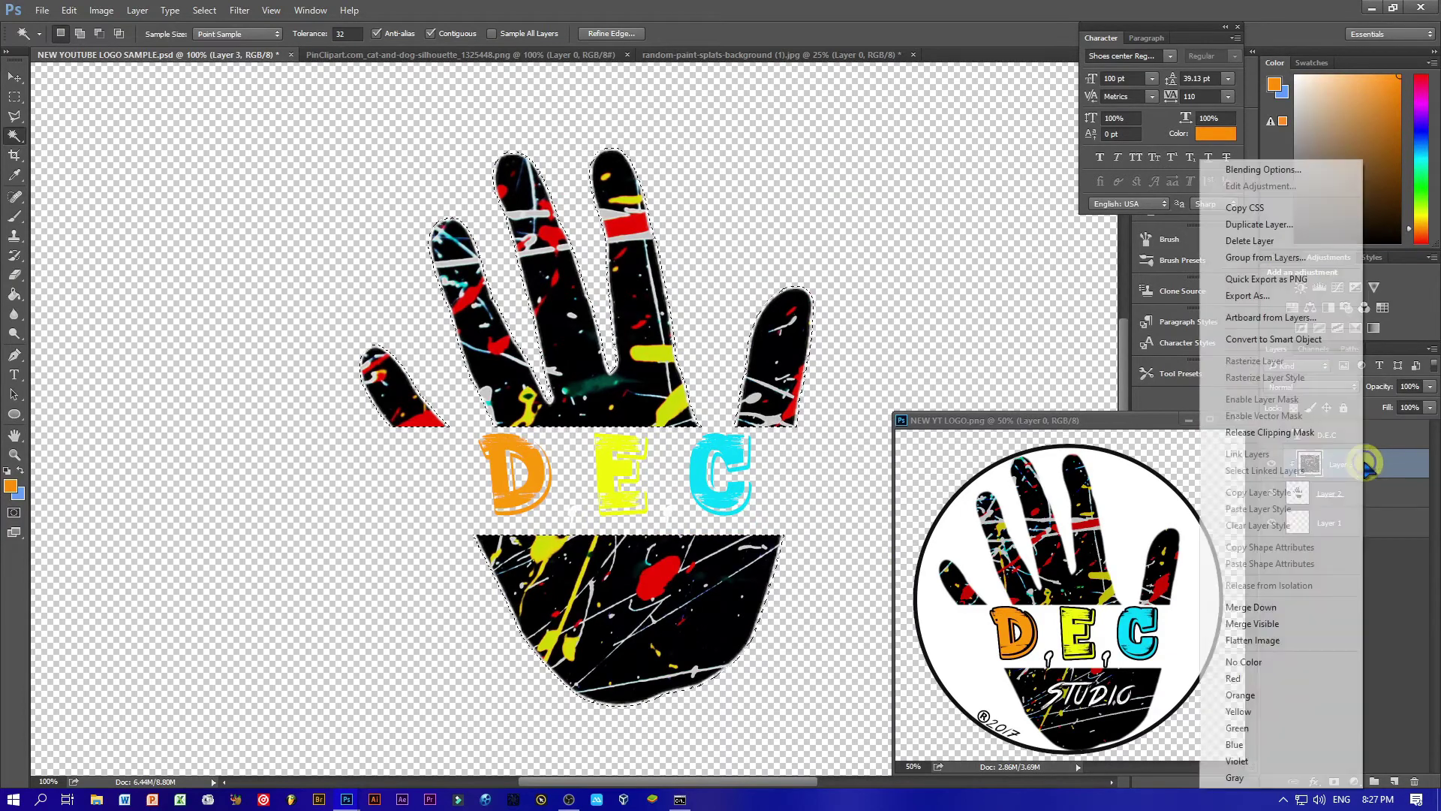
{"action": "left_click", "coordinate": [1246, 434]}
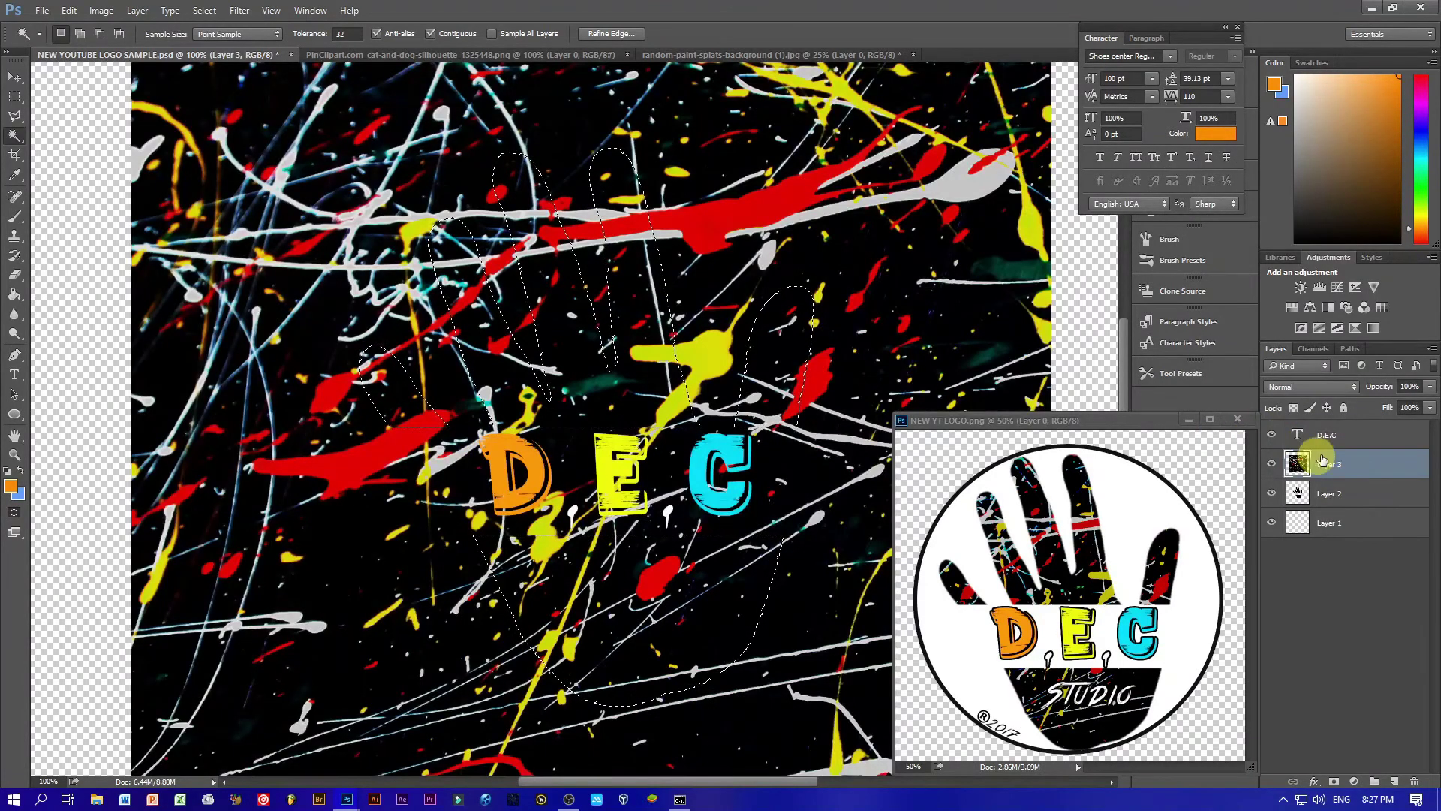
{"action": "right_click", "coordinate": [1363, 464]}
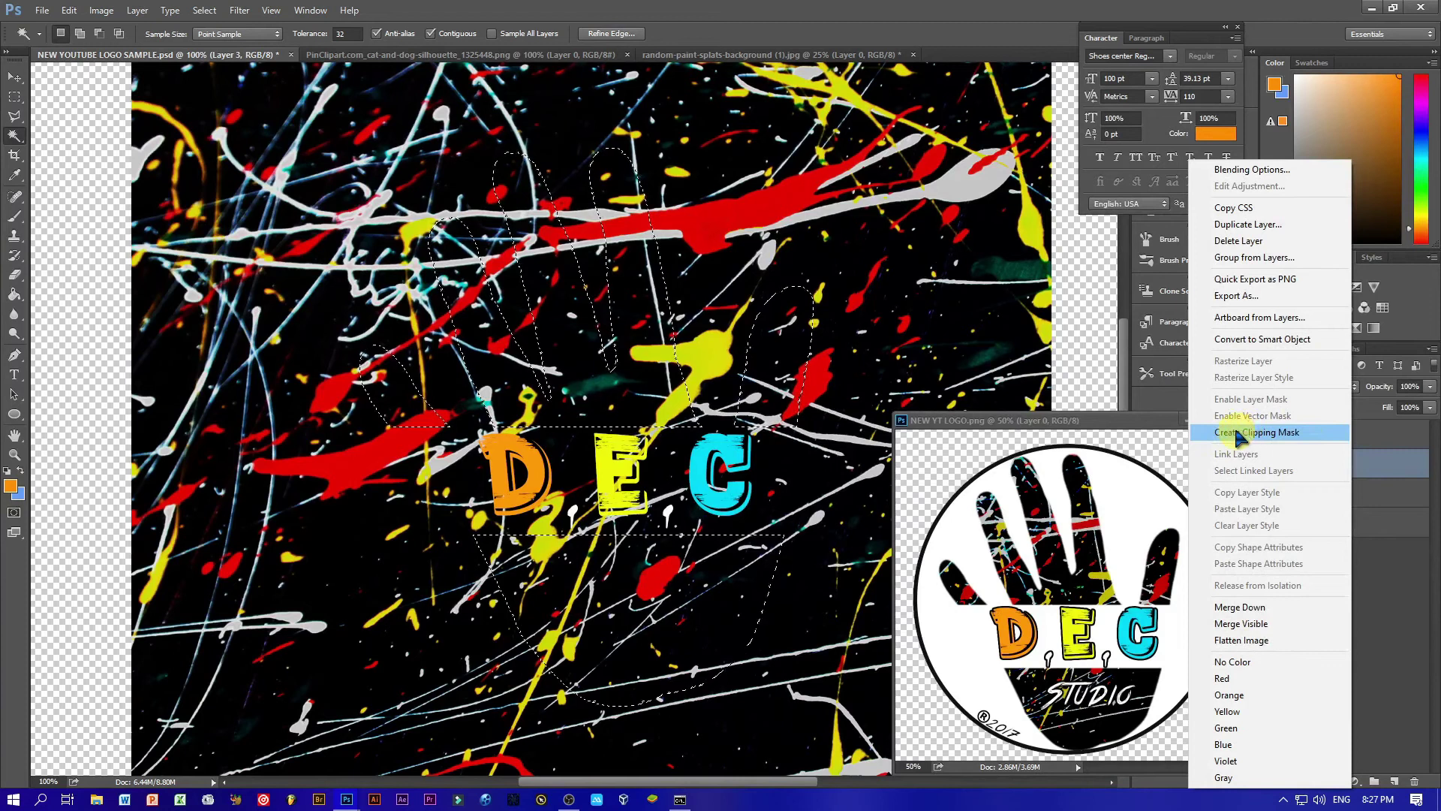
{"action": "left_click", "coordinate": [1237, 433]}
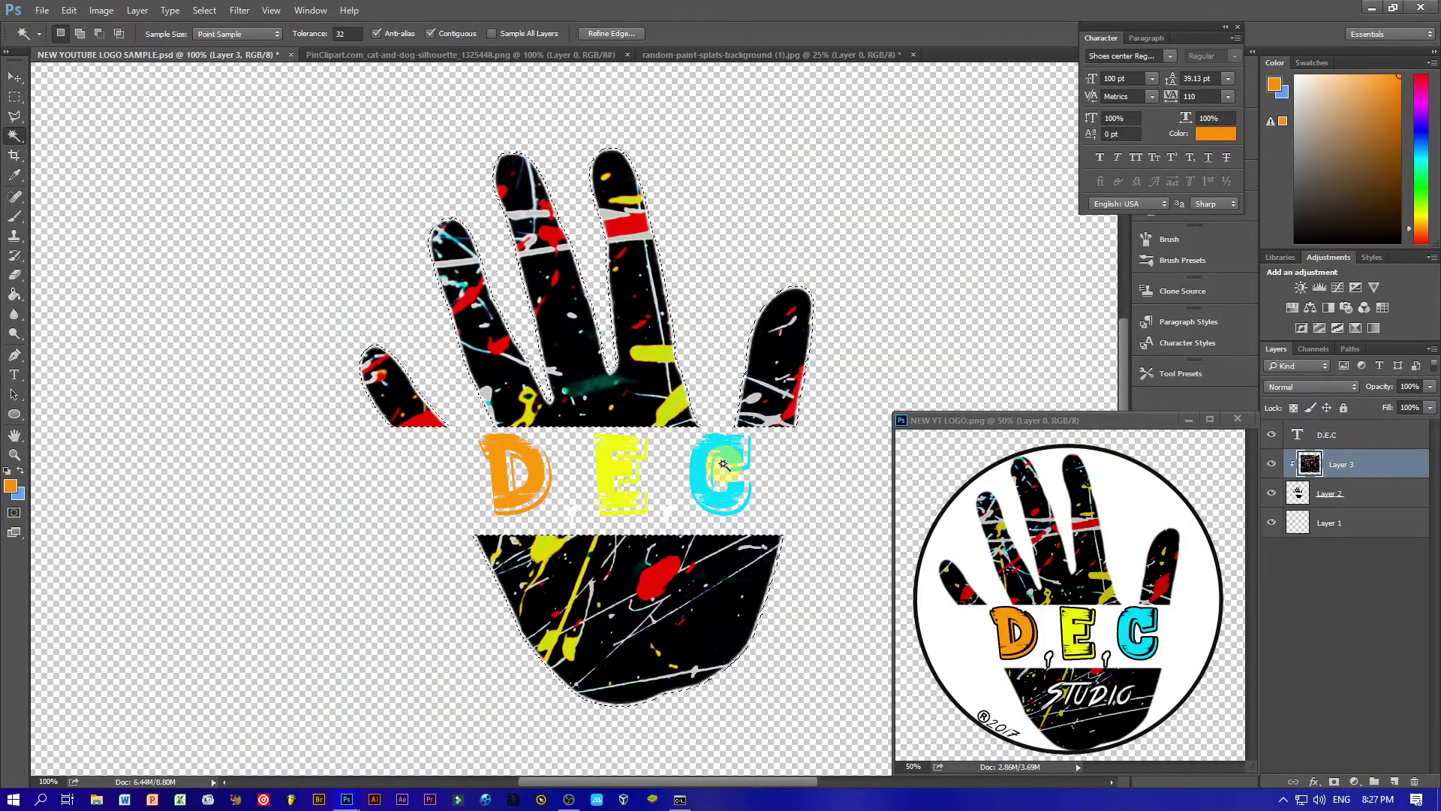
Step: Scale the splatter-filled hand down to about 84% with Free Transform
{"action": "left_click", "coordinate": [15, 77]}
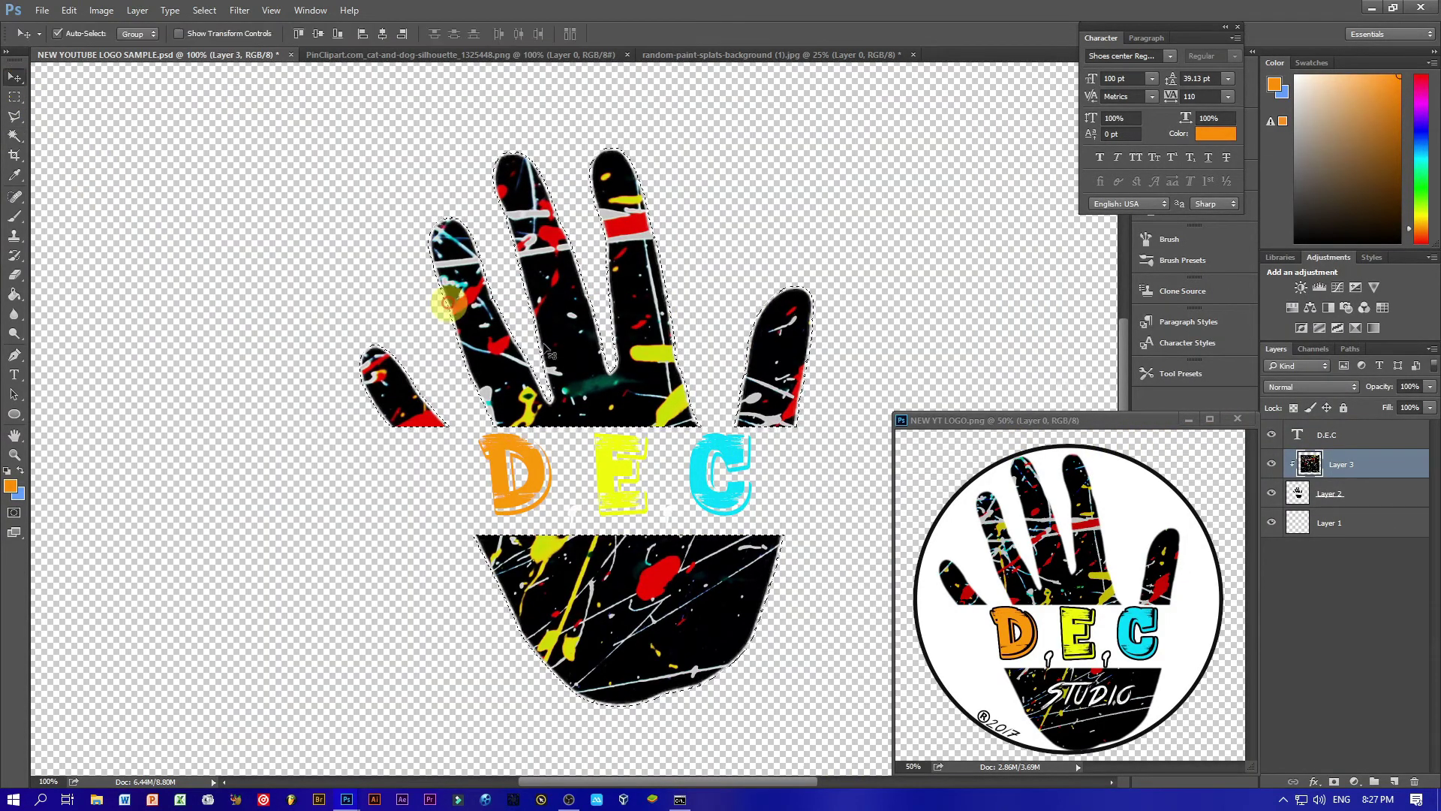
{"action": "key", "text": "ctrl+t"}
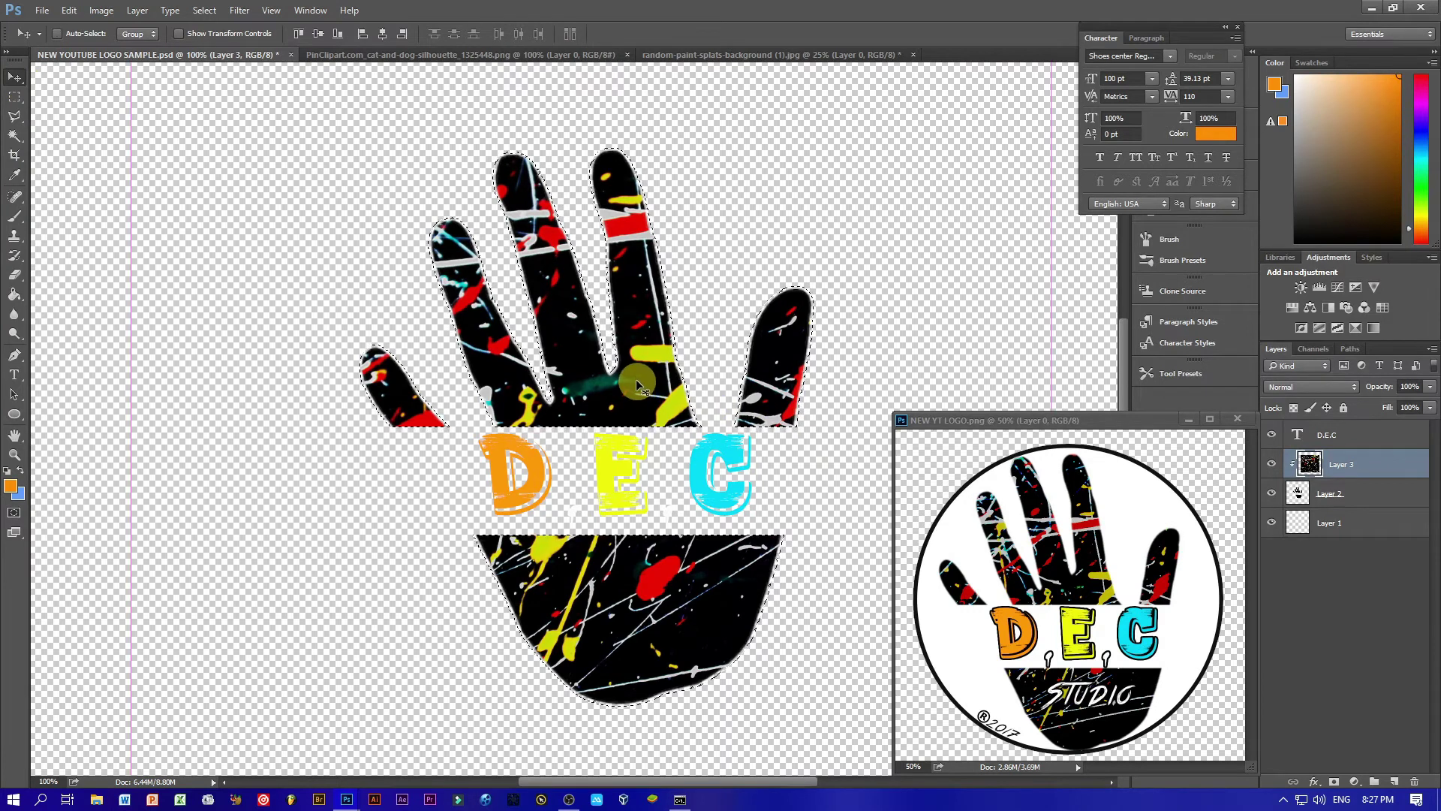
{"action": "key", "text": "ctrl+minus"}
{"action": "left_click_drag", "start_coordinate": [732, 387], "coordinate": [720, 381]}
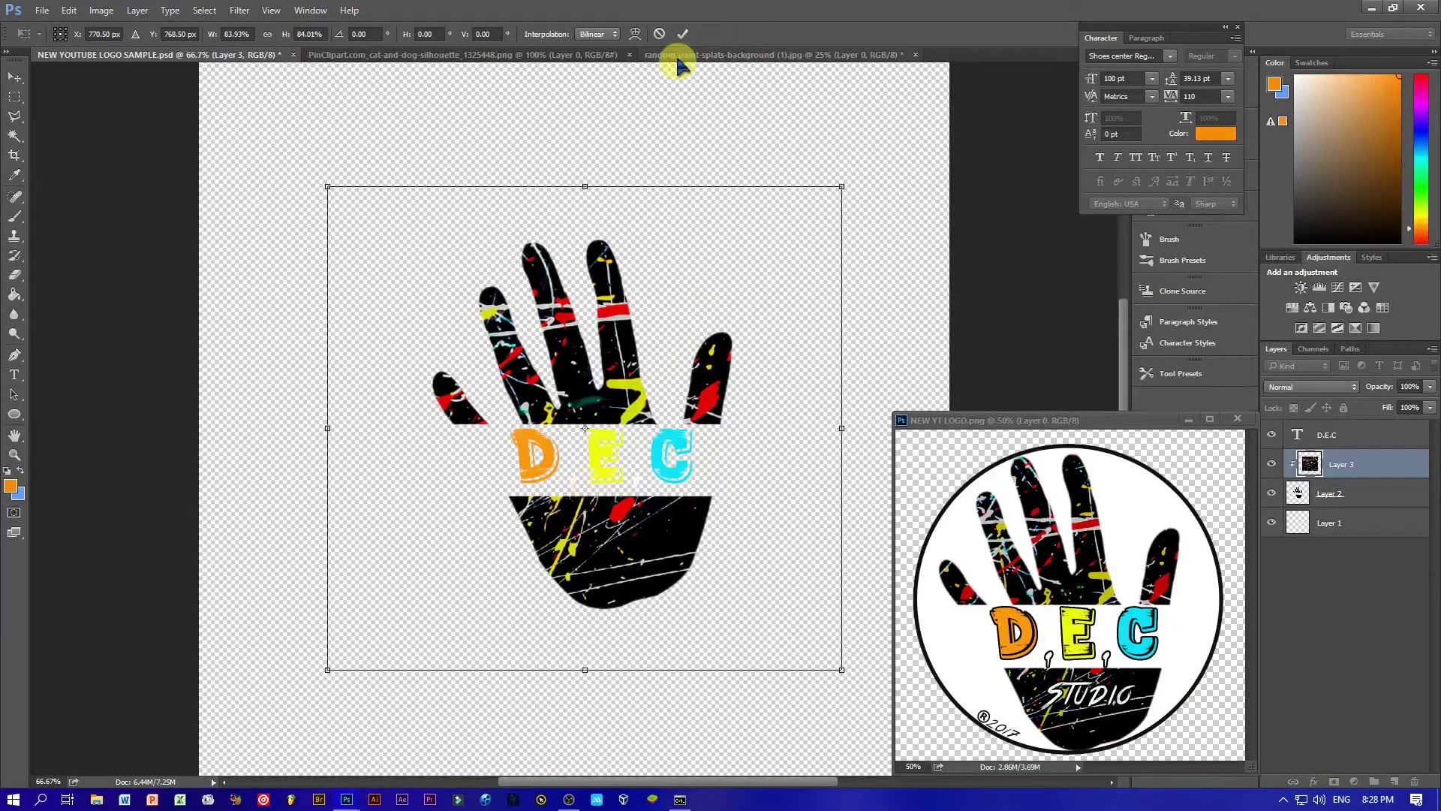
{"action": "left_click", "coordinate": [685, 35]}
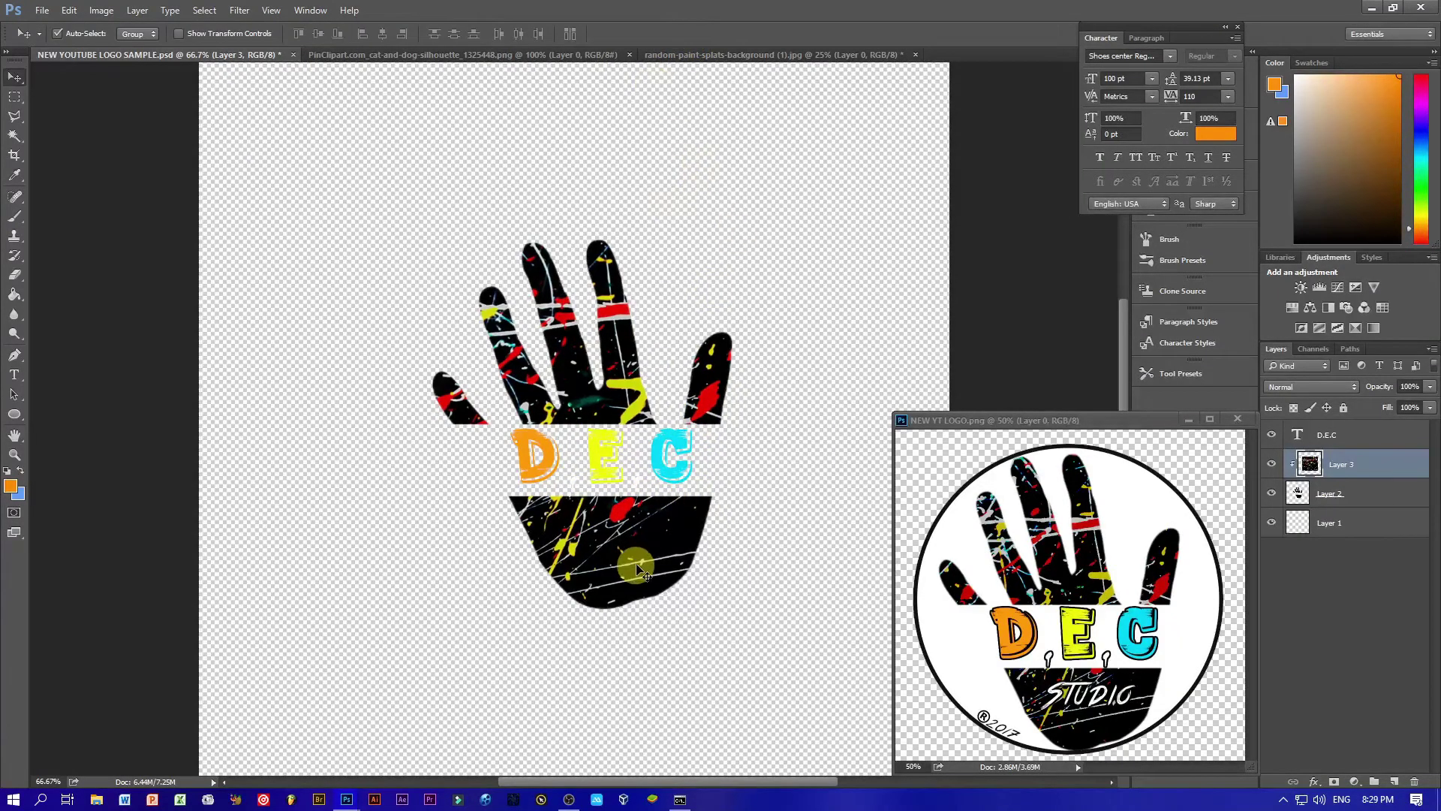
Step: Type STUDIO on the palm in white True Lies Regular
{"action": "key", "text": "t"}
{"action": "left_click", "coordinate": [1344, 435]}
{"action": "left_click", "coordinate": [1394, 782]}
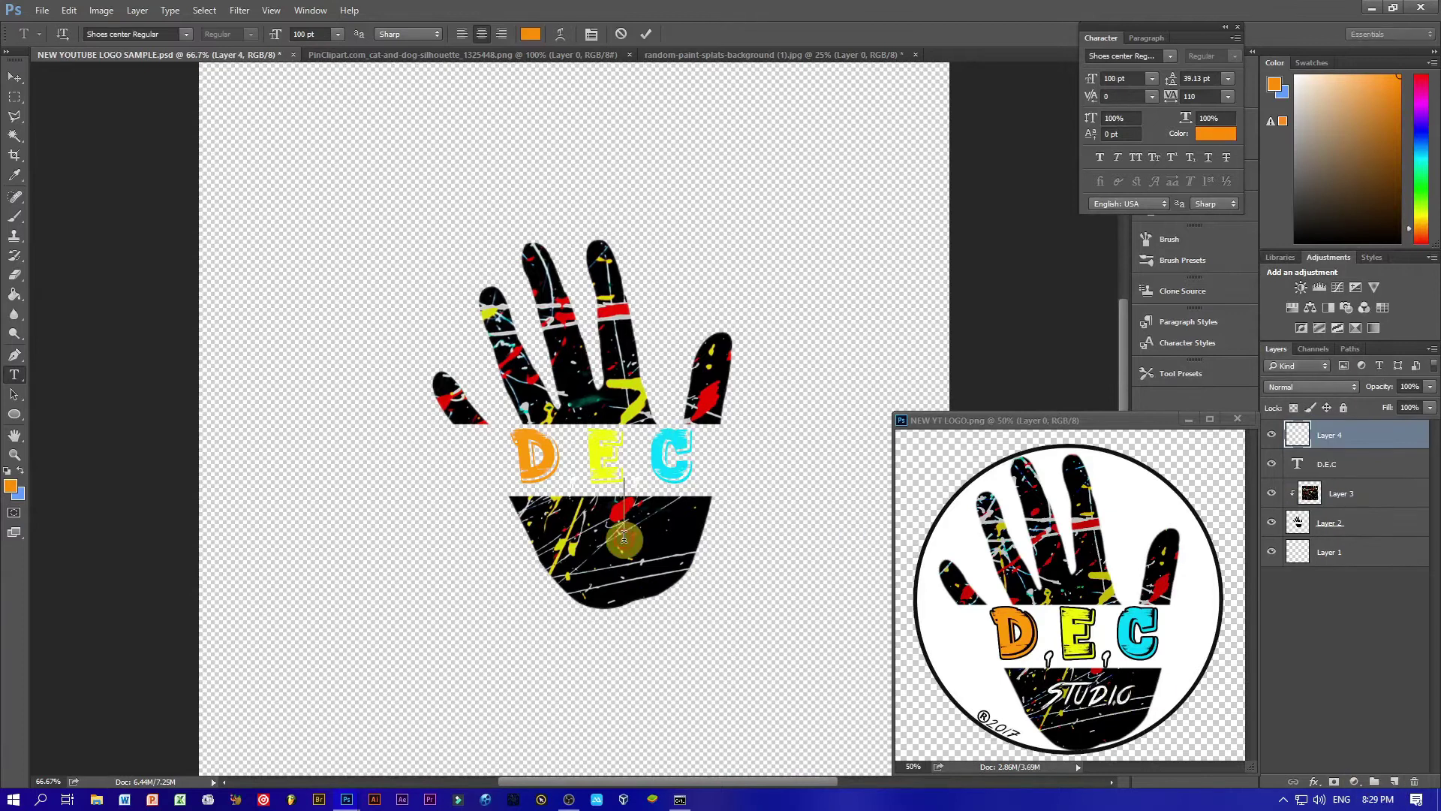
{"action": "type", "text": "STUDIO"}
{"action": "key", "text": "ctrl+a"}
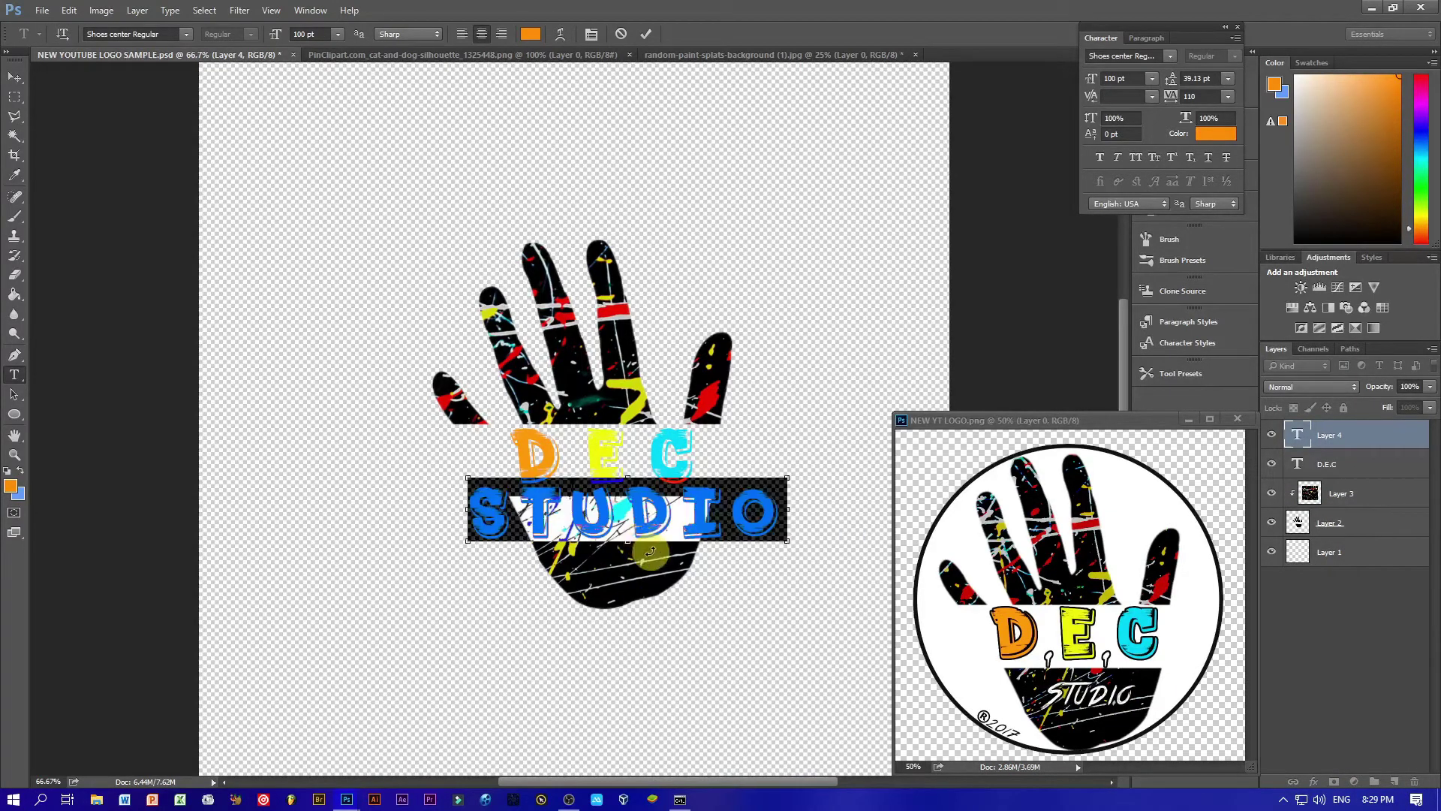
{"action": "left_click", "coordinate": [185, 34]}
{"action": "scroll", "coordinate": [338, 345], "scroll_direction": "down", "scroll_amount": 5}
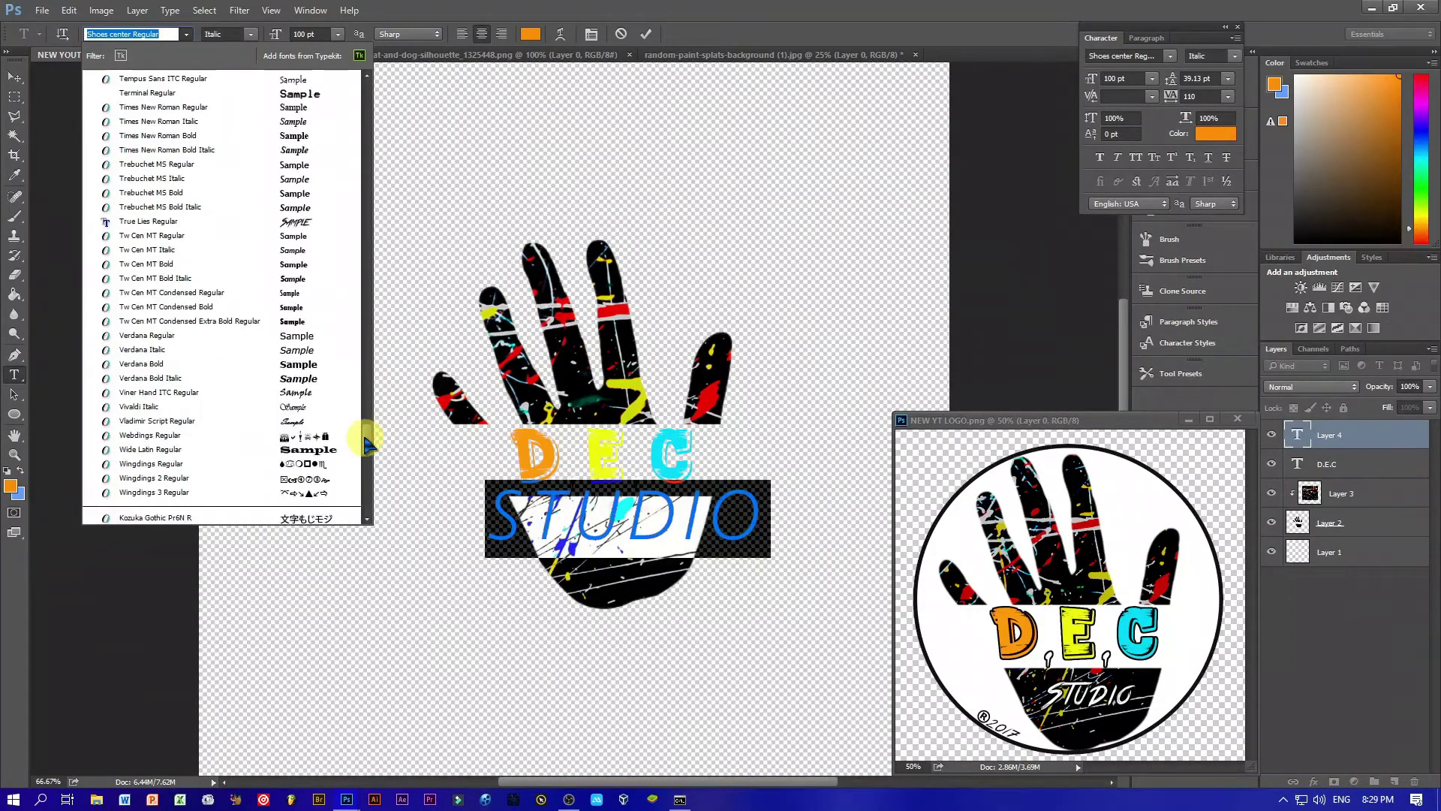
{"action": "left_click", "coordinate": [150, 222]}
{"action": "left_click", "coordinate": [531, 34]}
{"action": "left_click", "coordinate": [756, 180]}
{"action": "left_click", "coordinate": [1102, 171]}
{"action": "left_click", "coordinate": [645, 34]}
Step: Shrink STUDIO to about 42% and fit it on the palm below D.E.C
{"action": "key", "text": "ctrl+t"}
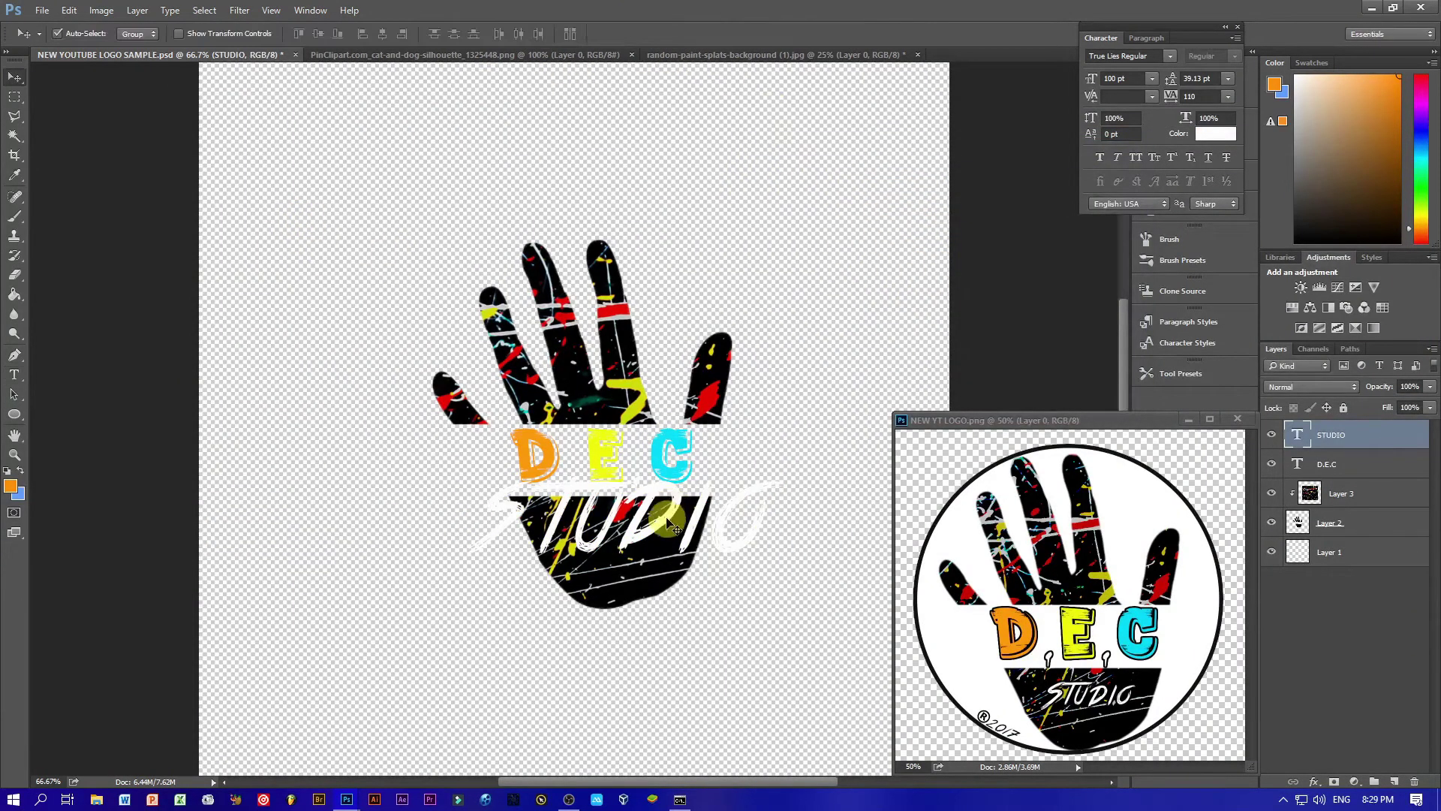
{"action": "mouse_move", "coordinate": [788, 498]}
{"action": "left_mouse_down"}
{"action": "mouse_move", "coordinate": [623, 572]}
{"action": "mouse_move", "coordinate": [674, 539]}
{"action": "left_mouse_up"}
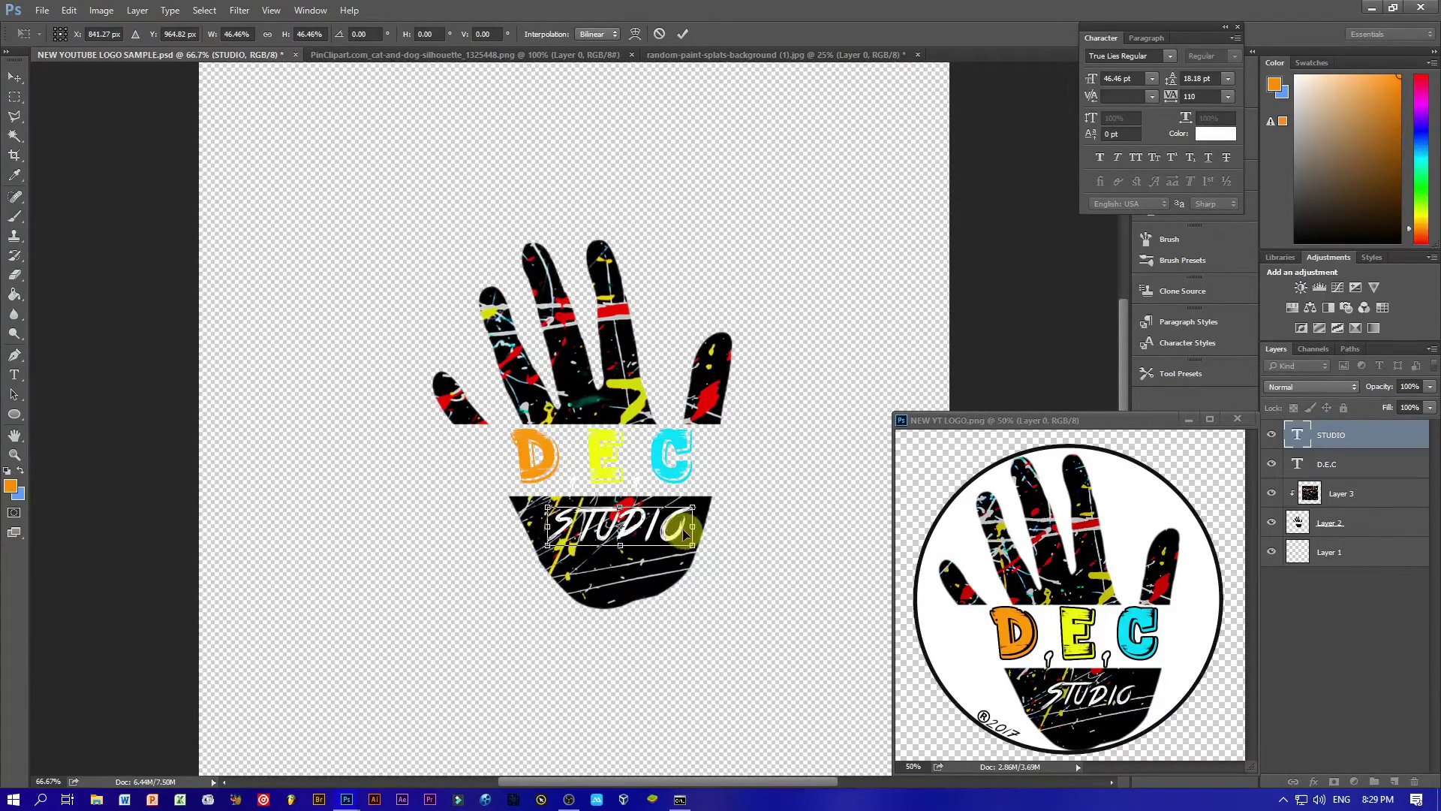
{"action": "key", "text": "ctrl+plus"}
{"action": "key", "text": "ctrl+plus"}
{"action": "left_click_drag", "start_coordinate": [677, 442], "coordinate": [567, 204]}
{"action": "key", "text": "Left"}
{"action": "key", "text": "Left"}
{"action": "key", "text": "Left"}
{"action": "key", "text": "Up"}
{"action": "key", "text": "Up"}
{"action": "key", "text": "Up"}
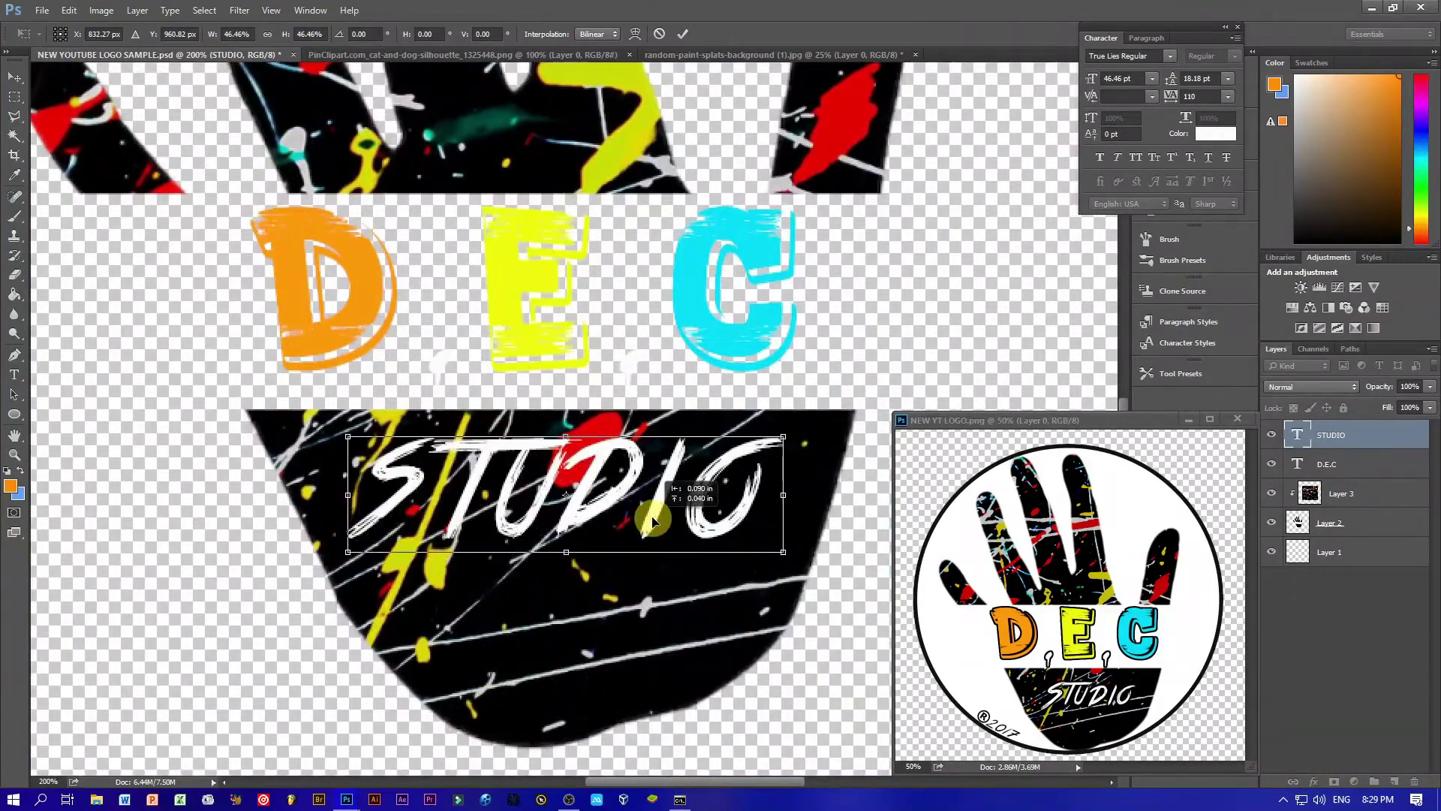
{"action": "mouse_move", "coordinate": [766, 460]}
{"action": "left_mouse_down"}
{"action": "mouse_move", "coordinate": [689, 501]}
{"action": "mouse_move", "coordinate": [703, 502]}
{"action": "mouse_move", "coordinate": [698, 518]}
{"action": "left_mouse_up"}
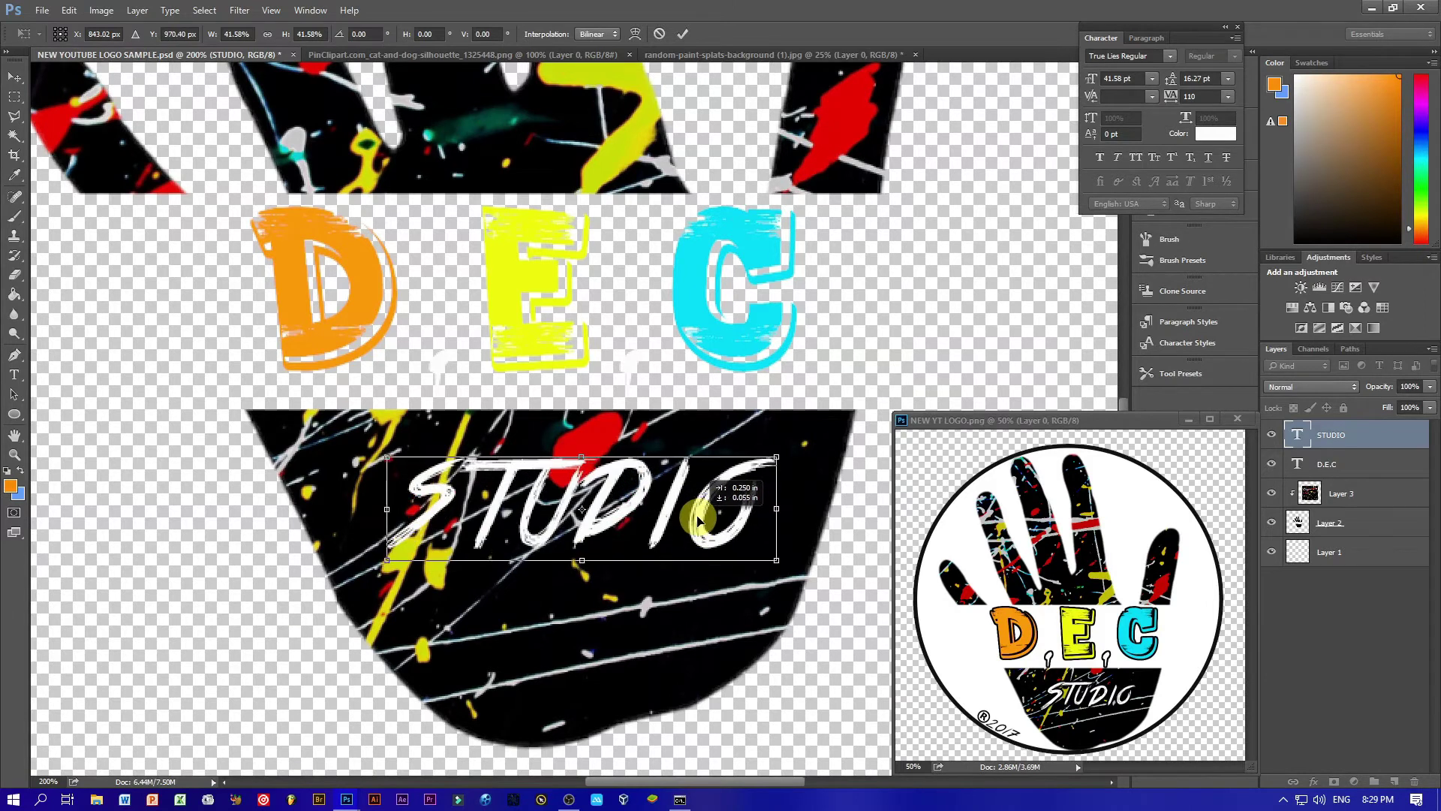
{"action": "key", "text": "Return"}
{"action": "key", "text": "ctrl+minus"}
{"action": "key", "text": "ctrl+minus"}
{"action": "left_click", "coordinate": [668, 466]}
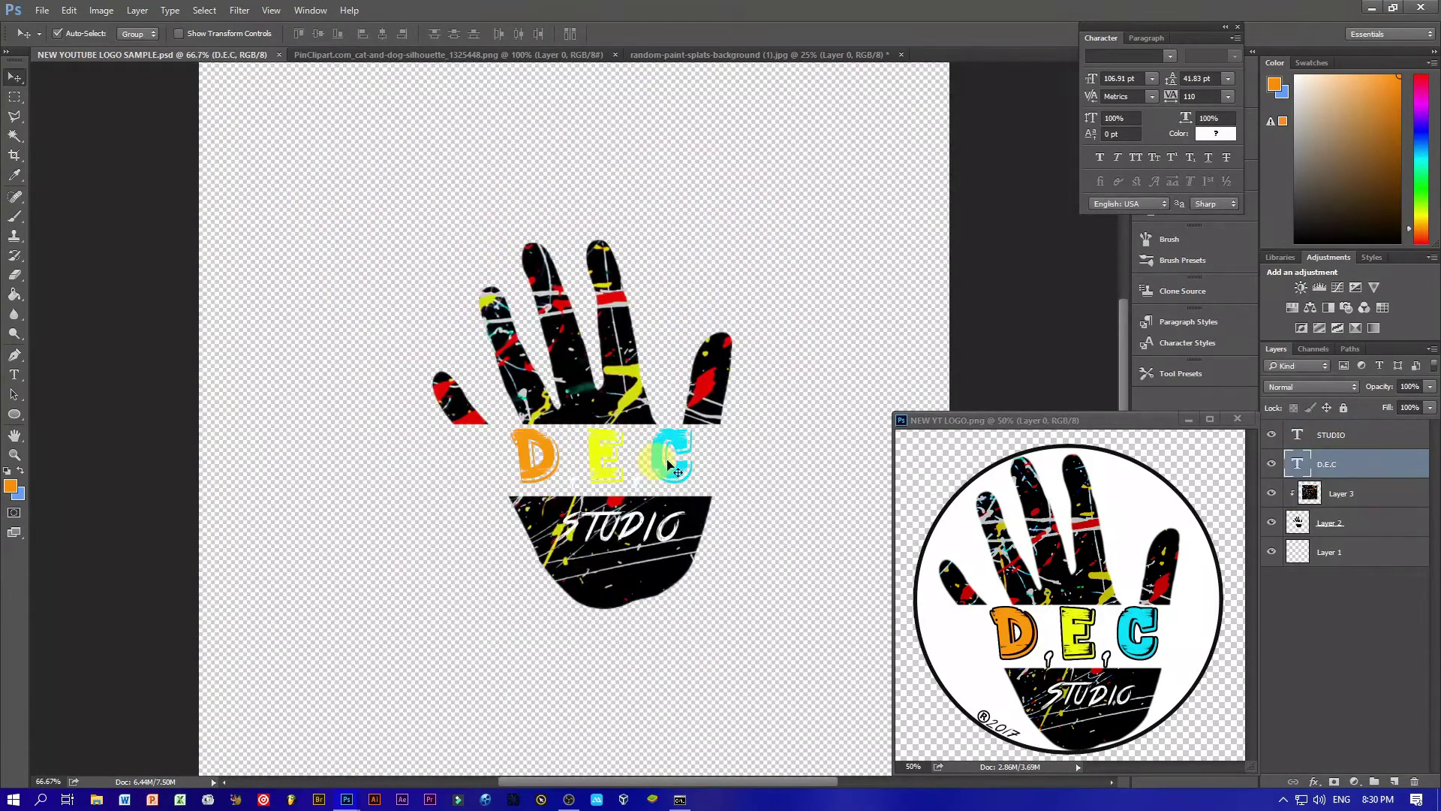
Step: Add a new layer above STUDIO and draw a large ellipse around the hand
{"action": "left_click", "coordinate": [1351, 442]}
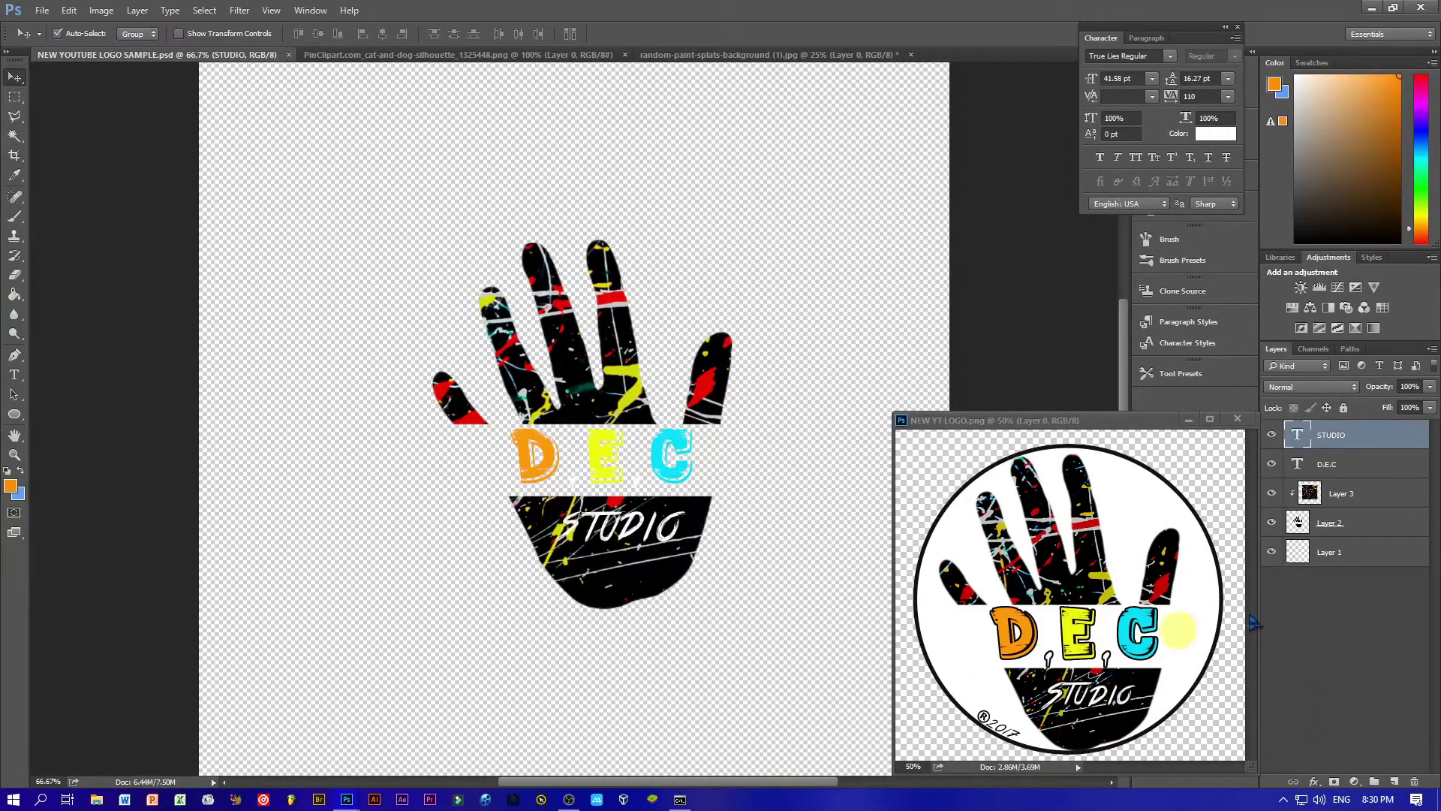
{"action": "left_click", "coordinate": [1393, 783]}
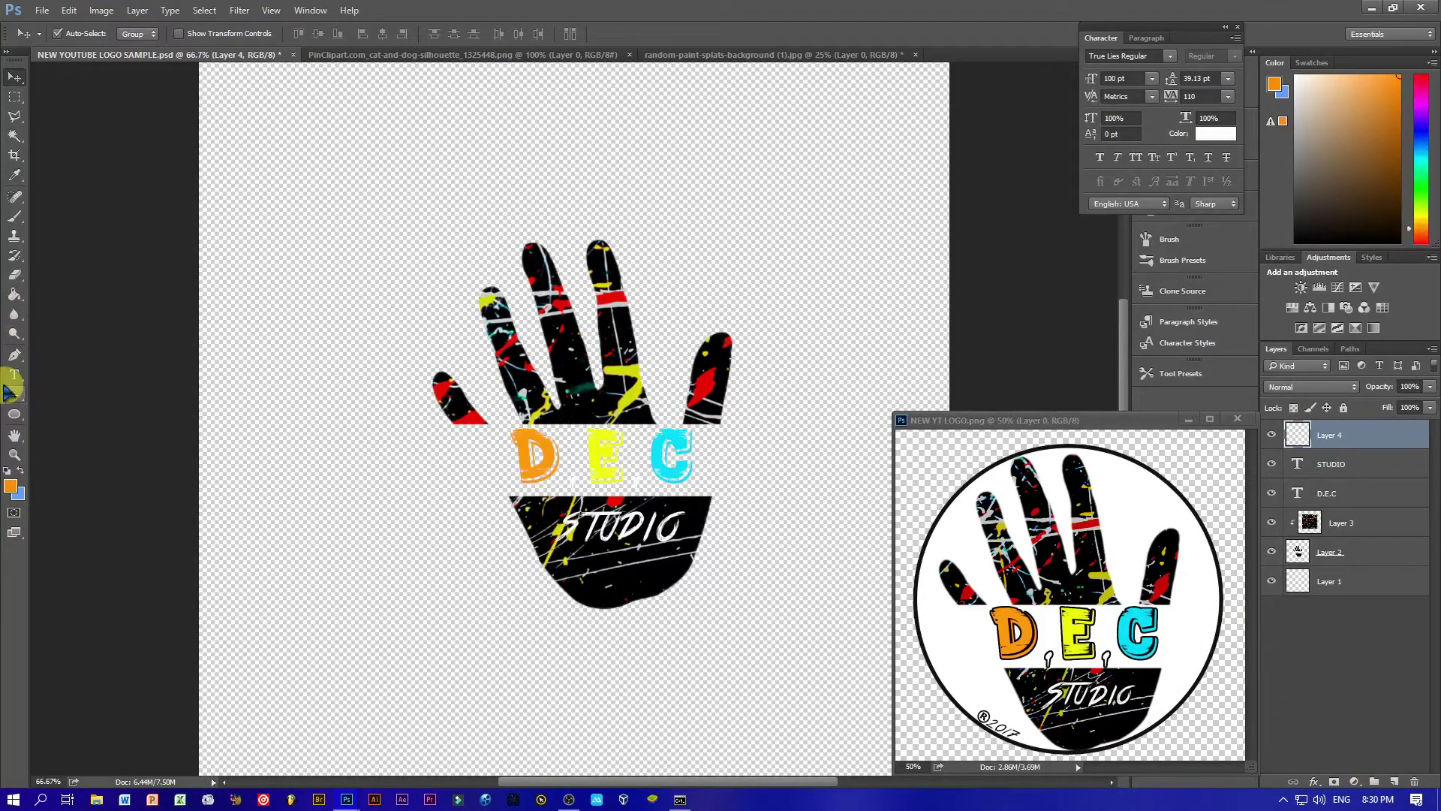
{"action": "left_click", "coordinate": [17, 421]}
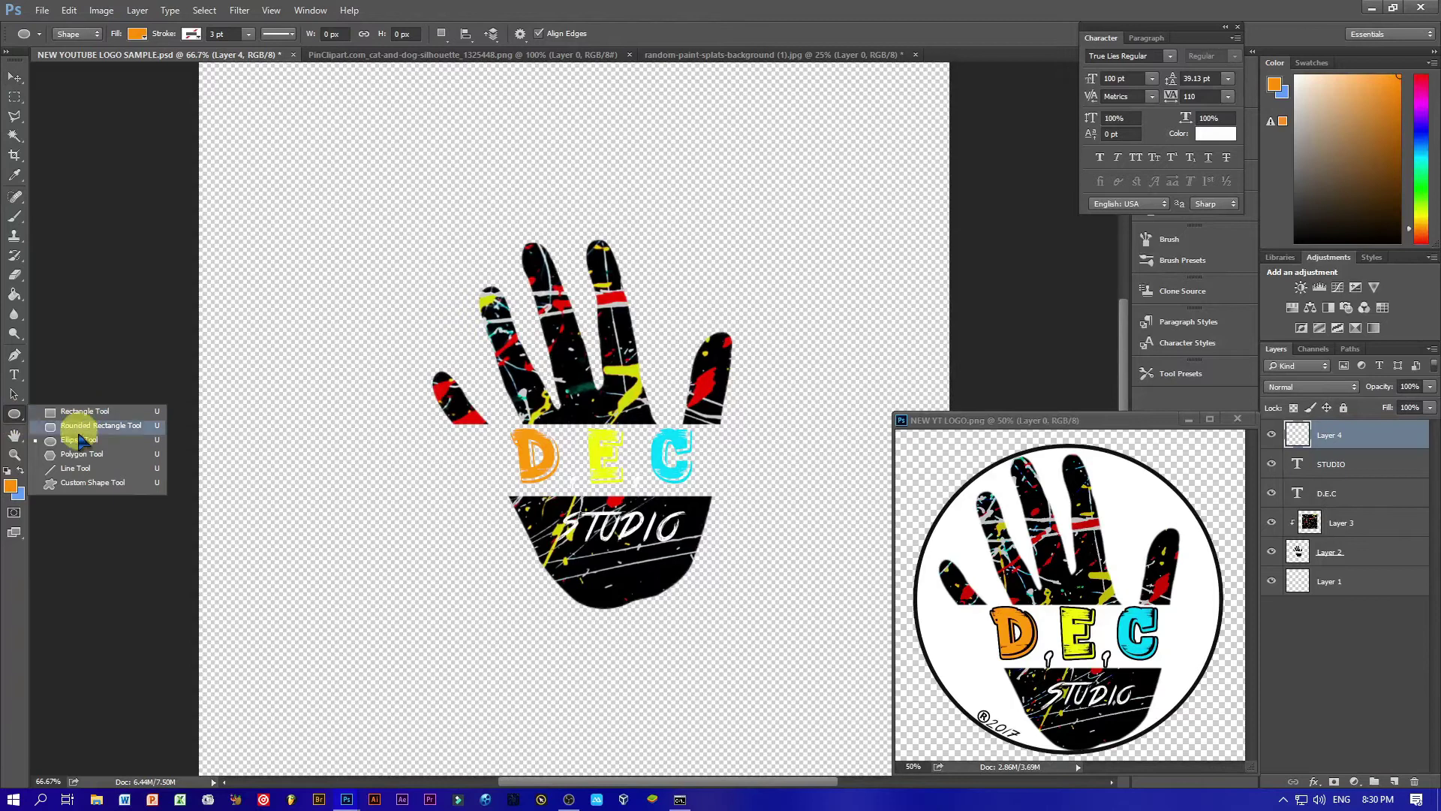
{"action": "left_click", "coordinate": [79, 439]}
{"action": "left_click_drag", "start_coordinate": [373, 211], "coordinate": [741, 576]}
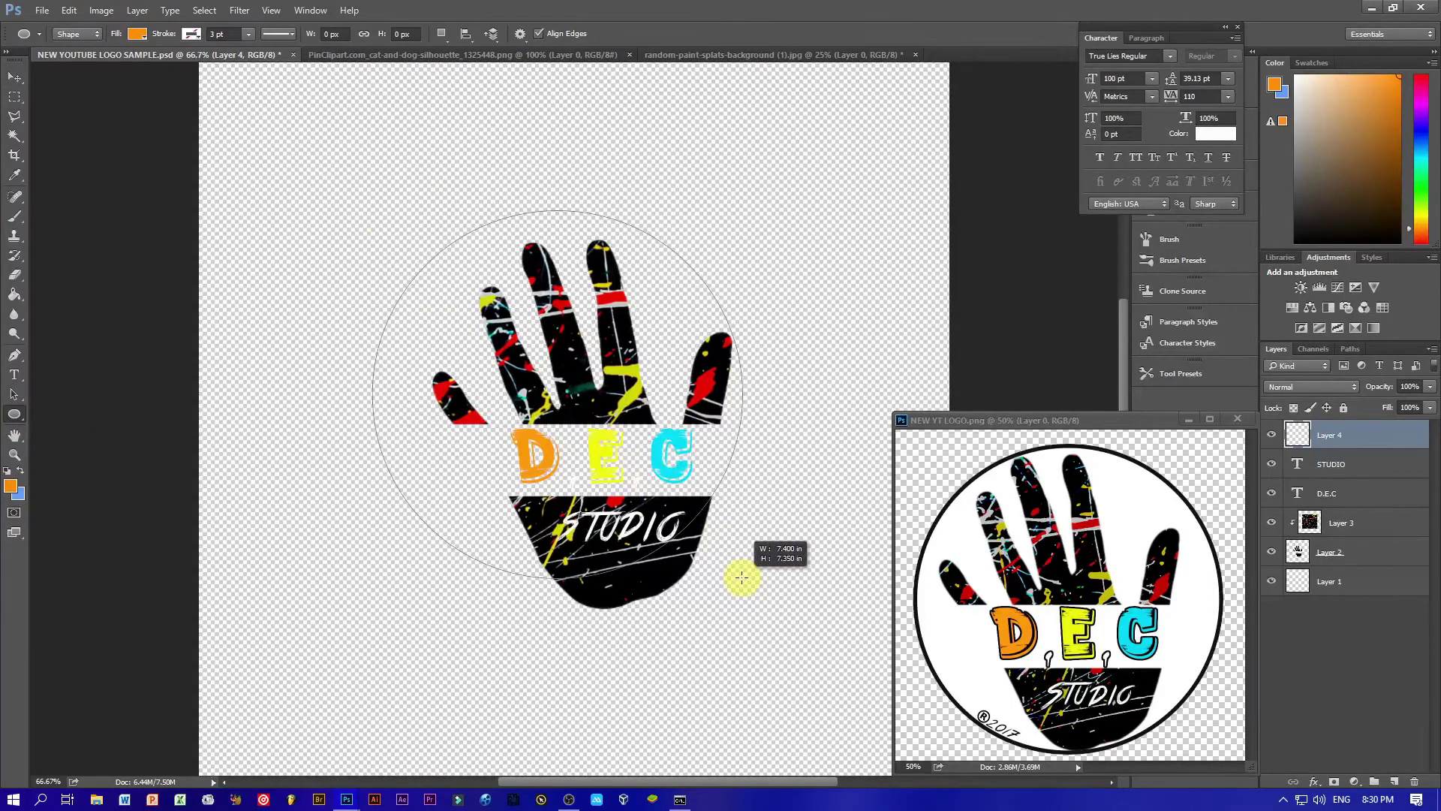
Step: Give the ellipse a white fill, a solid black 10 pt stroke, and 736 px height
{"action": "left_click", "coordinate": [138, 38]}
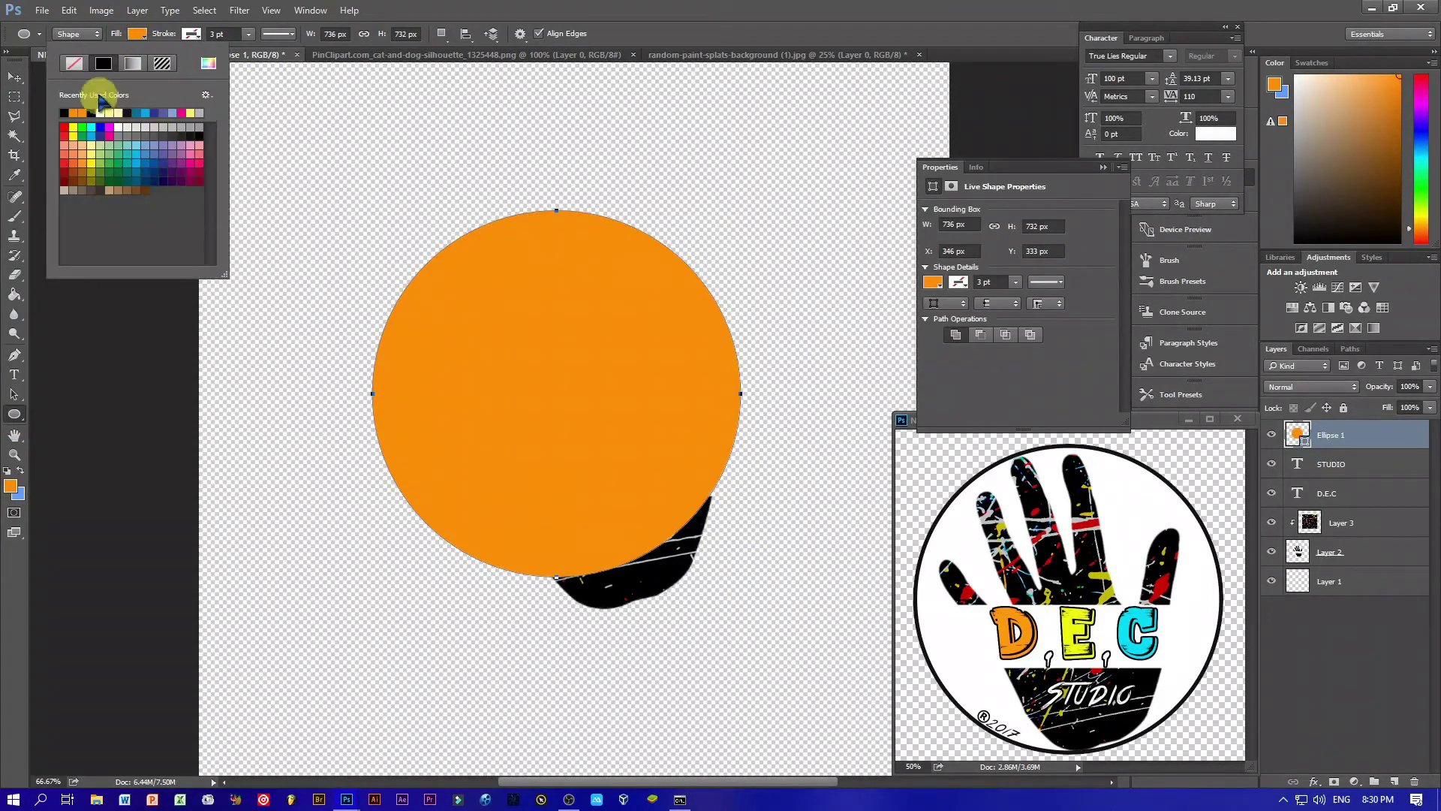
{"action": "left_click", "coordinate": [108, 122]}
{"action": "left_click", "coordinate": [120, 126]}
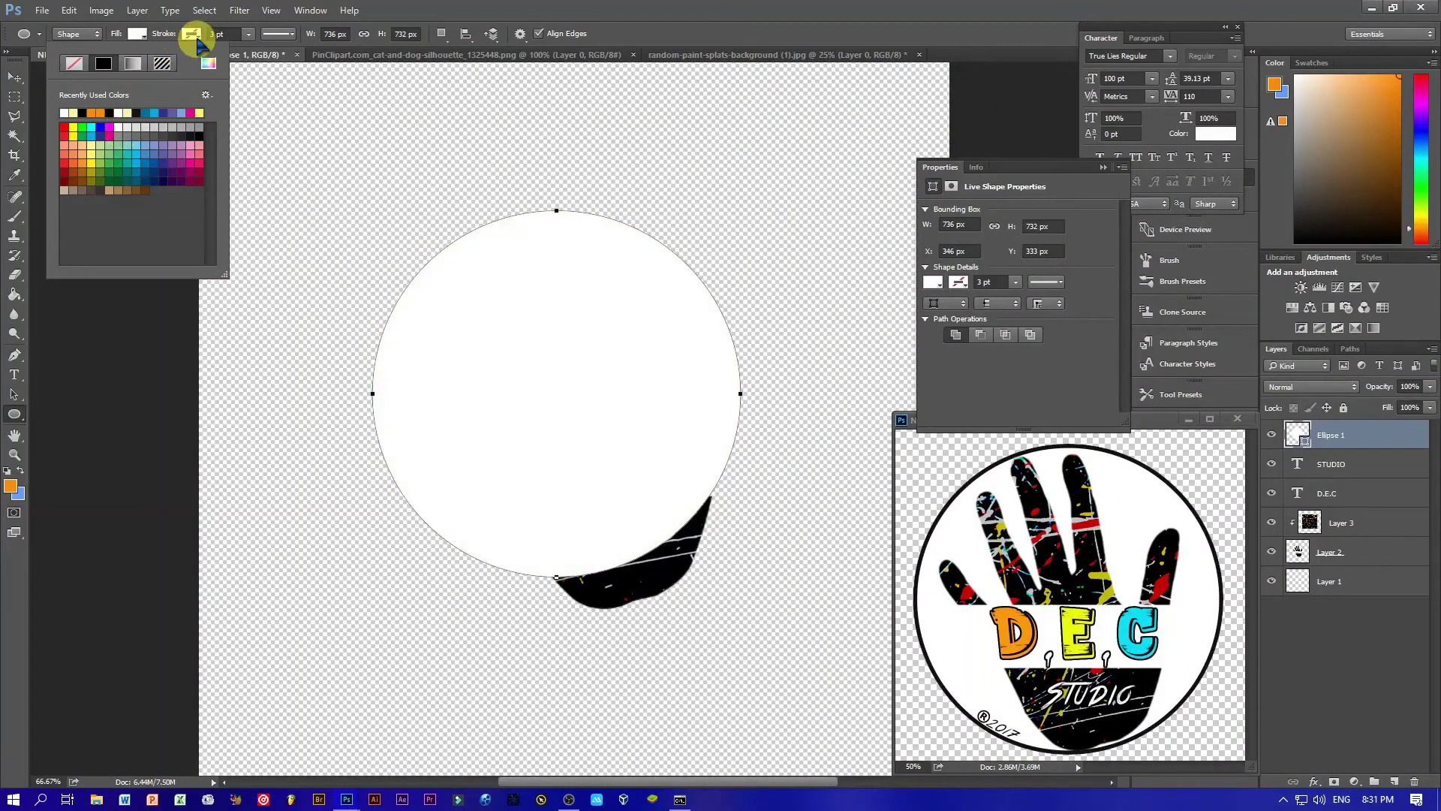
{"action": "left_click", "coordinate": [192, 34]}
{"action": "left_click", "coordinate": [159, 66]}
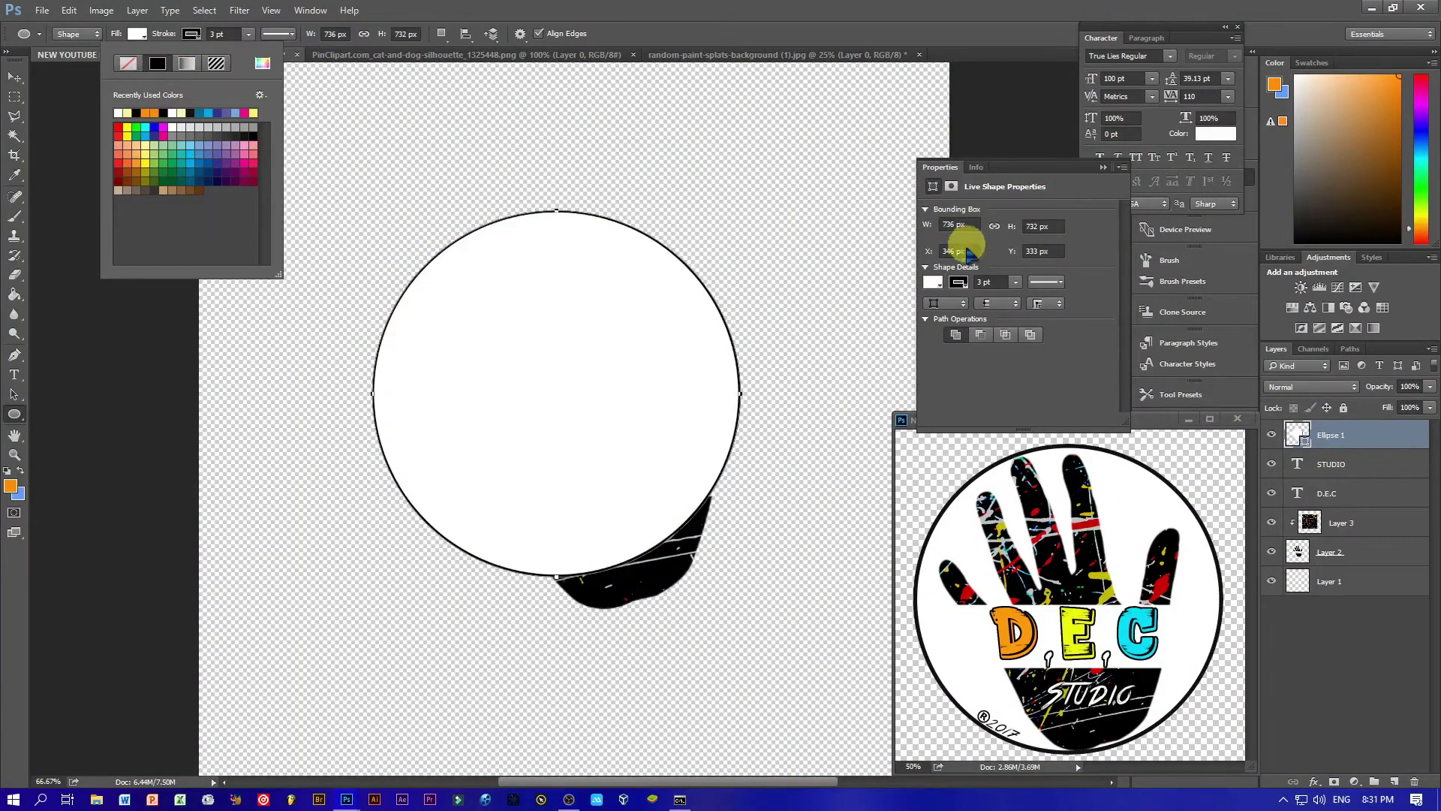
{"action": "left_click", "coordinate": [1040, 226]}
{"action": "type", "text": "736"}
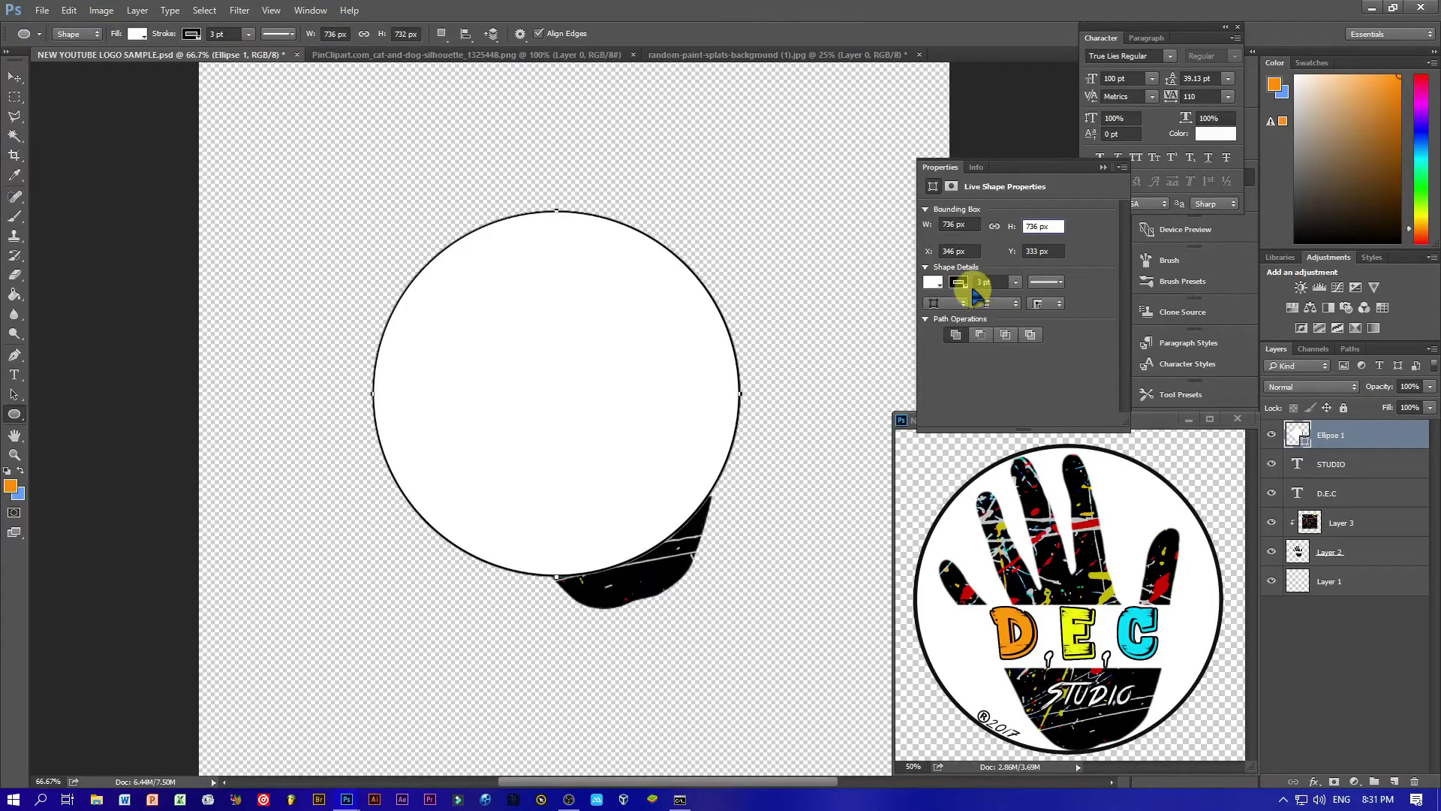
{"action": "left_click", "coordinate": [985, 281]}
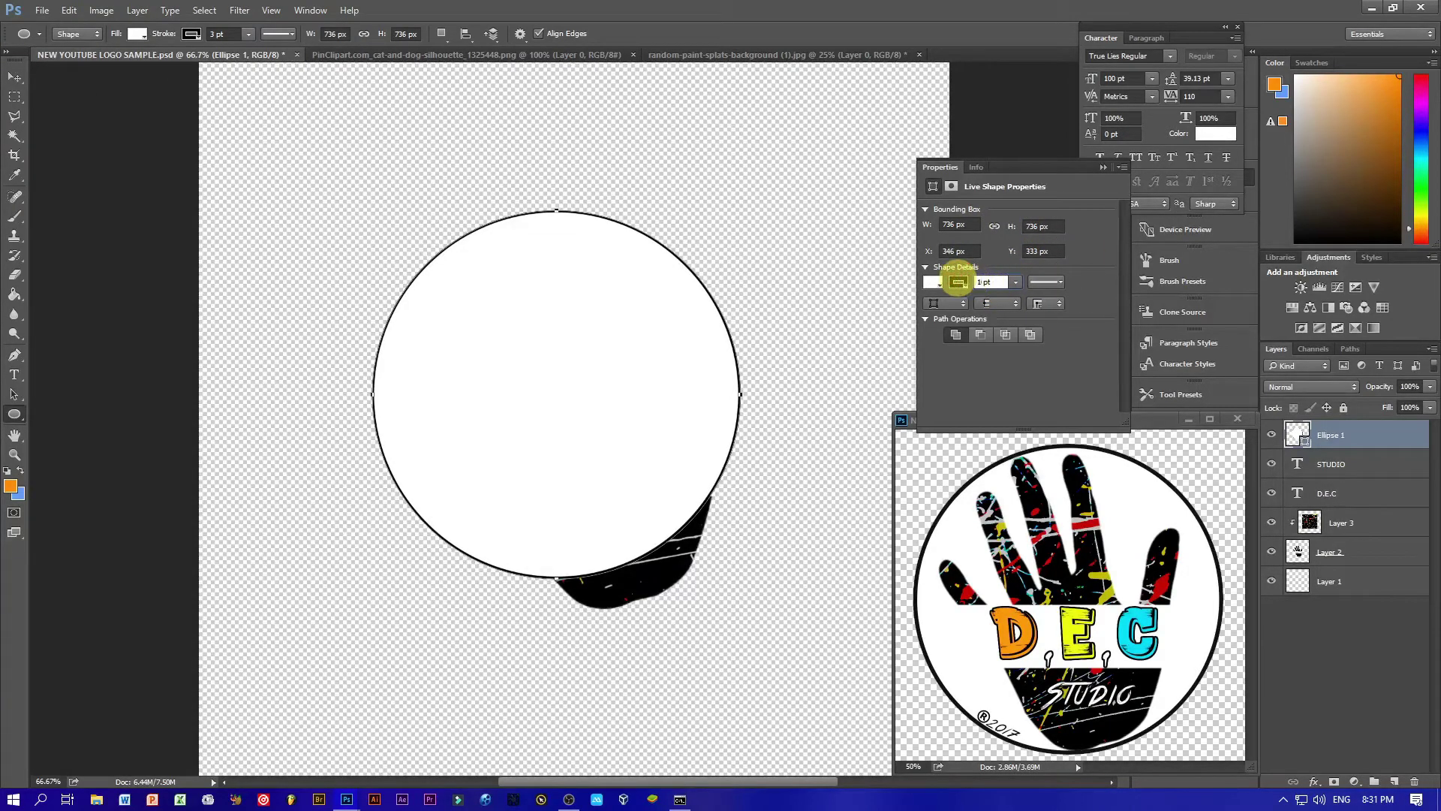
{"action": "type", "text": "10"}
{"action": "key", "text": "Return"}
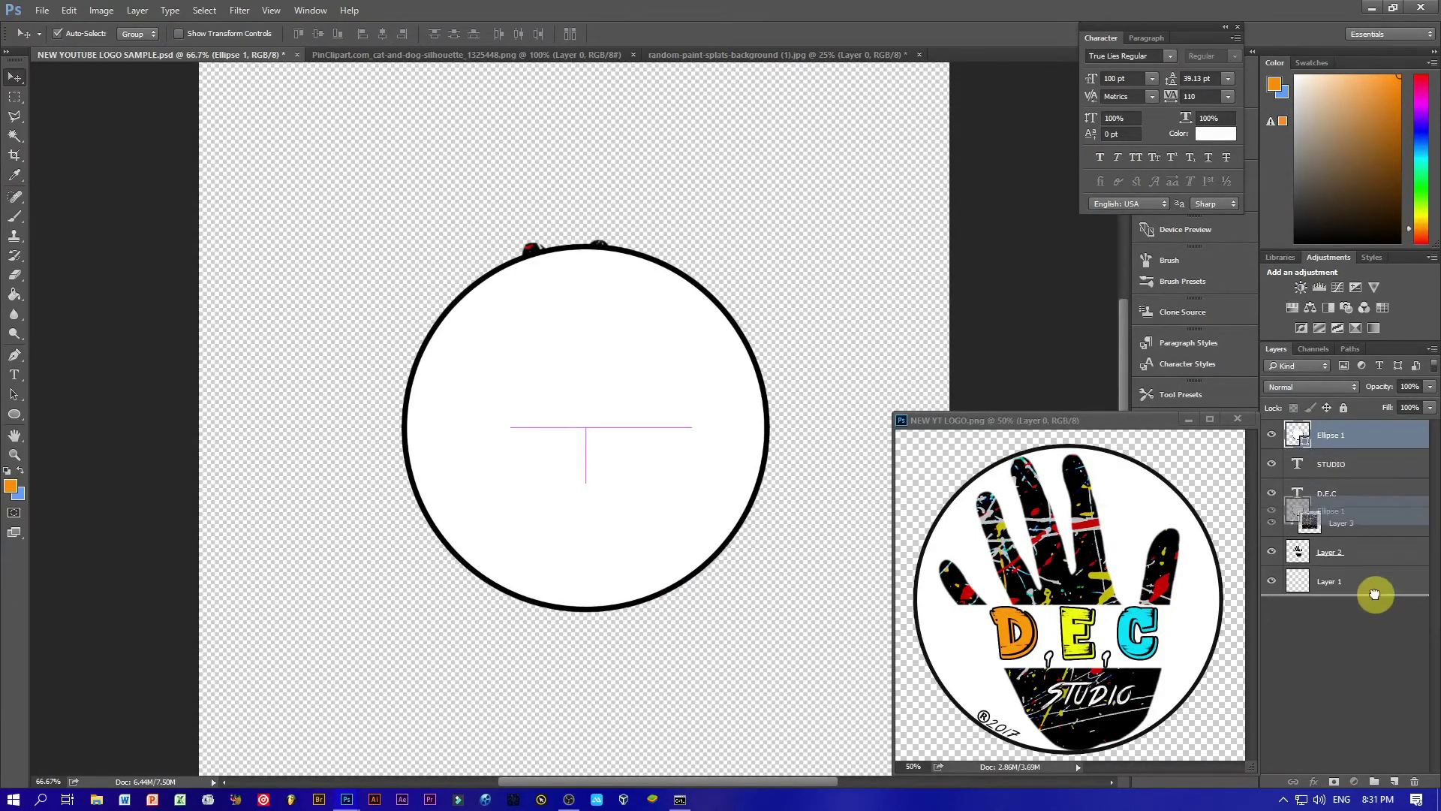
Step: Move Ellipse 1 beneath the logo layers and scale the logo to about 93% inside the ring
{"action": "mouse_move", "coordinate": [1371, 521]}
{"action": "left_mouse_down"}
{"action": "mouse_move", "coordinate": [1371, 589]}
{"action": "mouse_move", "coordinate": [1373, 551]}
{"action": "left_mouse_up"}
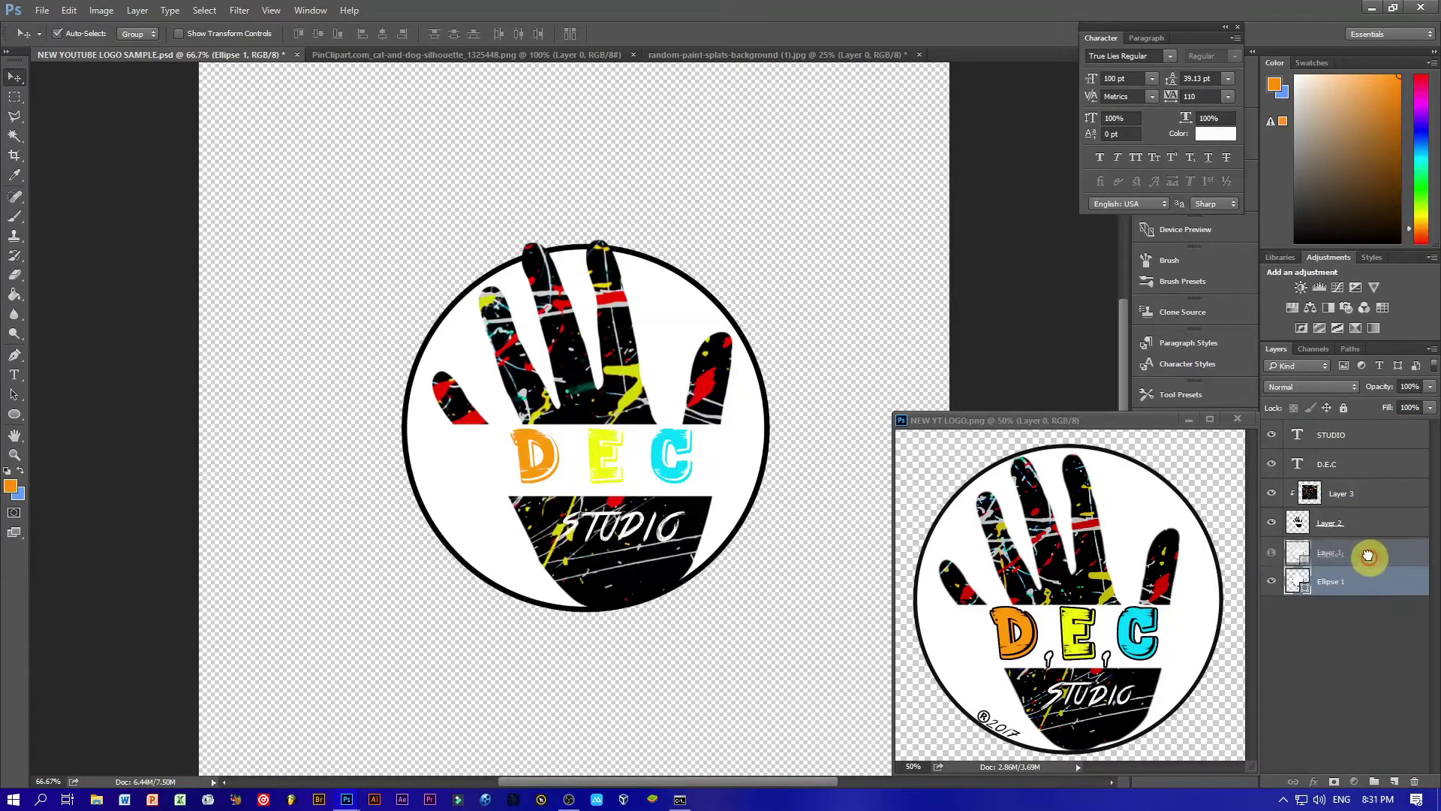
{"action": "left_click", "coordinate": [1371, 523]}
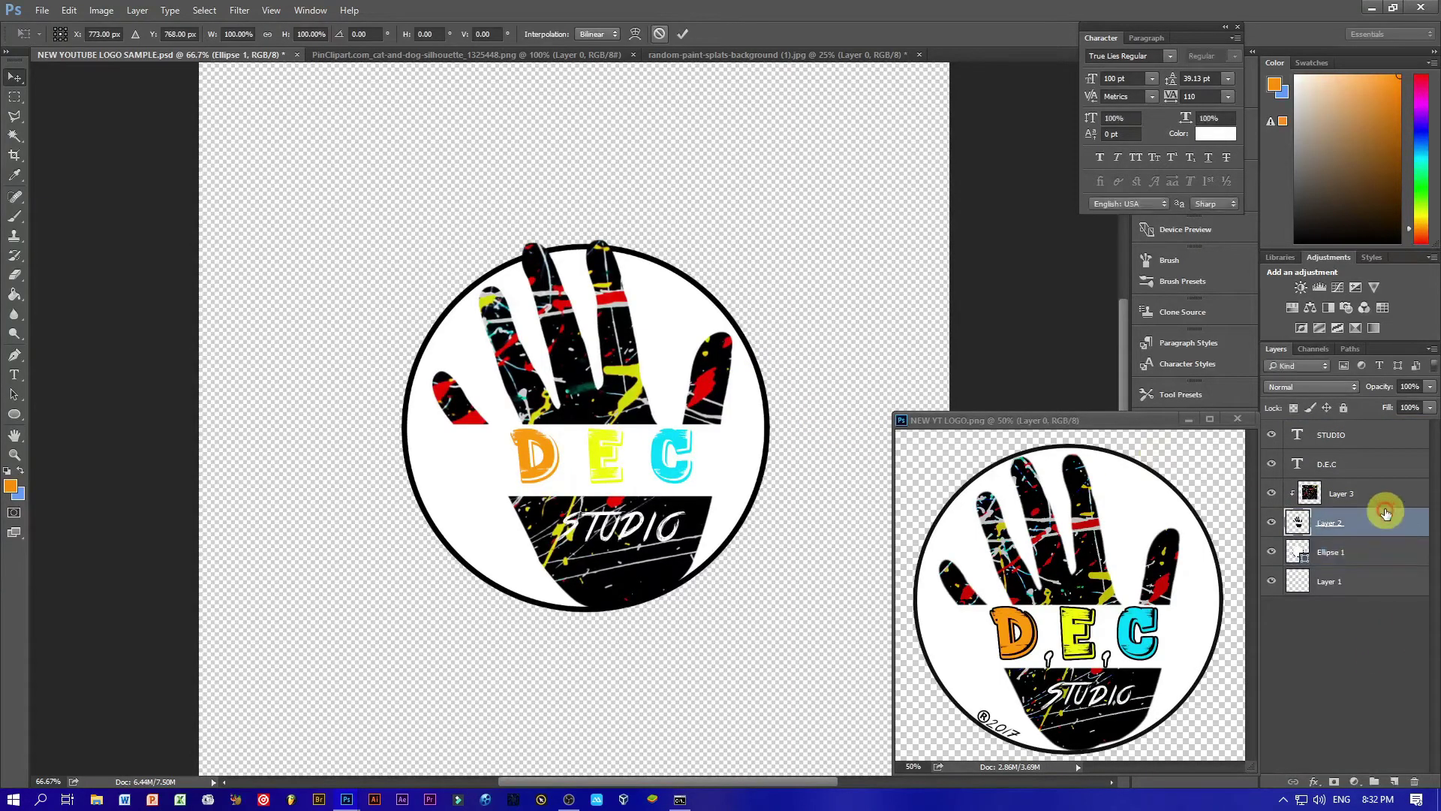
{"action": "left_click", "coordinate": [1371, 493], "text": "shift"}
{"action": "left_click", "coordinate": [1371, 449], "text": "shift"}
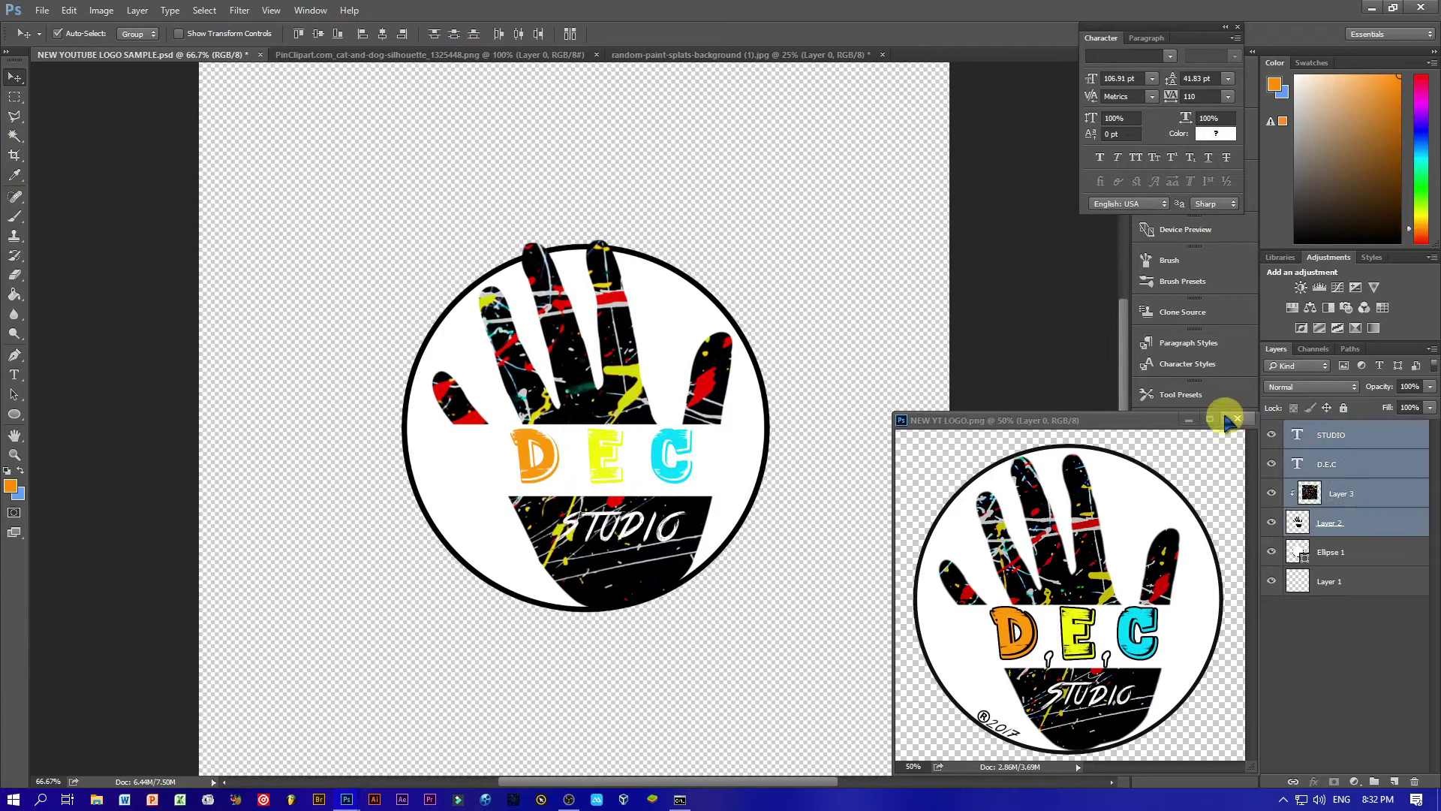
{"action": "key", "text": "ctrl+t"}
{"action": "left_click_drag", "start_coordinate": [843, 177], "coordinate": [752, 254]}
{"action": "left_click_drag", "start_coordinate": [680, 396], "coordinate": [700, 360]}
{"action": "left_click_drag", "start_coordinate": [781, 593], "coordinate": [804, 640]}
{"action": "left_click_drag", "start_coordinate": [337, 207], "coordinate": [331, 200]}
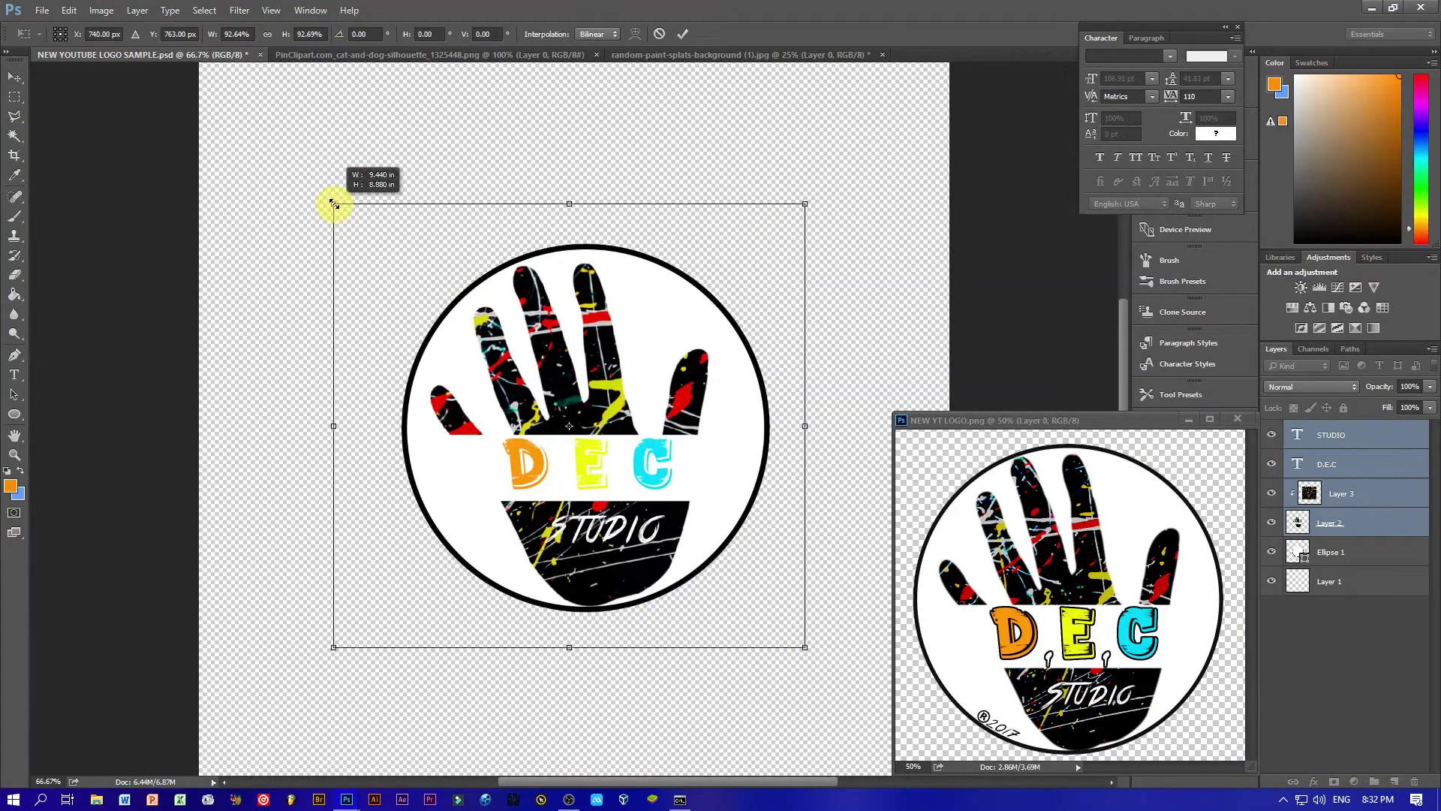
{"action": "key", "text": "Return"}
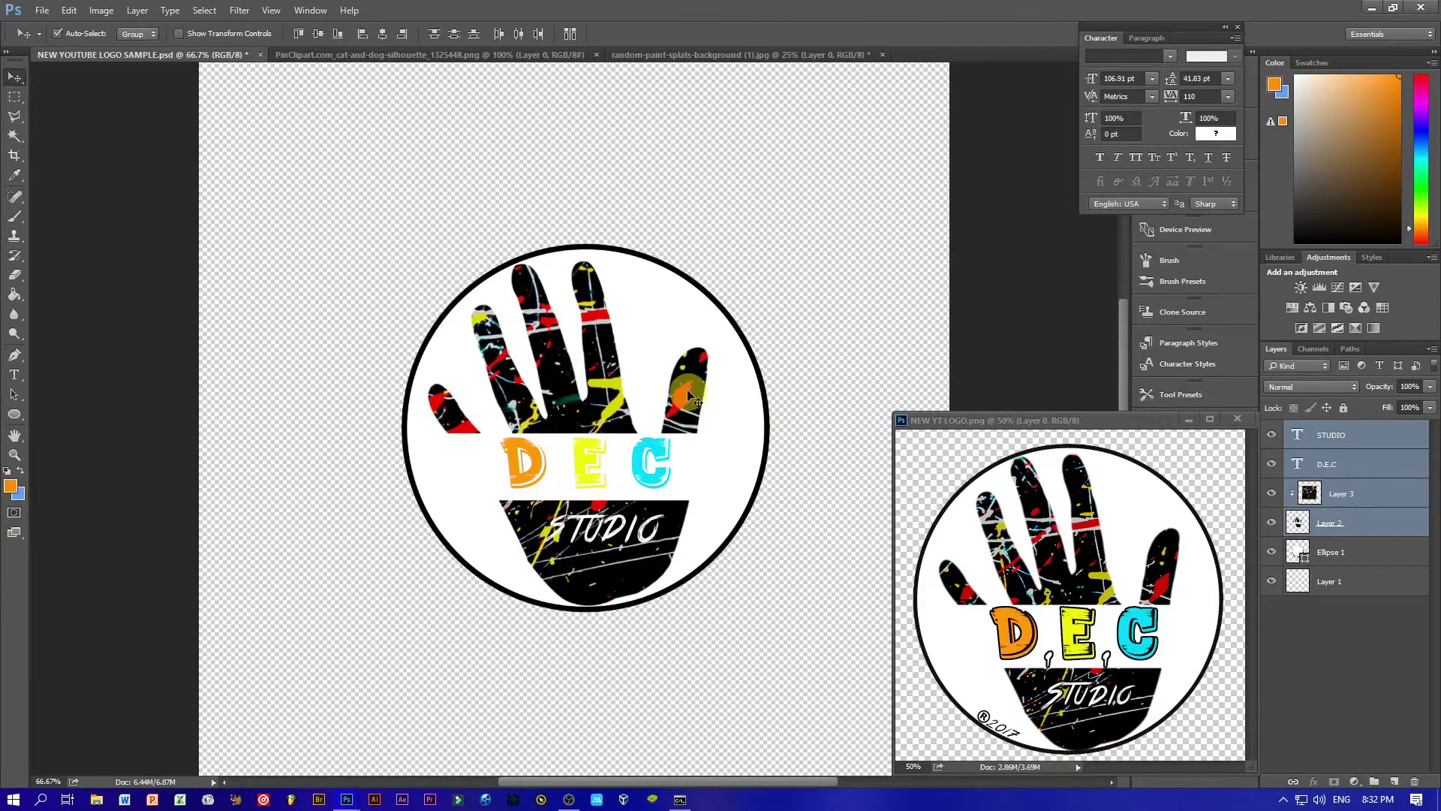
{"action": "left_click", "coordinate": [1401, 494]}
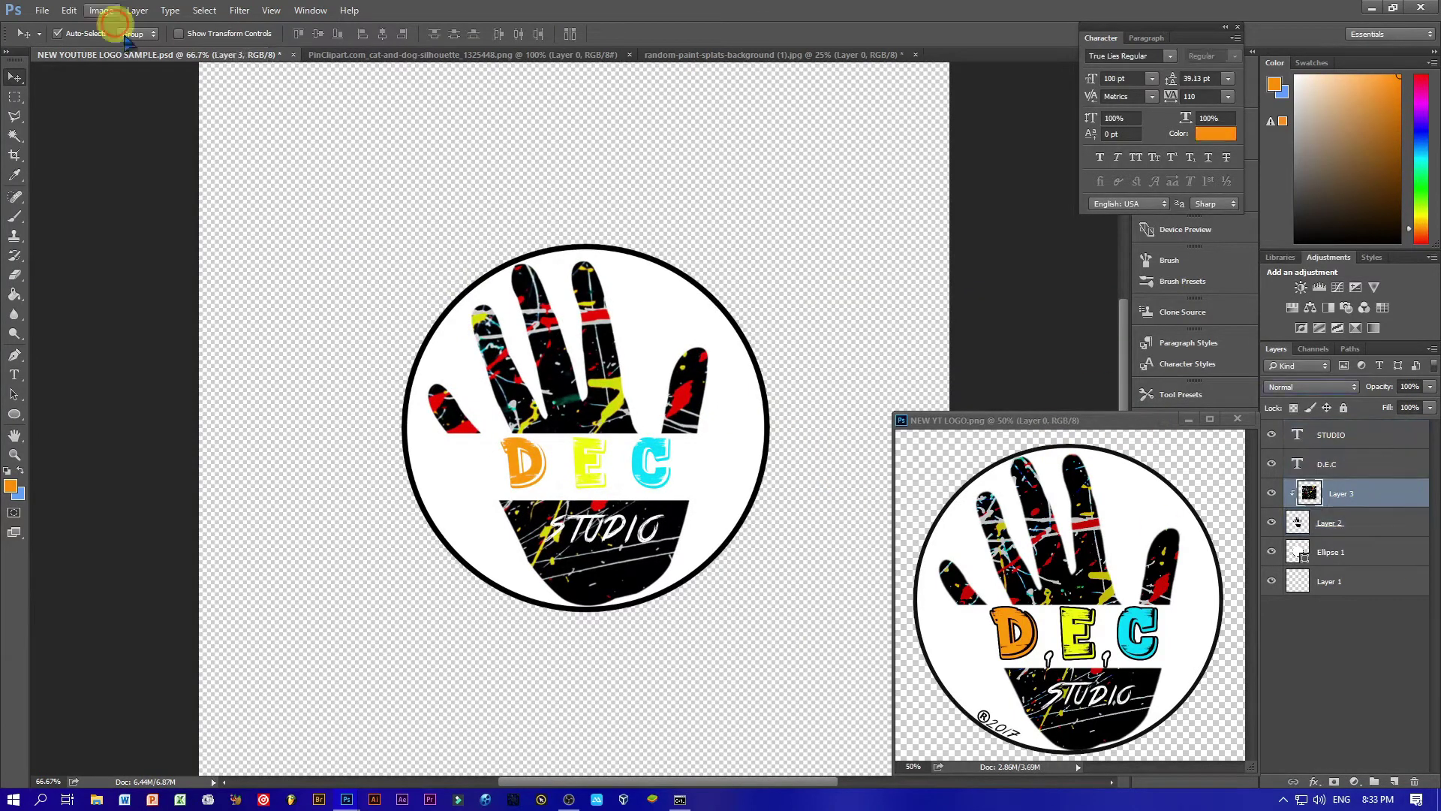
Step: Add a 5 px Outer Glow layer style to the D.E.C letters
{"action": "left_click", "coordinate": [111, 12]}
{"action": "left_click", "coordinate": [331, 111]}
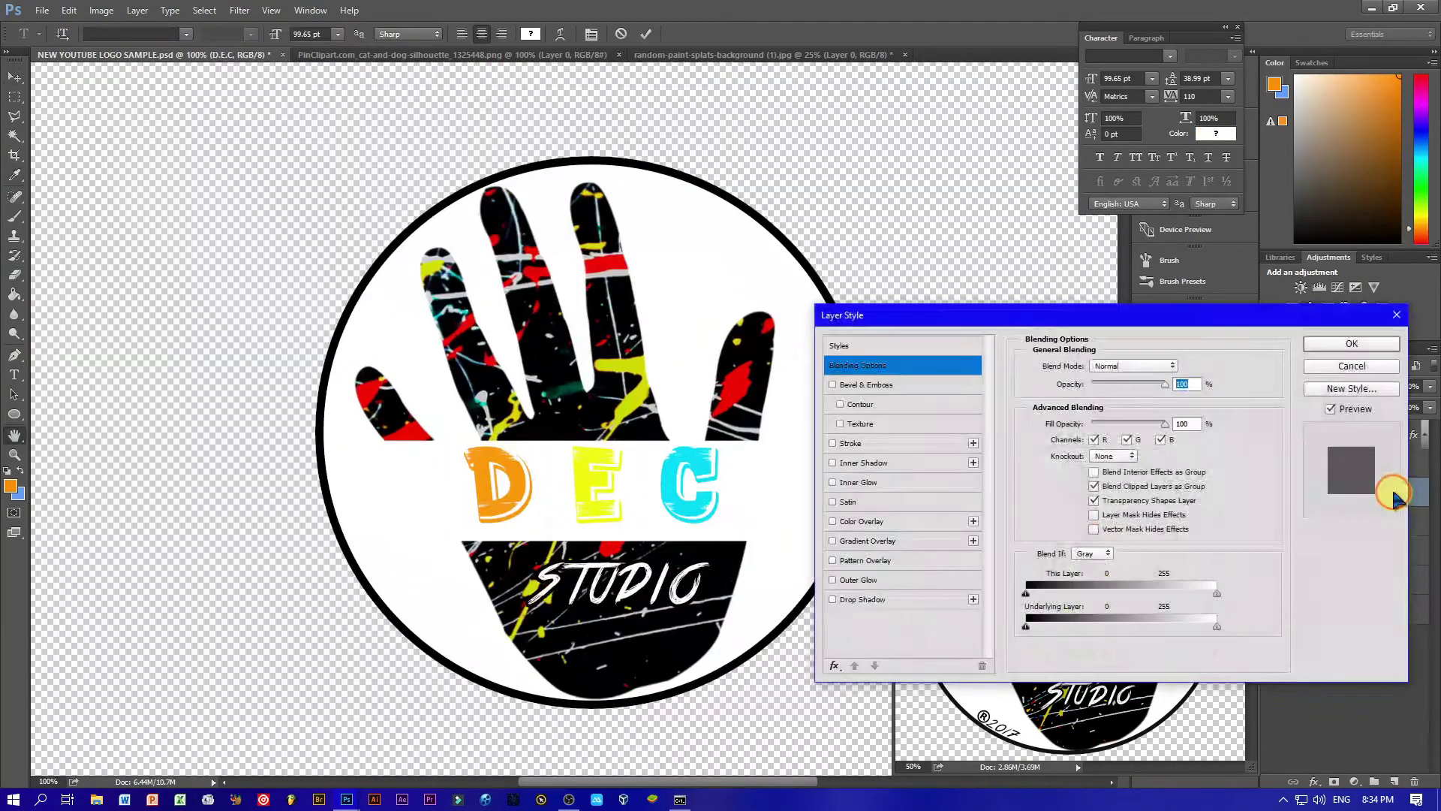
{"action": "left_click", "coordinate": [858, 580]}
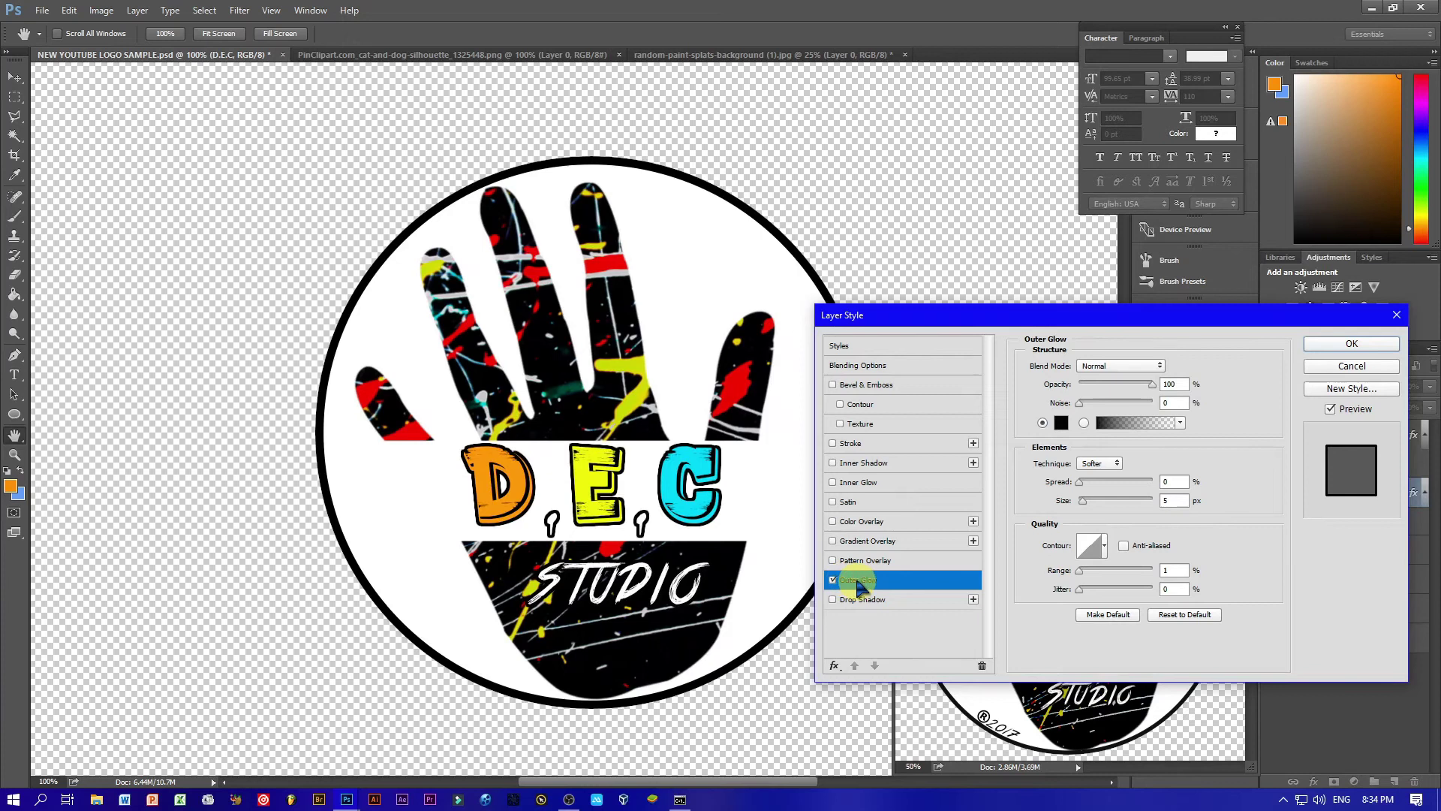
{"action": "left_click_drag", "start_coordinate": [1075, 502], "coordinate": [1106, 508]}
{"action": "left_click_drag", "start_coordinate": [1235, 321], "coordinate": [1196, 134]}
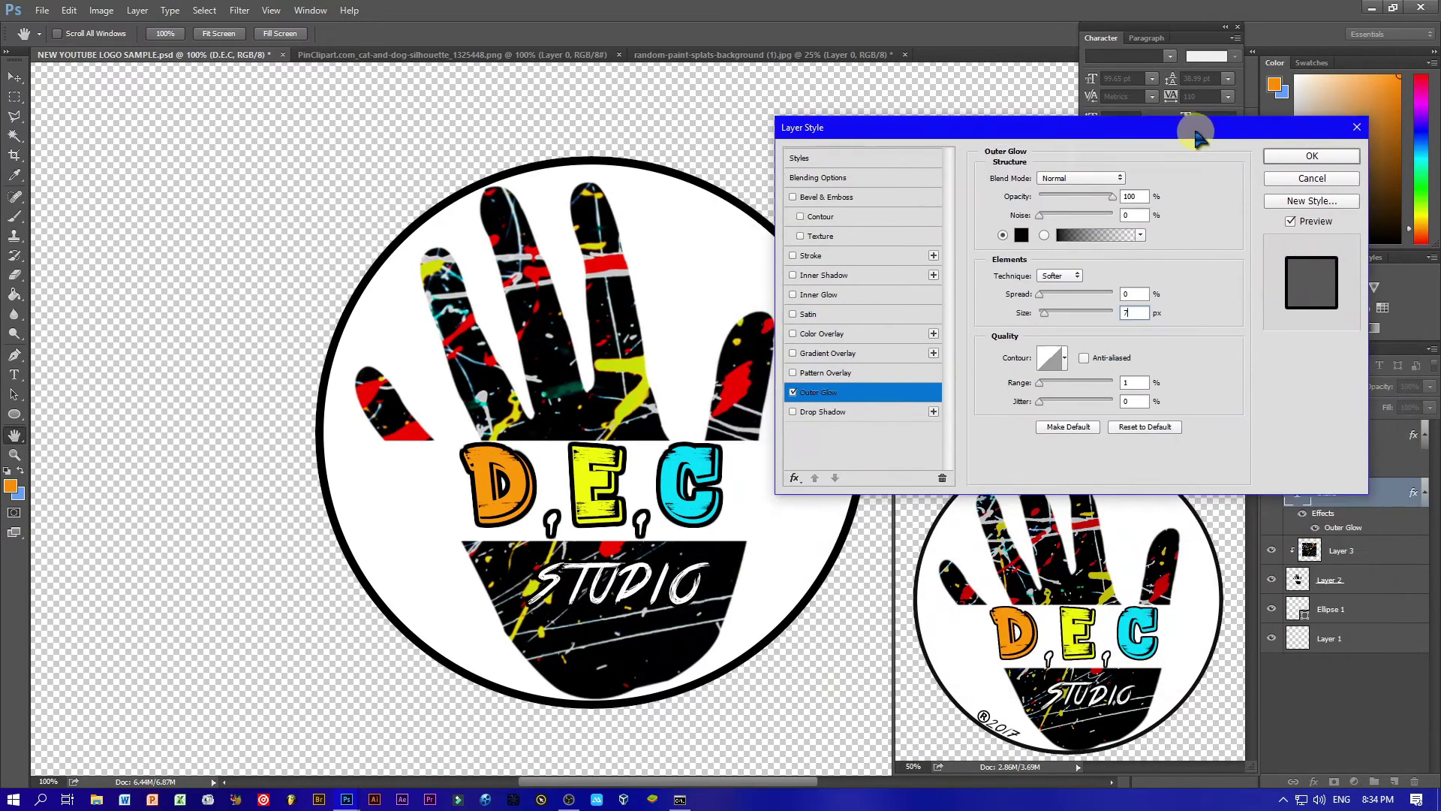
{"action": "type", "text": "5"}
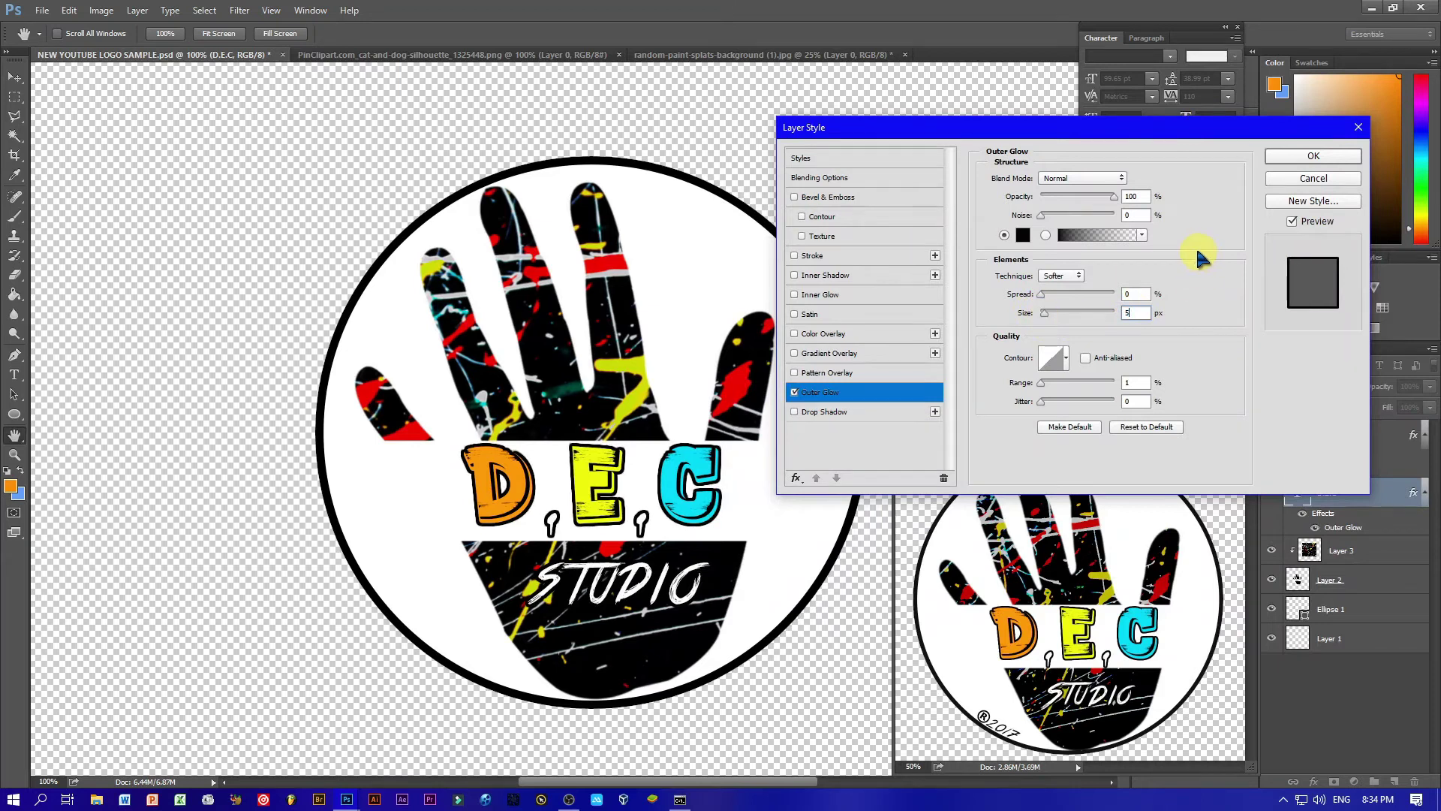
{"action": "left_click", "coordinate": [1313, 156]}
Step: Enlarge all the logo layers together to about 162%
{"action": "key", "text": "ctrl+minus"}
{"action": "key", "text": "ctrl+minus"}
{"action": "key", "text": "ctrl+minus"}
{"action": "key", "text": "v"}
{"action": "left_click_drag", "start_coordinate": [312, 344], "coordinate": [717, 589]}
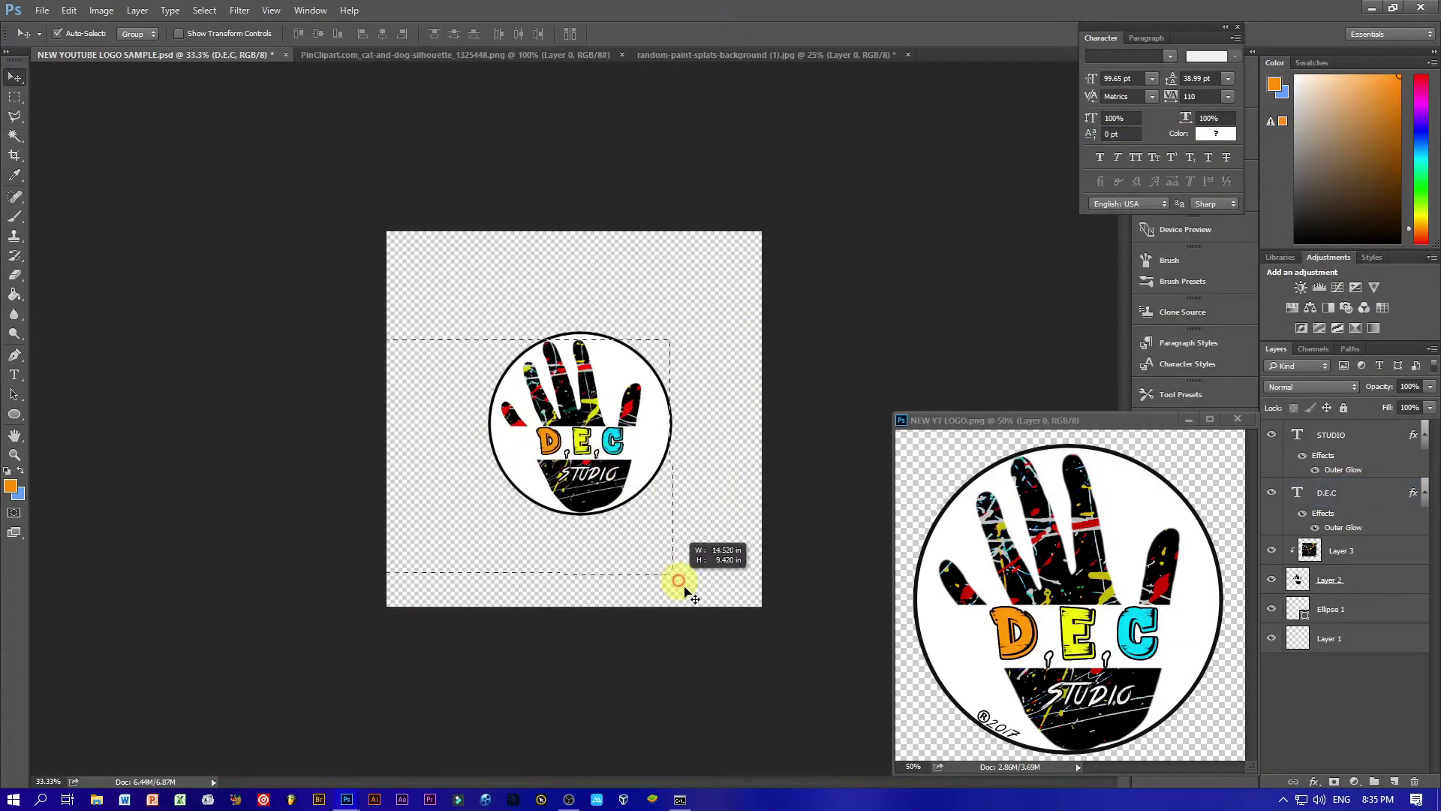
{"action": "key", "text": "ctrl+t"}
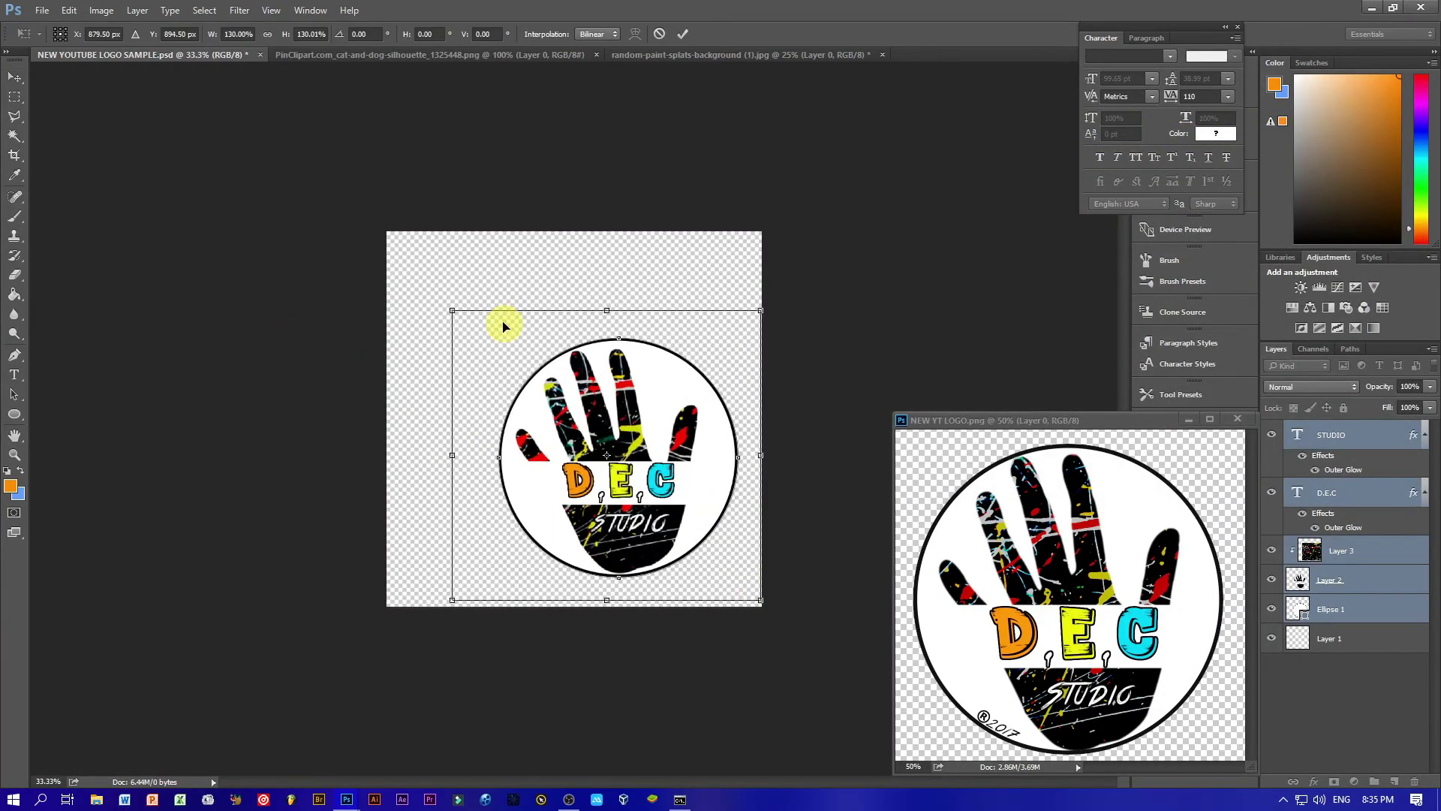
{"action": "left_click_drag", "start_coordinate": [461, 313], "coordinate": [374, 237]}
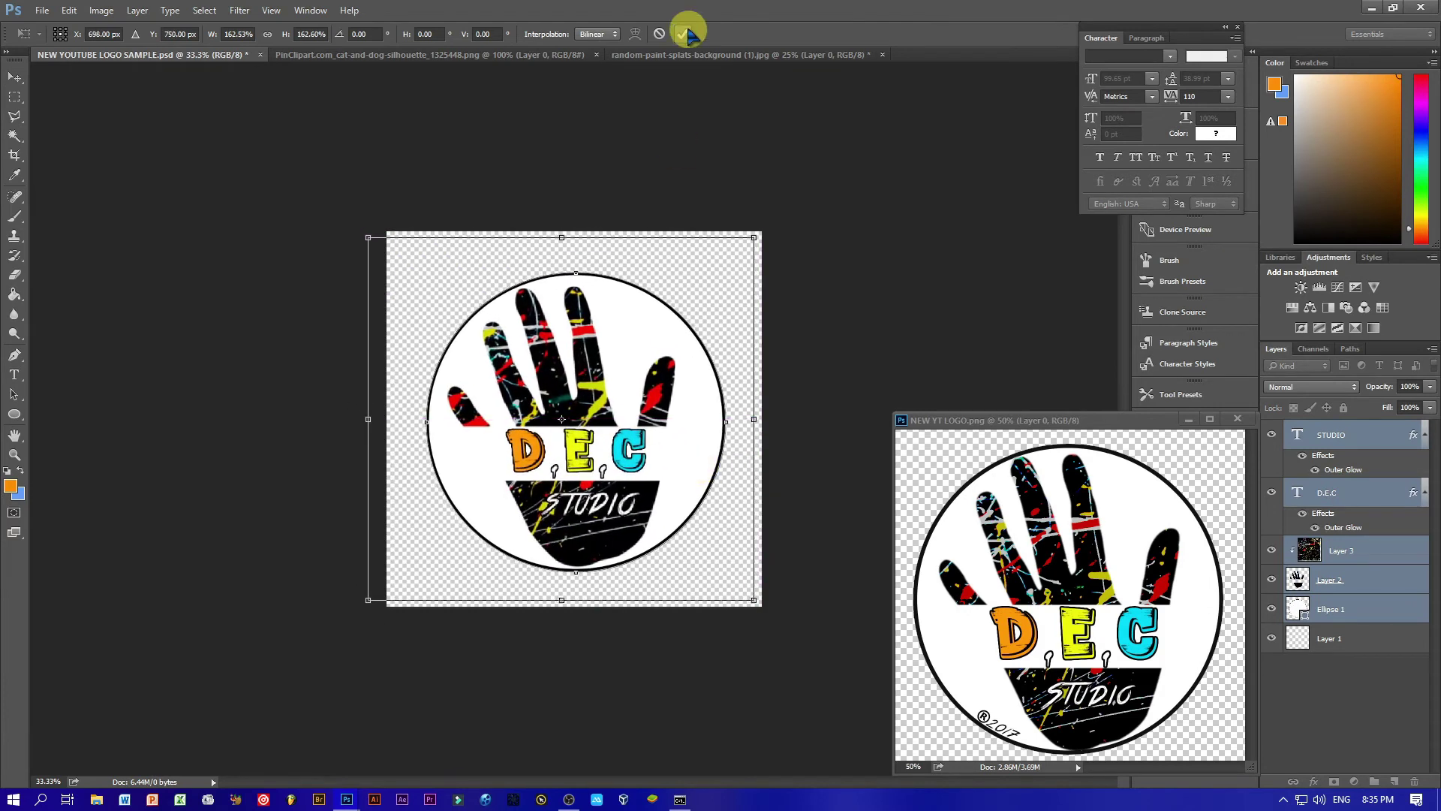
{"action": "left_click", "coordinate": [683, 34]}
Step: Type 2017 and set its text colour to black
{"action": "type", "text": "2017"}
{"action": "key", "text": "ctrl+a"}
{"action": "left_click", "coordinate": [531, 34]}
{"action": "left_click", "coordinate": [746, 177]}
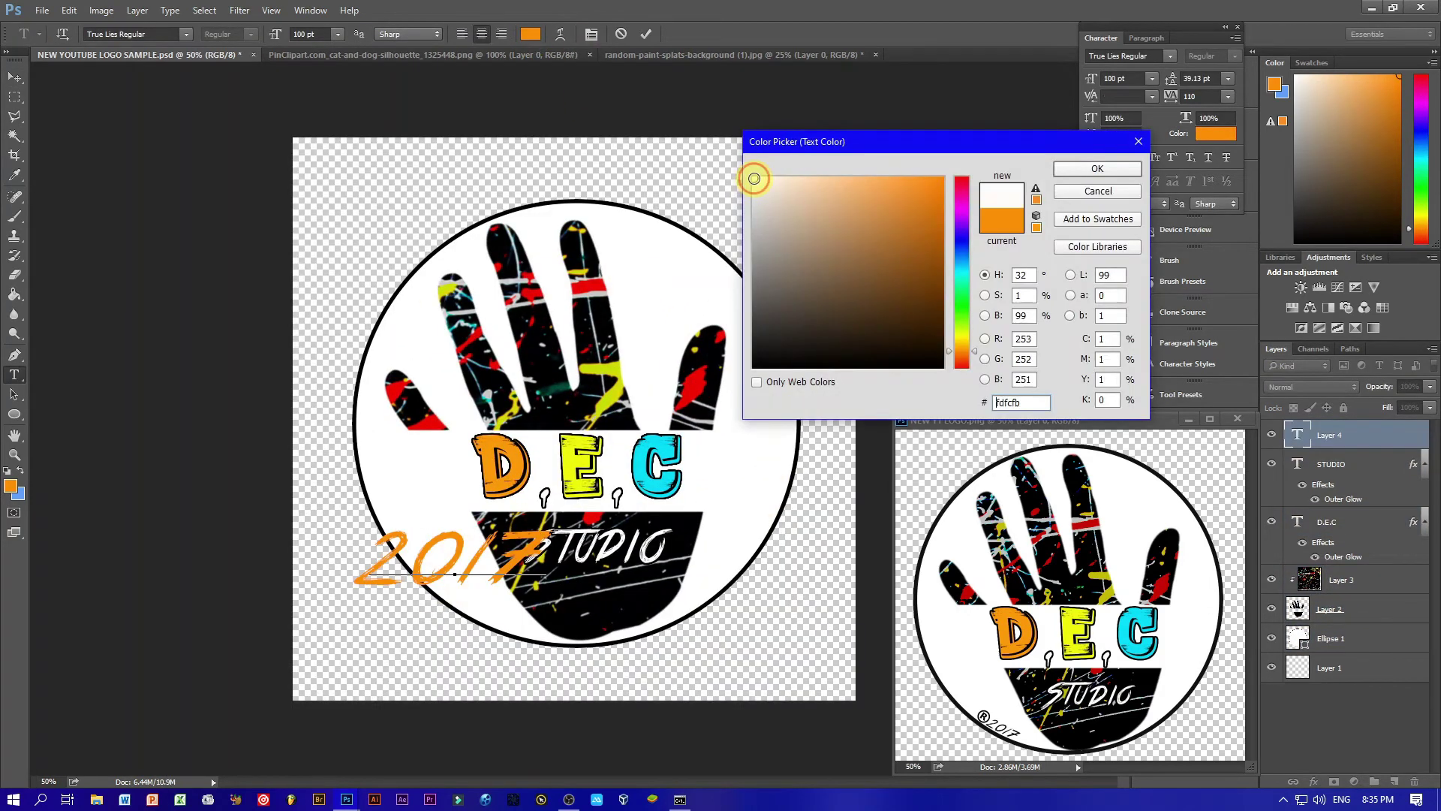
{"action": "key", "text": "Return"}
{"action": "left_click", "coordinate": [531, 34]}
{"action": "left_click", "coordinate": [751, 383]}
{"action": "left_click", "coordinate": [1094, 178]}
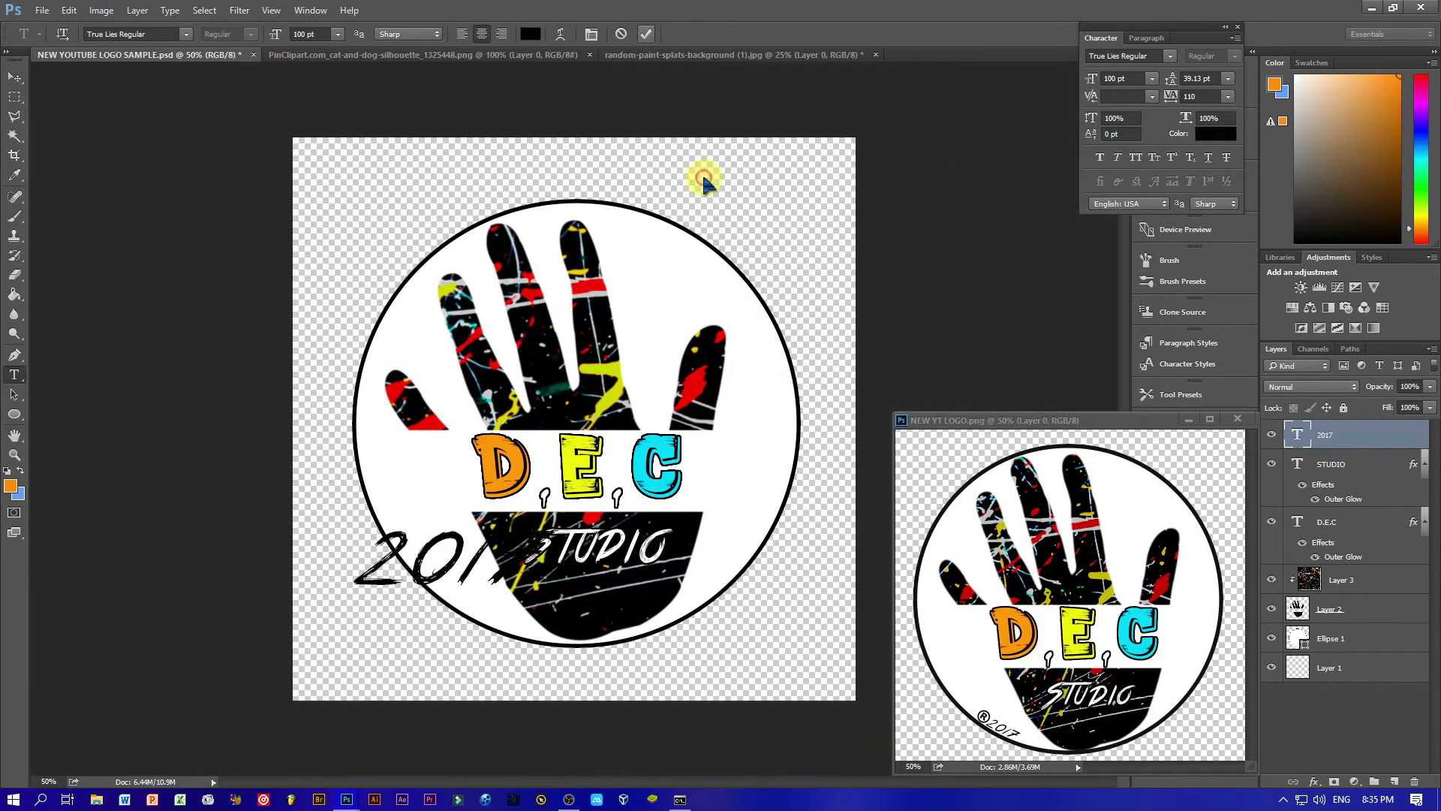
{"action": "key", "text": "ctrl+Return"}
Step: Shrink 2017 to about 25%, rotate it about 33°, and place it on the lower-left rim
{"action": "key", "text": "v"}
{"action": "key", "text": "ctrl+t"}
{"action": "mouse_move", "coordinate": [608, 563]}
{"action": "left_mouse_down"}
{"action": "mouse_move", "coordinate": [540, 552]}
{"action": "mouse_move", "coordinate": [488, 586]}
{"action": "mouse_move", "coordinate": [474, 547]}
{"action": "mouse_move", "coordinate": [431, 518]}
{"action": "mouse_move", "coordinate": [481, 571]}
{"action": "left_mouse_up"}
{"action": "key", "text": "ctrl+plus"}
{"action": "key", "text": "ctrl+plus"}
{"action": "key", "text": "ctrl+plus"}
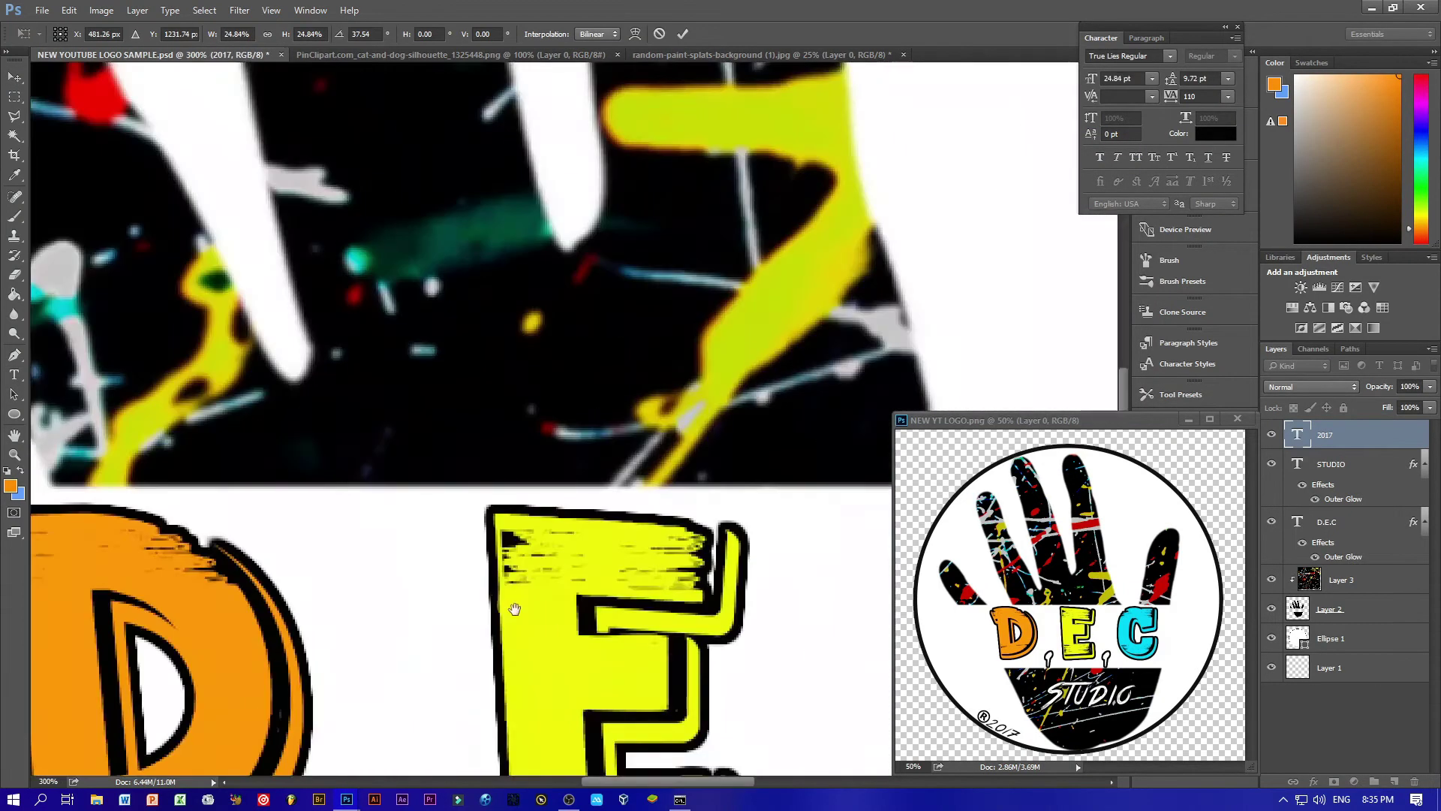
{"action": "left_click_drag", "start_coordinate": [747, 412], "coordinate": [737, 401]}
{"action": "left_click_drag", "start_coordinate": [659, 539], "coordinate": [589, 540]}
{"action": "key", "text": "ctrl+minus"}
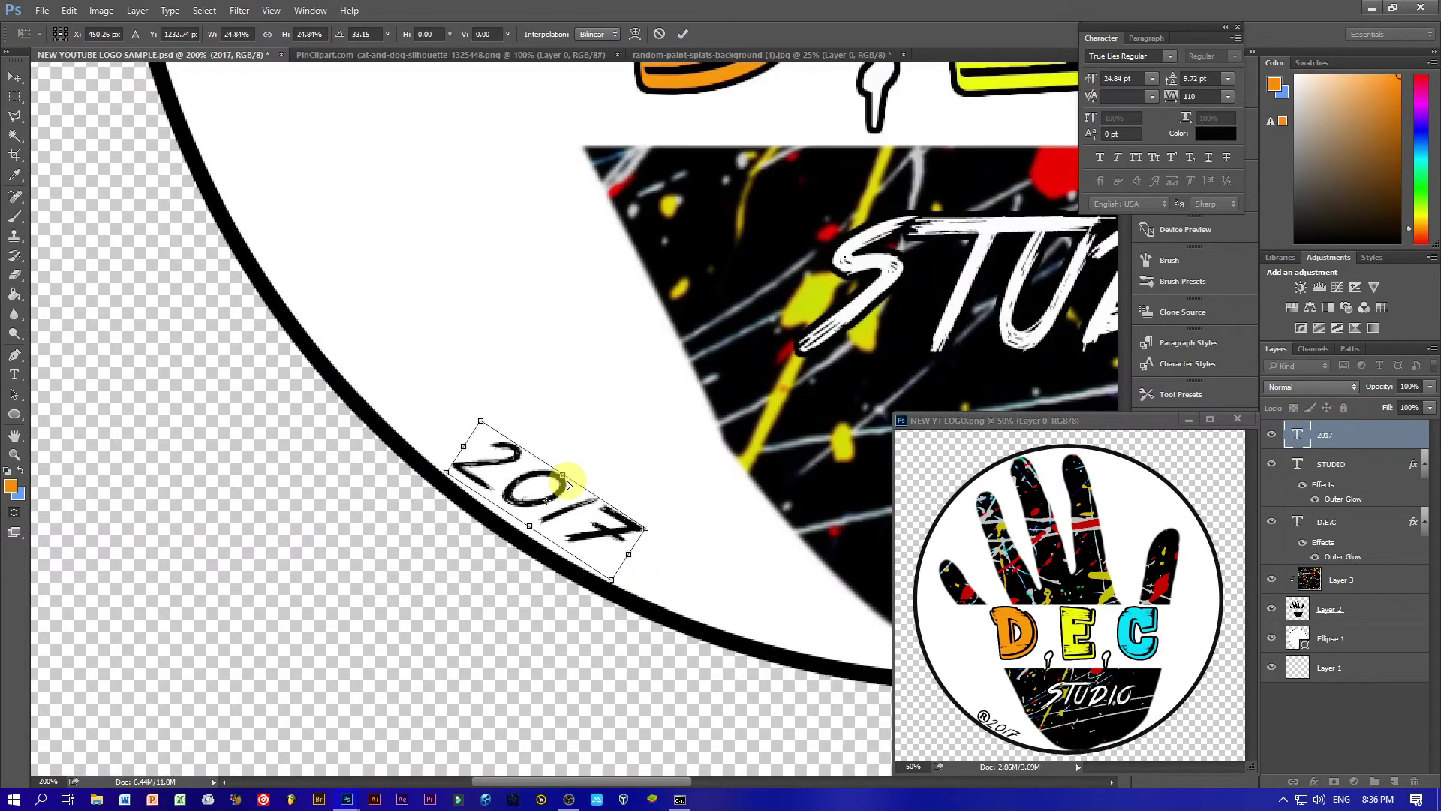
{"action": "key", "text": "ctrl+minus"}
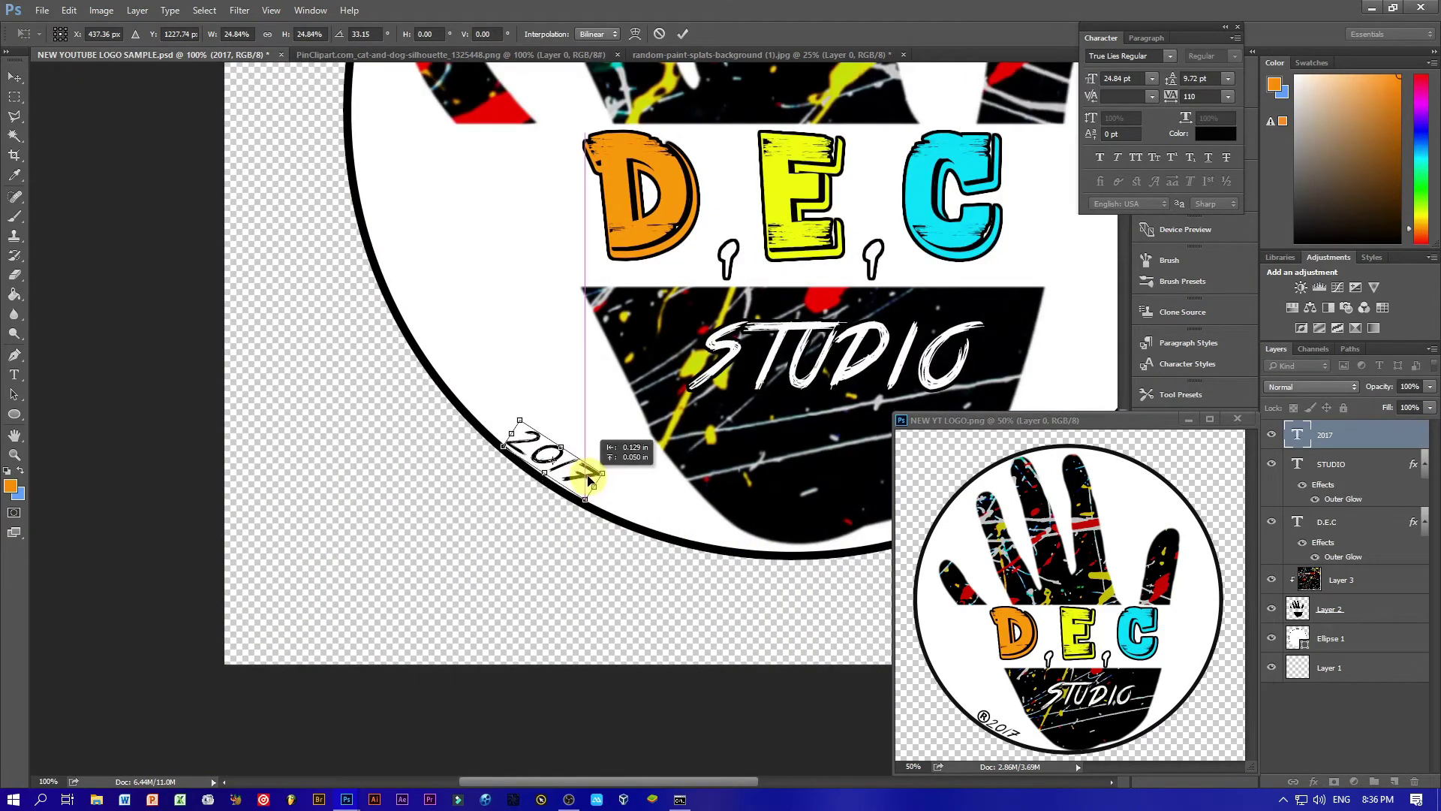
{"action": "mouse_move", "coordinate": [591, 486]}
{"action": "left_mouse_down"}
{"action": "mouse_move", "coordinate": [593, 442]}
{"action": "mouse_move", "coordinate": [574, 447]}
{"action": "left_mouse_up"}
{"action": "key", "text": "Return"}
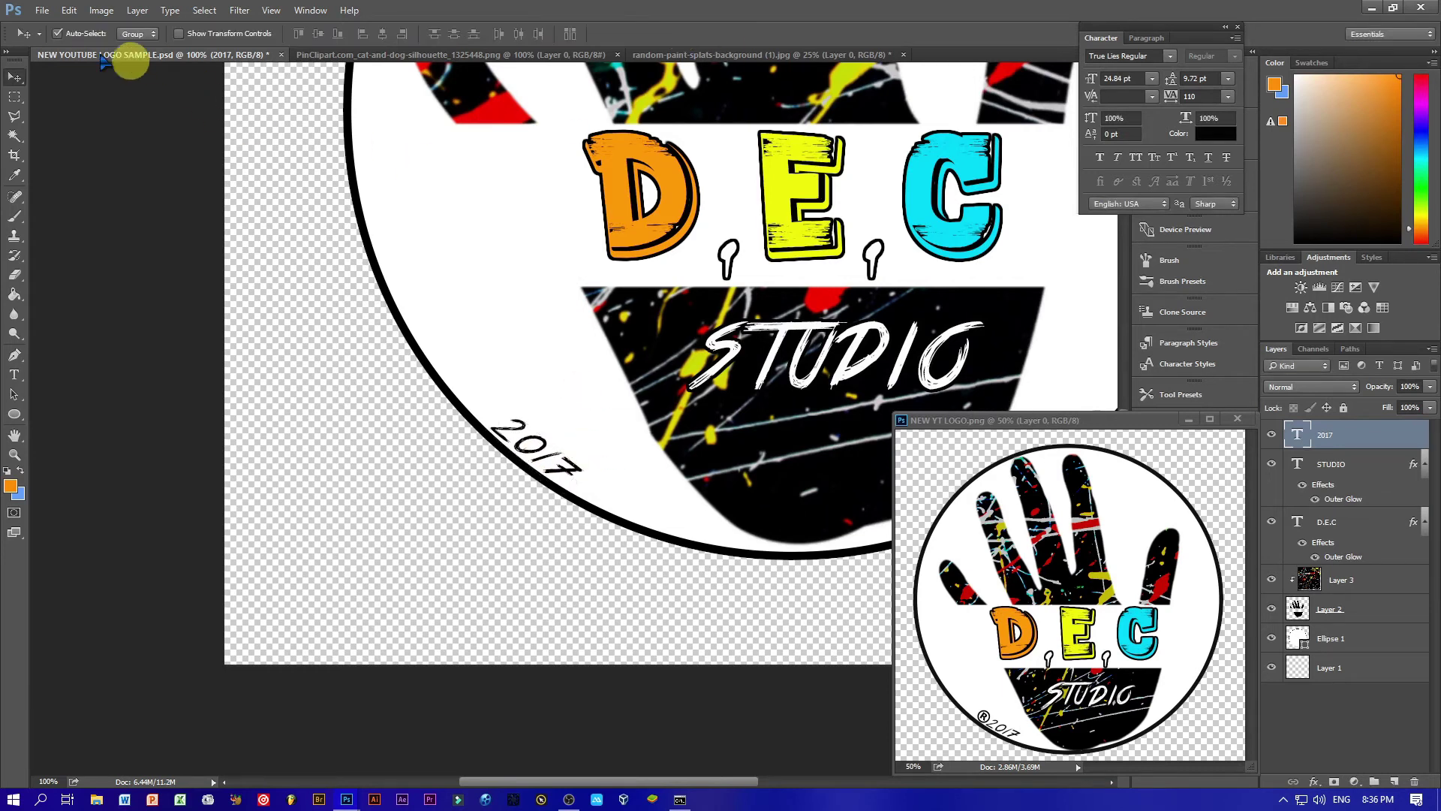
Step: Open the FormatFactorydownload ® symbol image
{"action": "left_click", "coordinate": [43, 10]}
{"action": "left_click", "coordinate": [60, 38]}
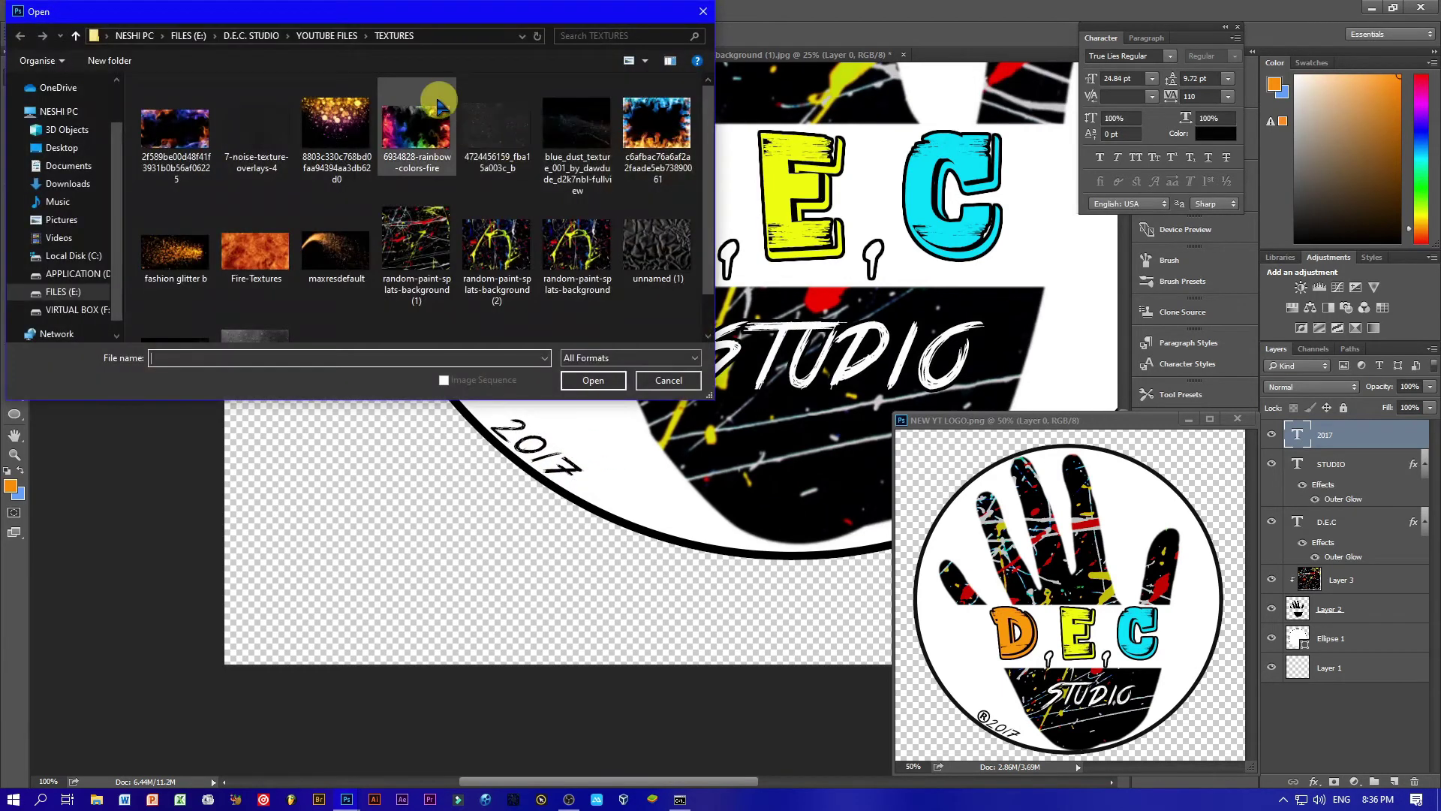
{"action": "left_click", "coordinate": [232, 172]}
{"action": "left_click", "coordinate": [599, 383]}
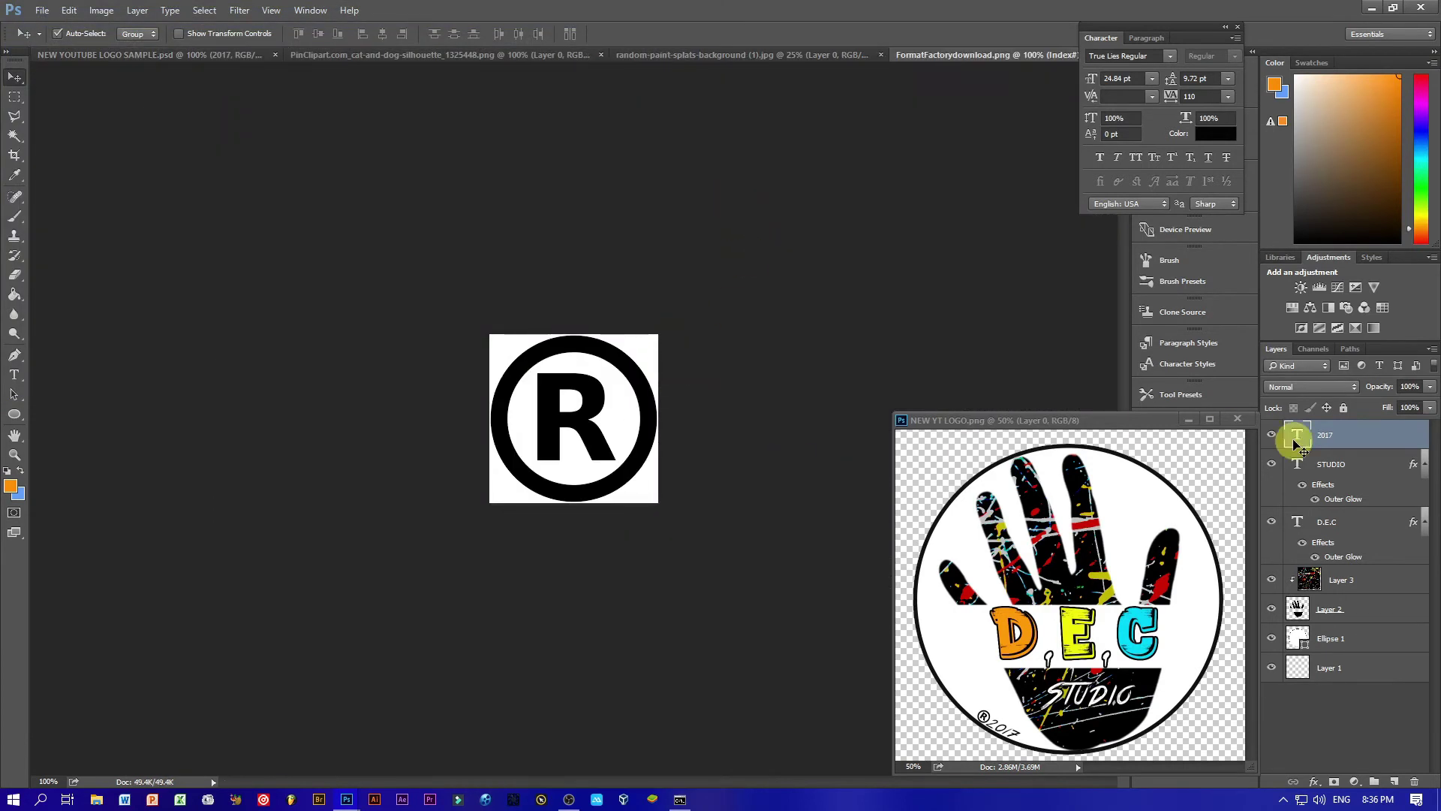
Step: Marquee-select the ® symbol and drag it into the logo document
{"action": "key", "text": "m"}
{"action": "left_click_drag", "start_coordinate": [489, 334], "coordinate": [659, 502]}
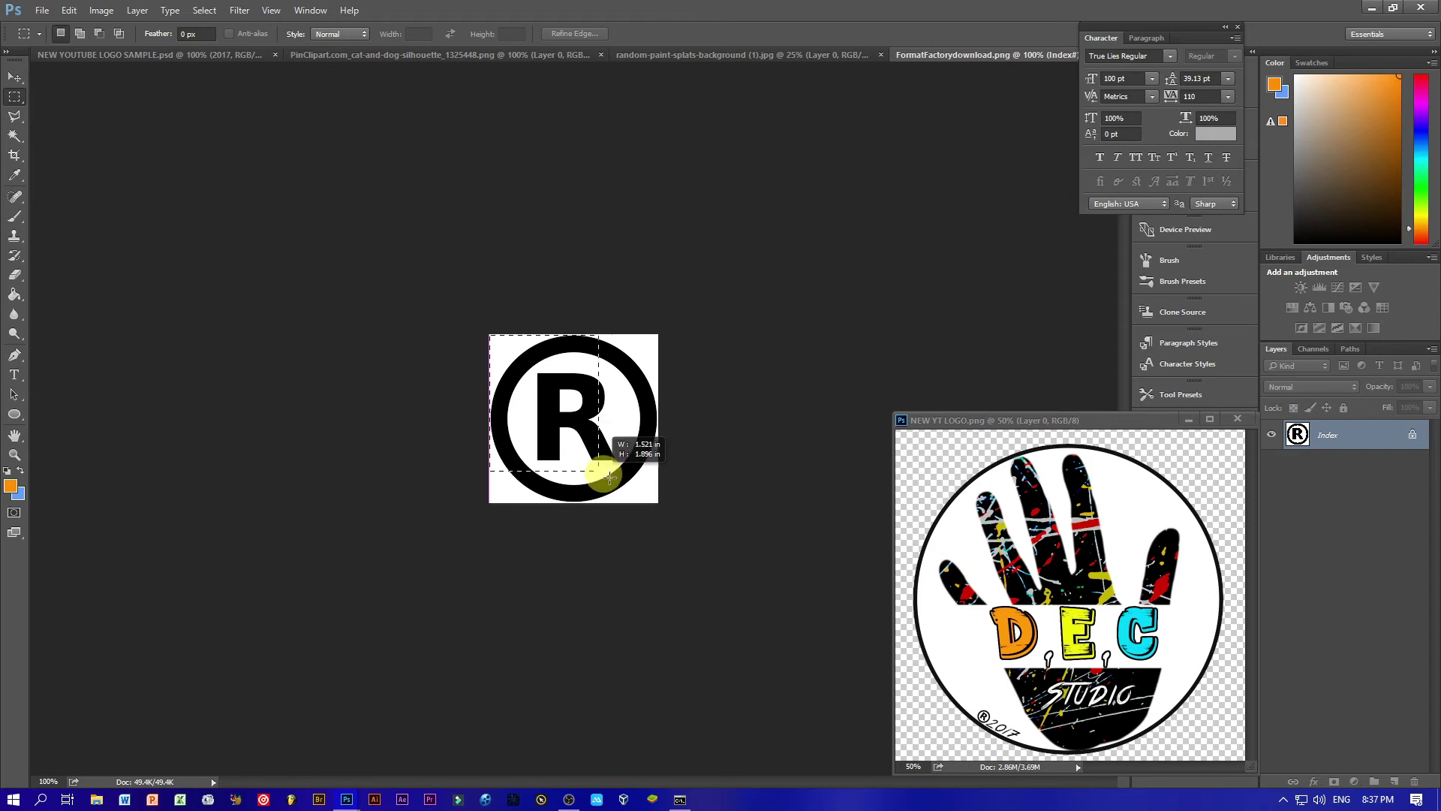
{"action": "left_click_drag", "start_coordinate": [589, 413], "coordinate": [634, 449]}
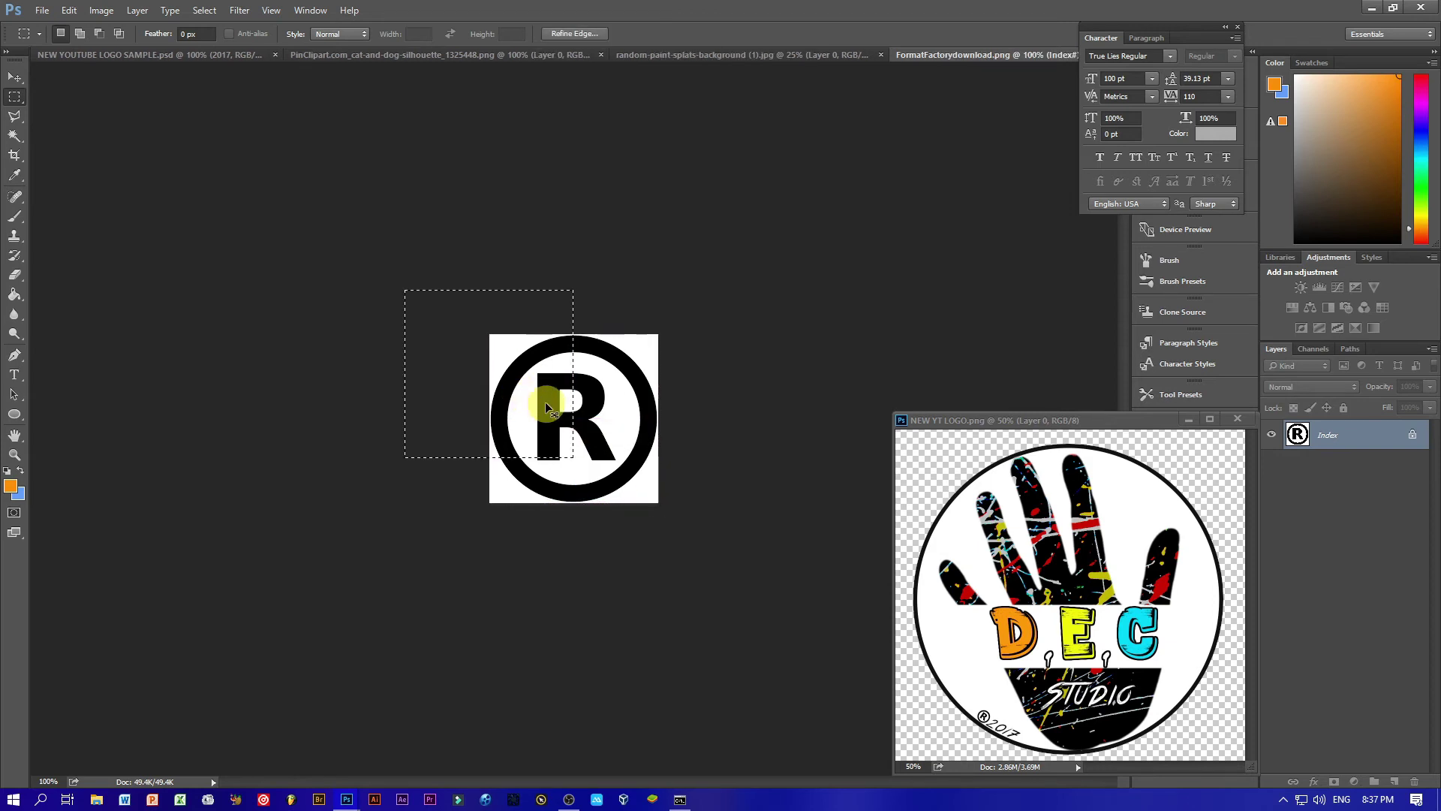
{"action": "left_click_drag", "start_coordinate": [596, 403], "coordinate": [512, 290]}
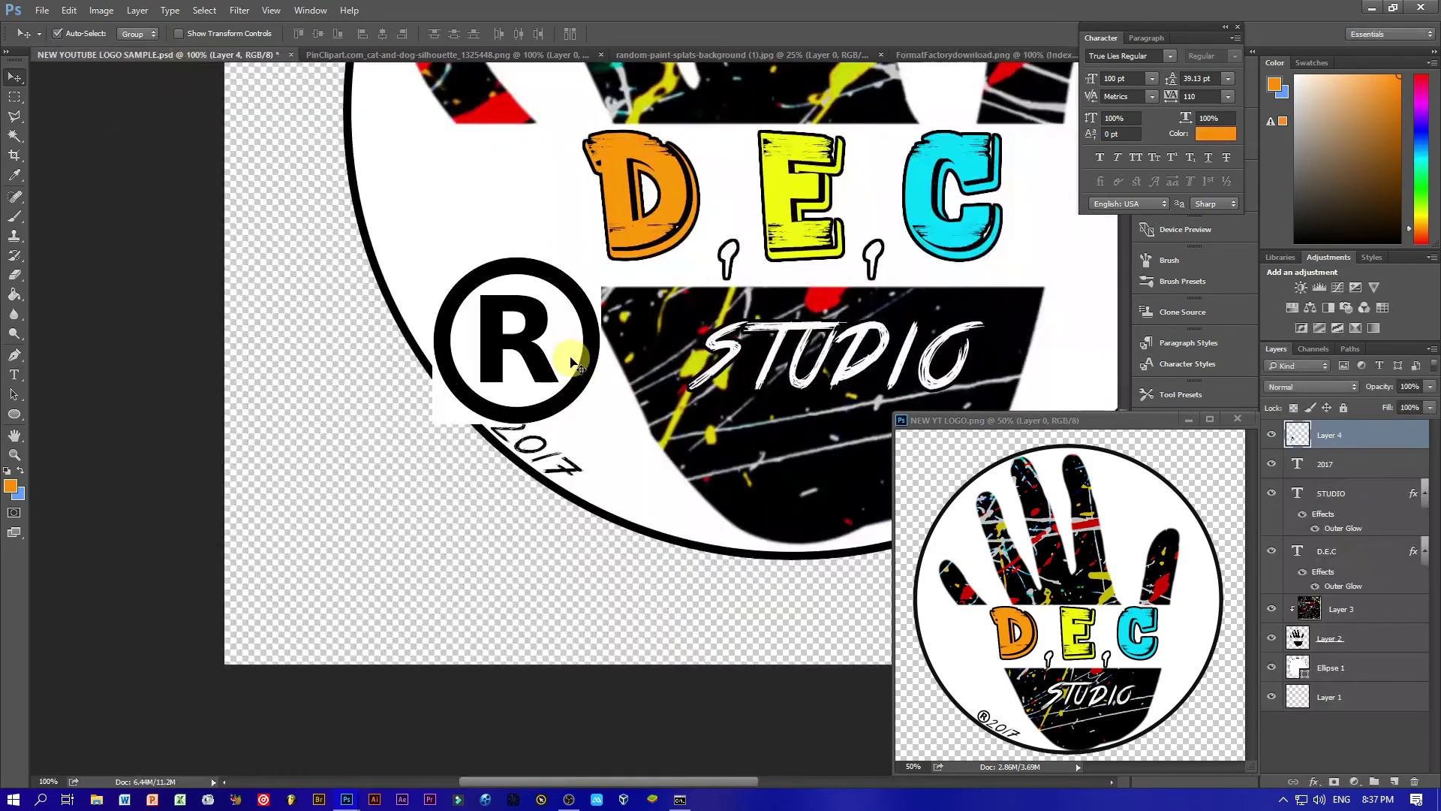
Step: Shrink the ® to about 44% and place it just before 2017 on the rim
{"action": "key", "text": "ctrl+t"}
{"action": "mouse_move", "coordinate": [598, 197]}
{"action": "left_mouse_down"}
{"action": "mouse_move", "coordinate": [638, 310]}
{"action": "mouse_move", "coordinate": [492, 323]}
{"action": "mouse_move", "coordinate": [510, 379]}
{"action": "left_mouse_up"}
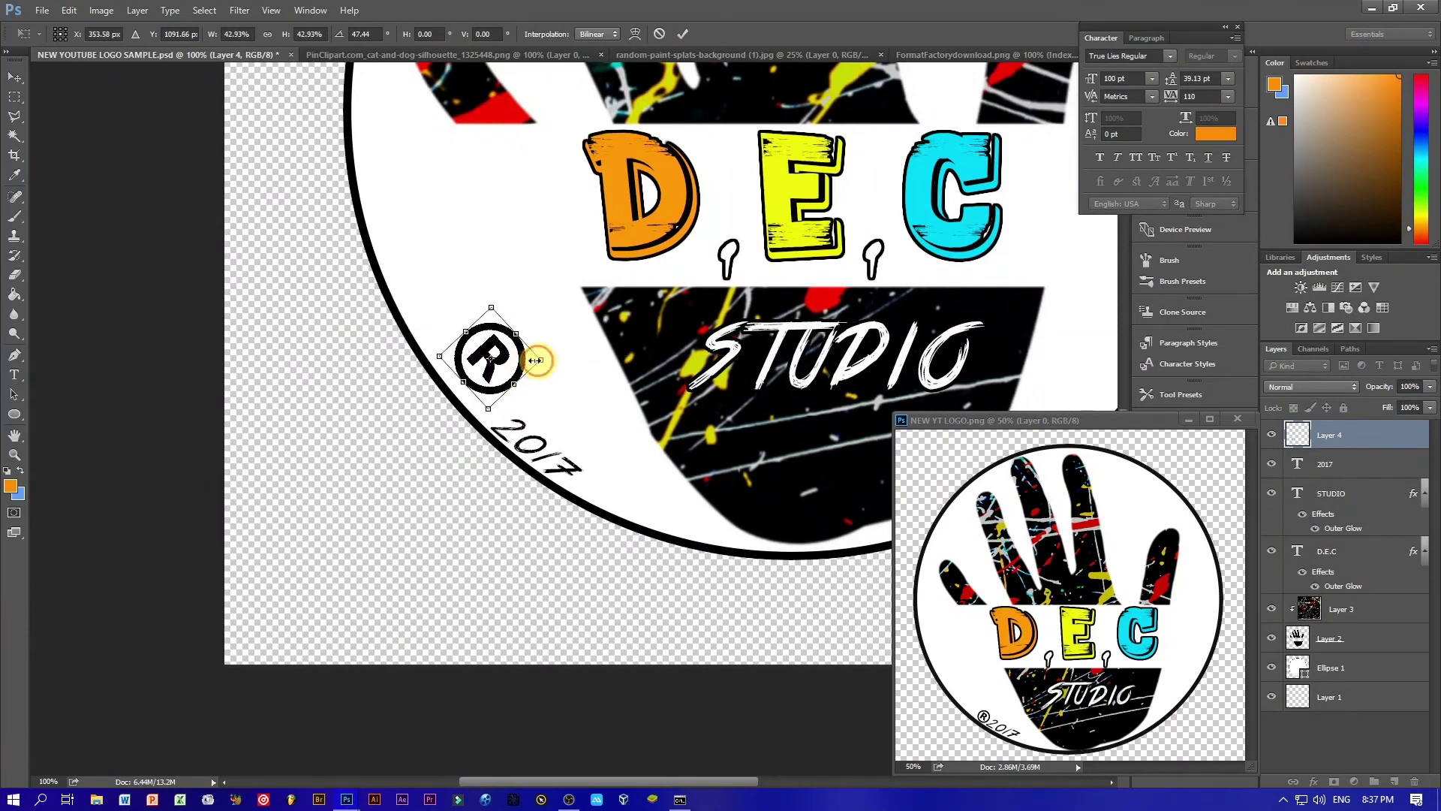
{"action": "key", "text": "Escape"}
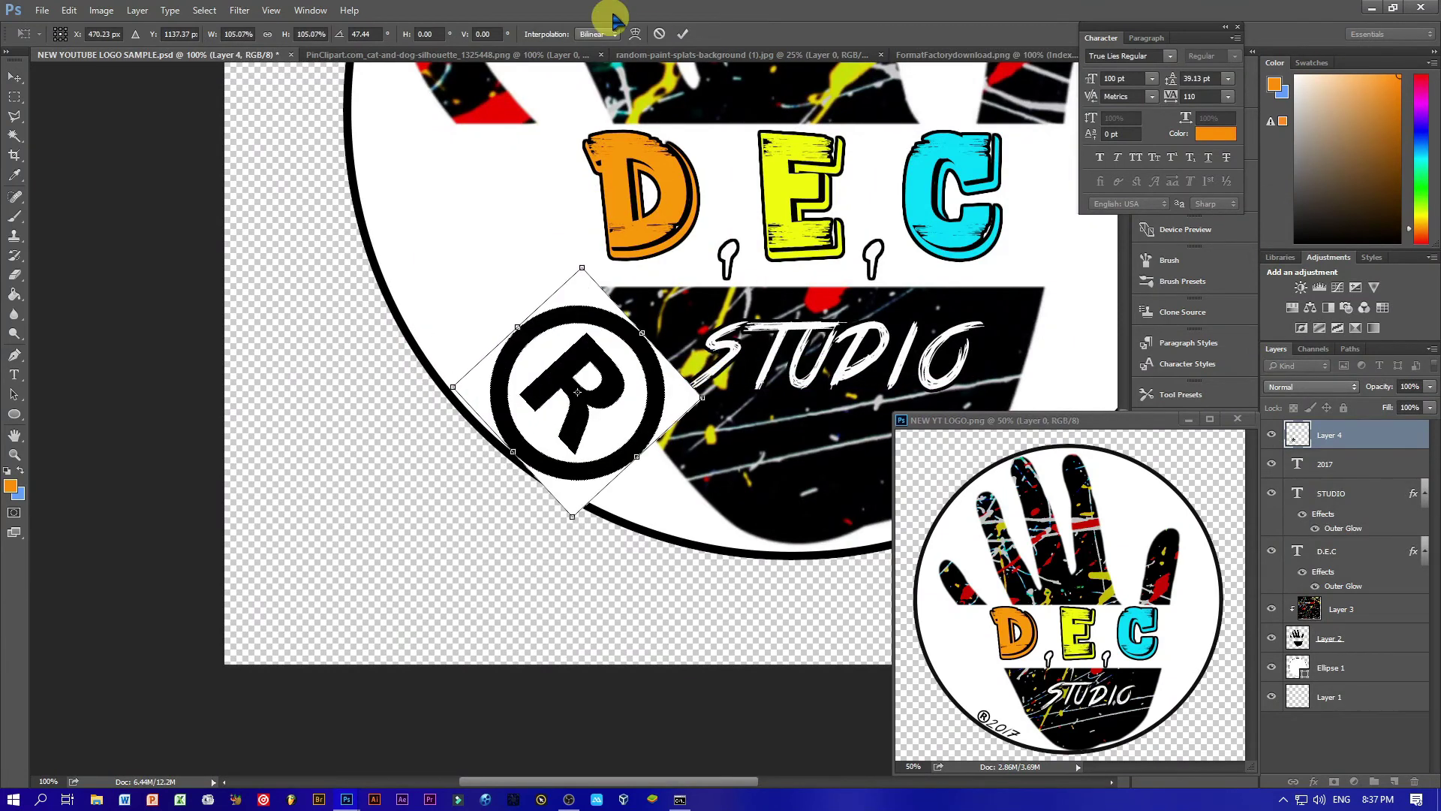
{"action": "left_click", "coordinate": [14, 138]}
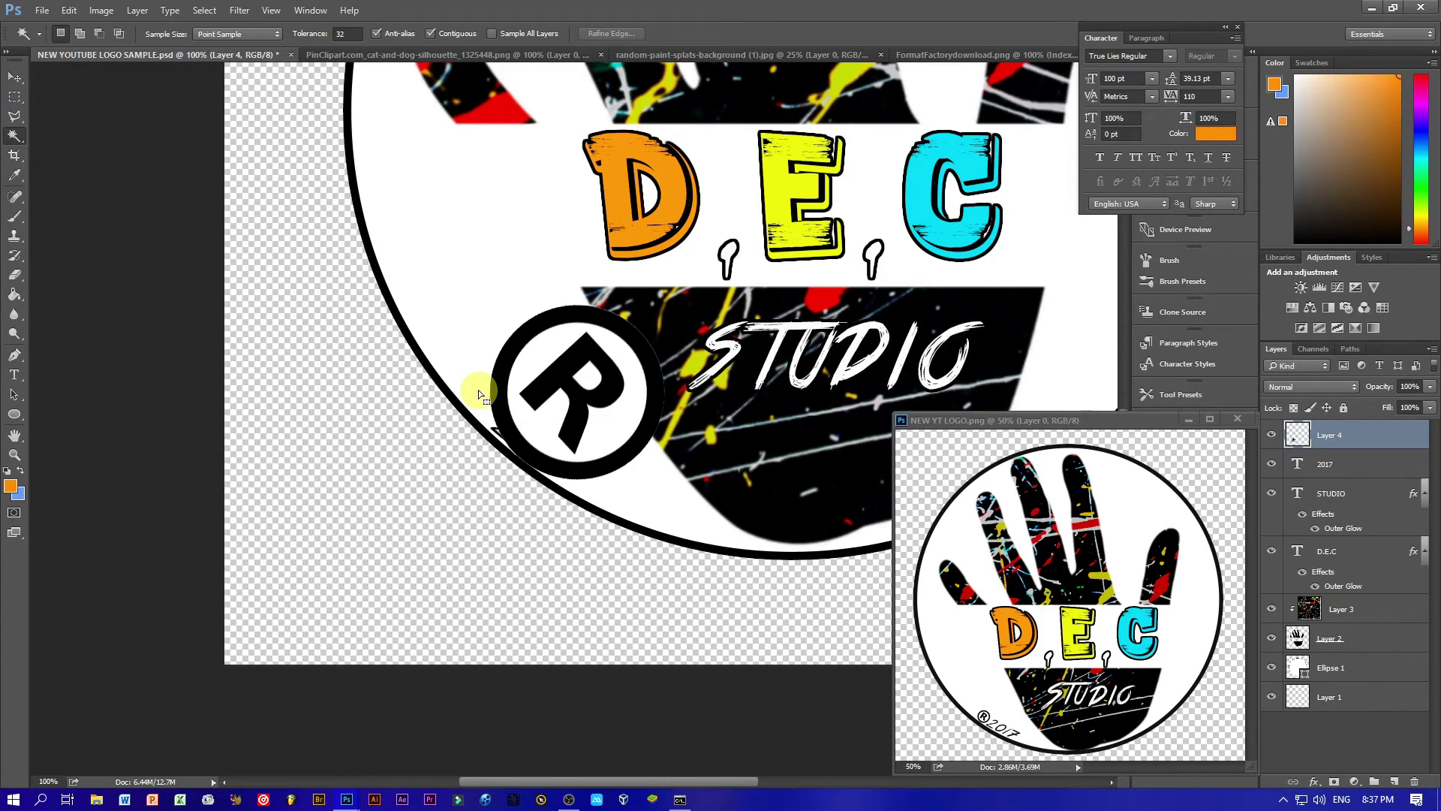
{"action": "key", "text": "v"}
{"action": "left_click_drag", "start_coordinate": [682, 396], "coordinate": [612, 327]}
{"action": "key", "text": "ctrl+t"}
{"action": "mouse_move", "coordinate": [618, 421]}
{"action": "left_mouse_down"}
{"action": "mouse_move", "coordinate": [496, 409]}
{"action": "mouse_move", "coordinate": [506, 375]}
{"action": "left_mouse_up"}
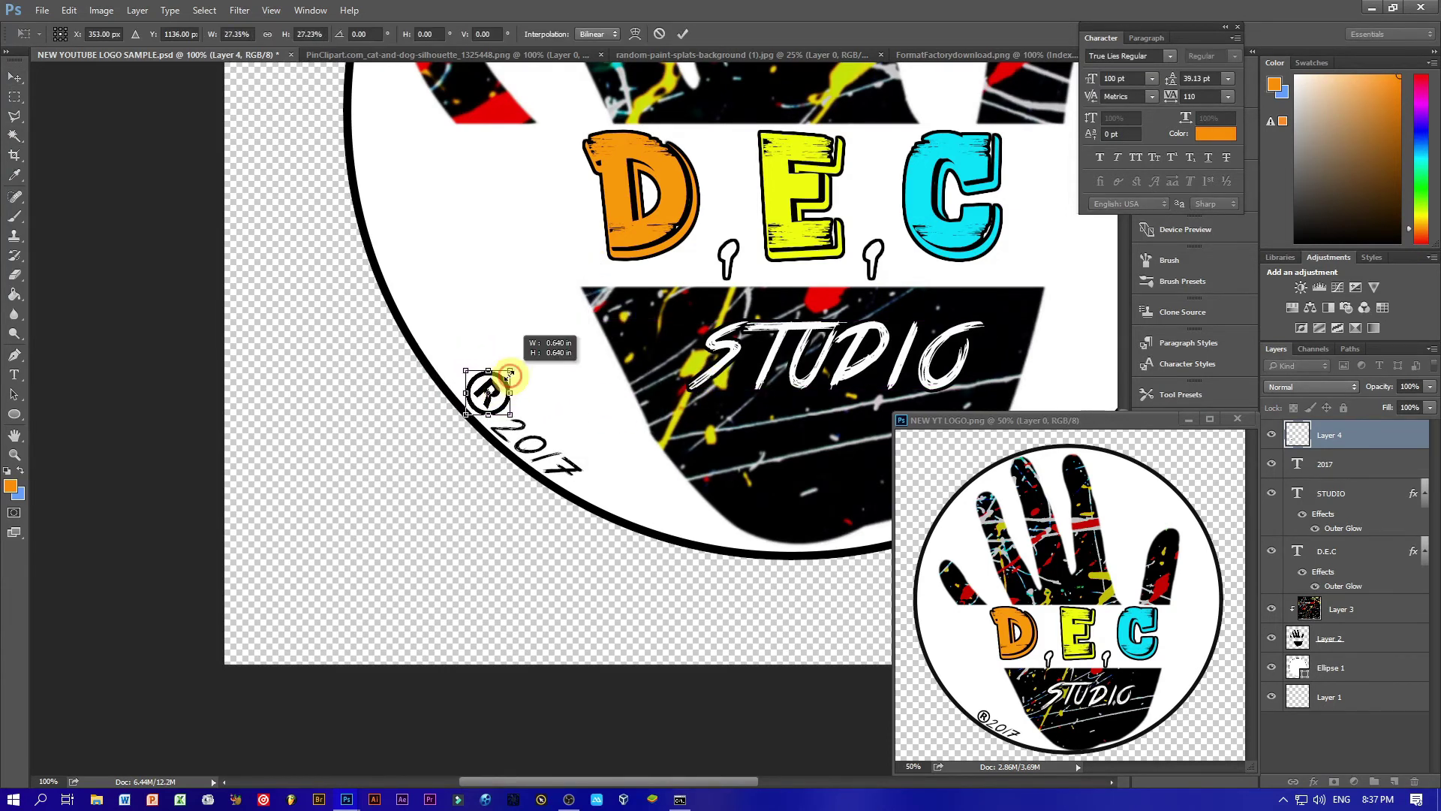
{"action": "left_click_drag", "start_coordinate": [507, 374], "coordinate": [499, 380]}
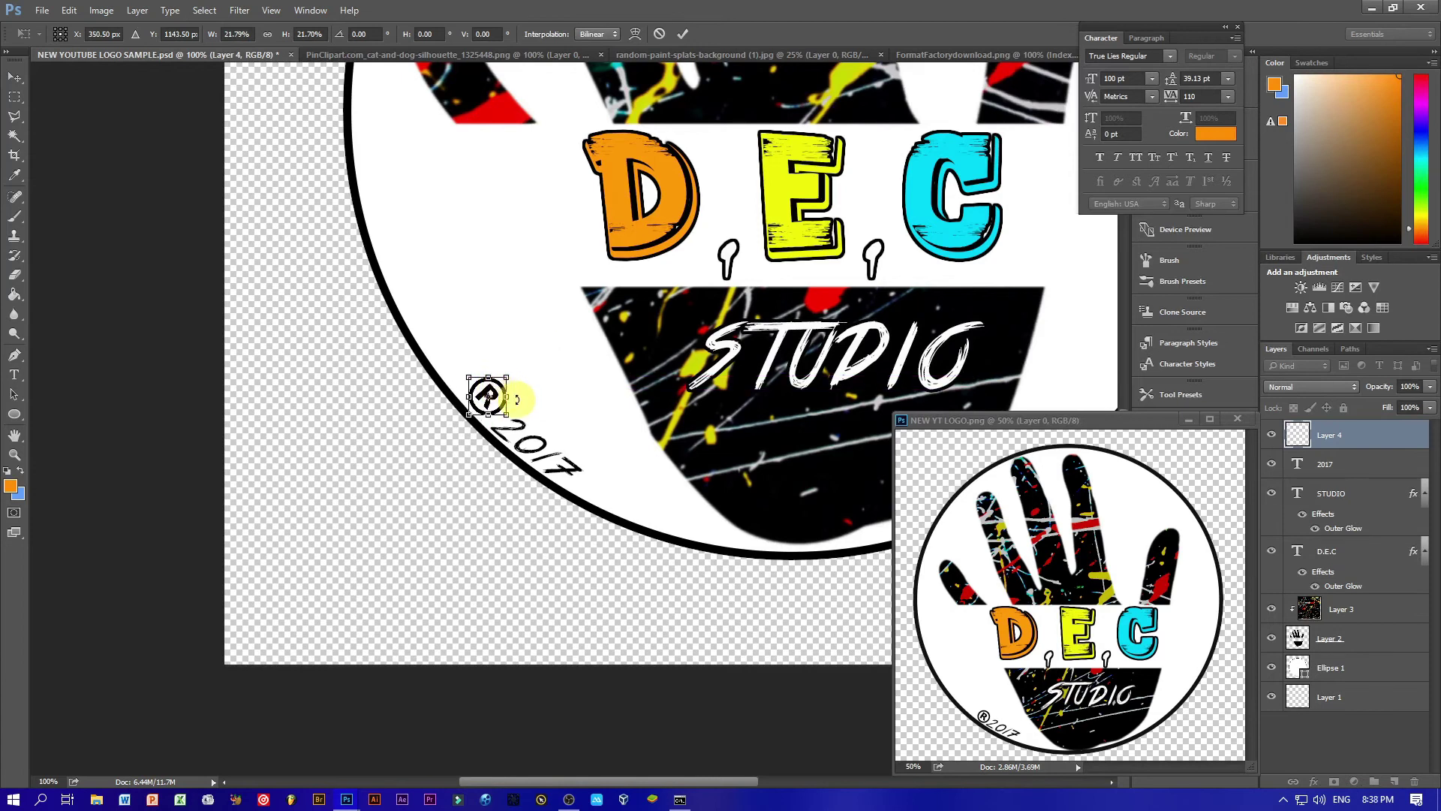
{"action": "left_click", "coordinate": [683, 33]}
{"action": "scroll", "coordinate": [823, 310], "scroll_direction": "down", "scroll_amount": 4}
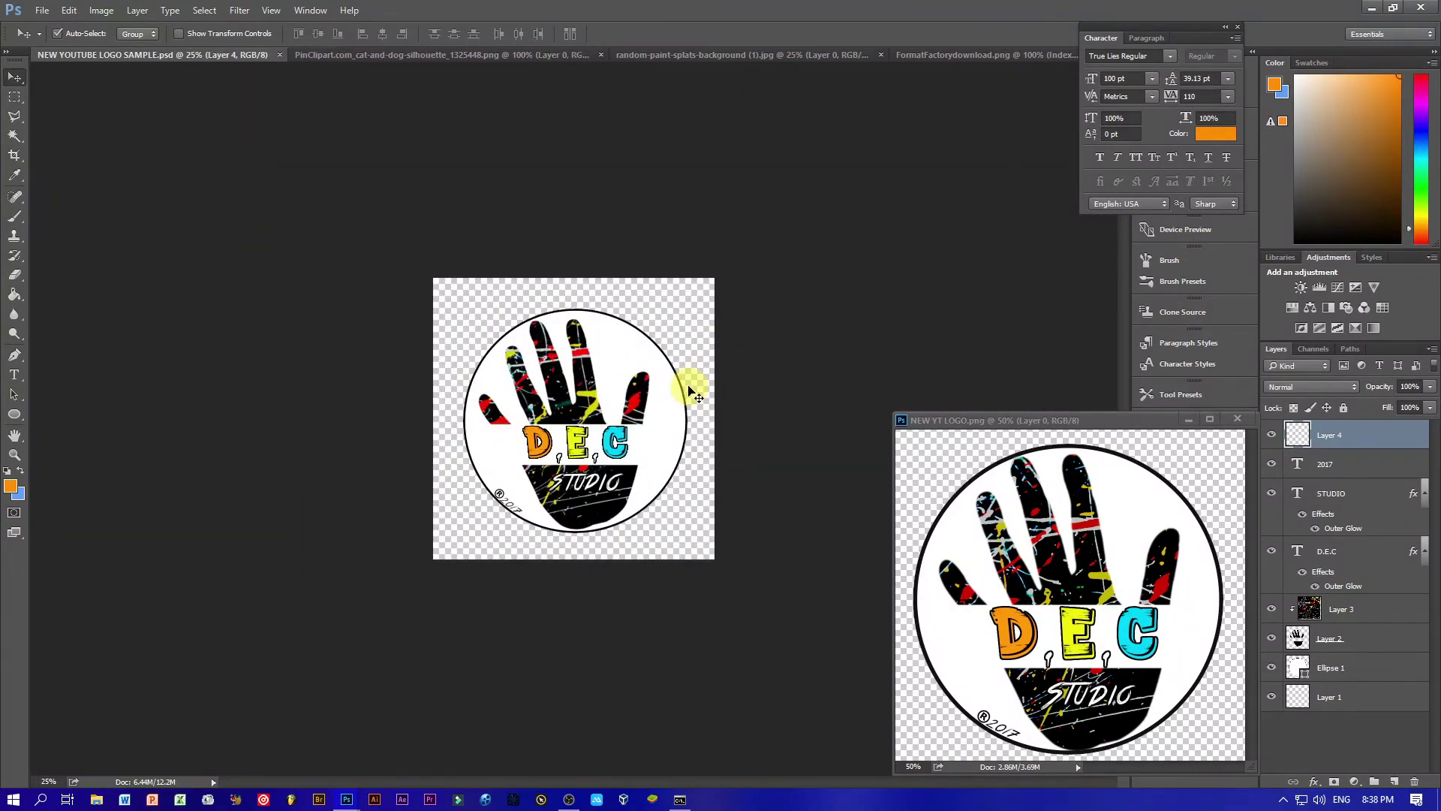
Step: Save As NEW YT LOGO with PNG chosen as the file format
{"action": "left_click_drag", "start_coordinate": [1081, 421], "coordinate": [950, 257]}
{"action": "key", "text": "ctrl+minus"}
{"action": "left_click", "coordinate": [42, 10]}
{"action": "left_click", "coordinate": [47, 133]}
{"action": "left_click", "coordinate": [276, 348]}
{"action": "left_click", "coordinate": [283, 348]}
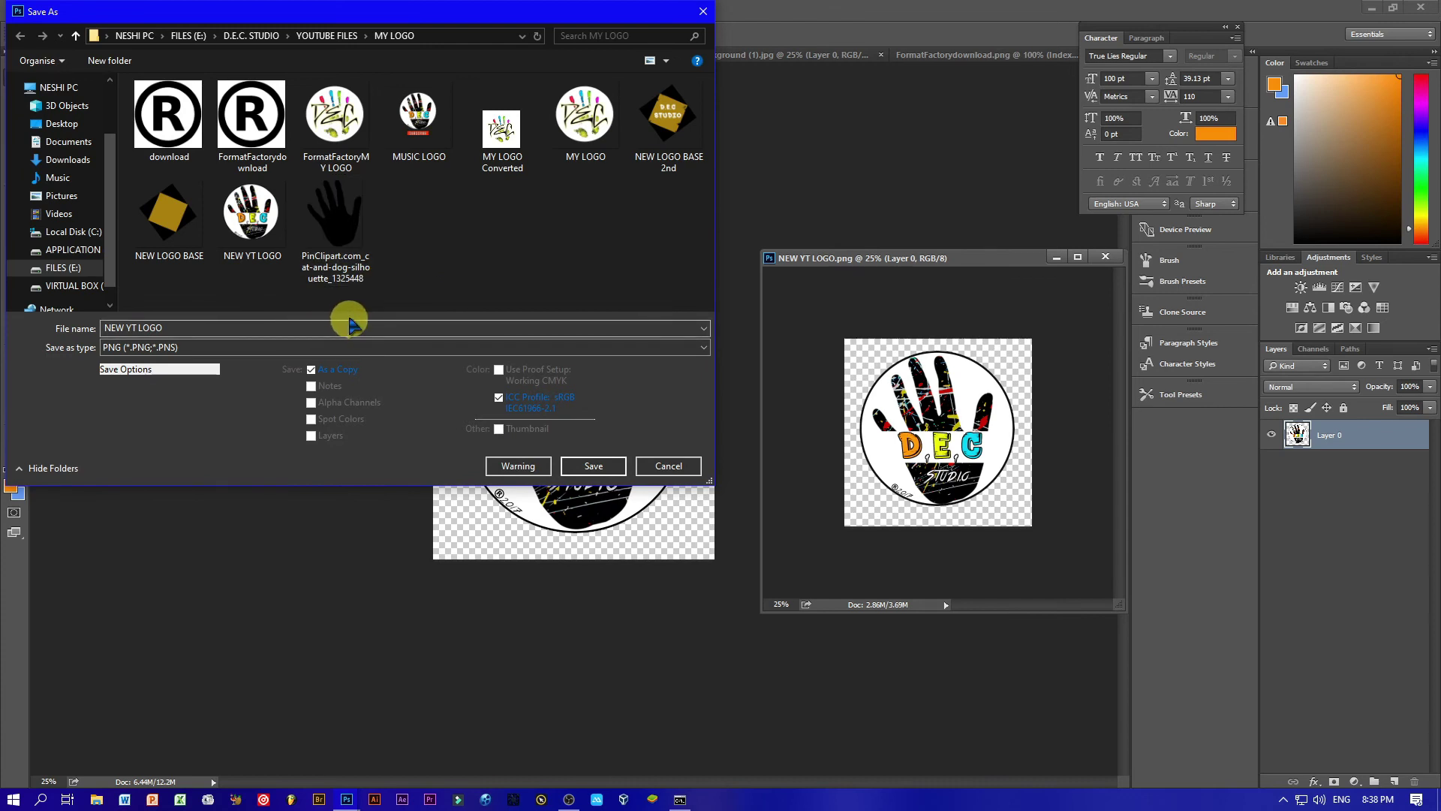
{"action": "triple_click", "coordinate": [192, 329]}
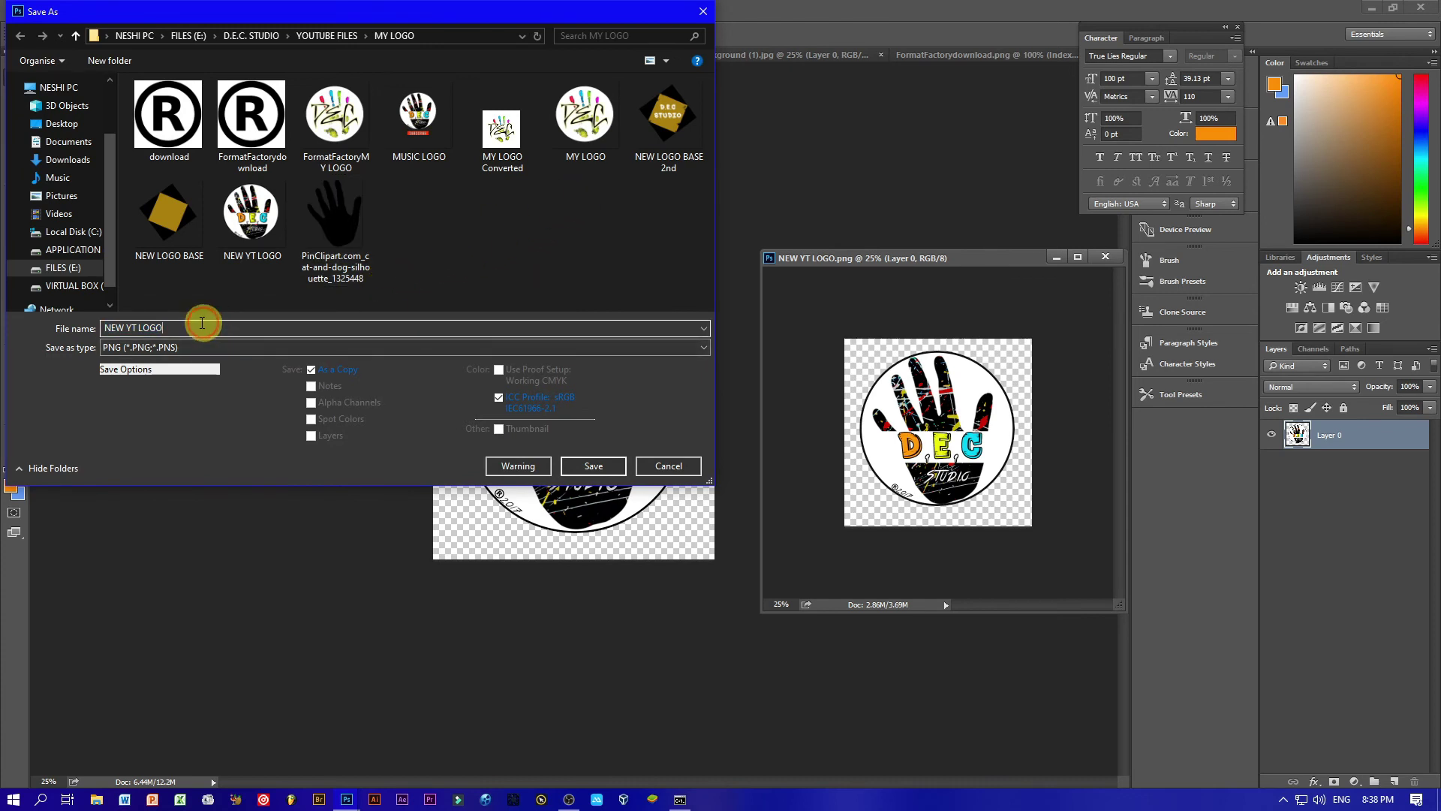
{"action": "type", "text": "SAMPLE"}
{"action": "key", "text": "Return"}
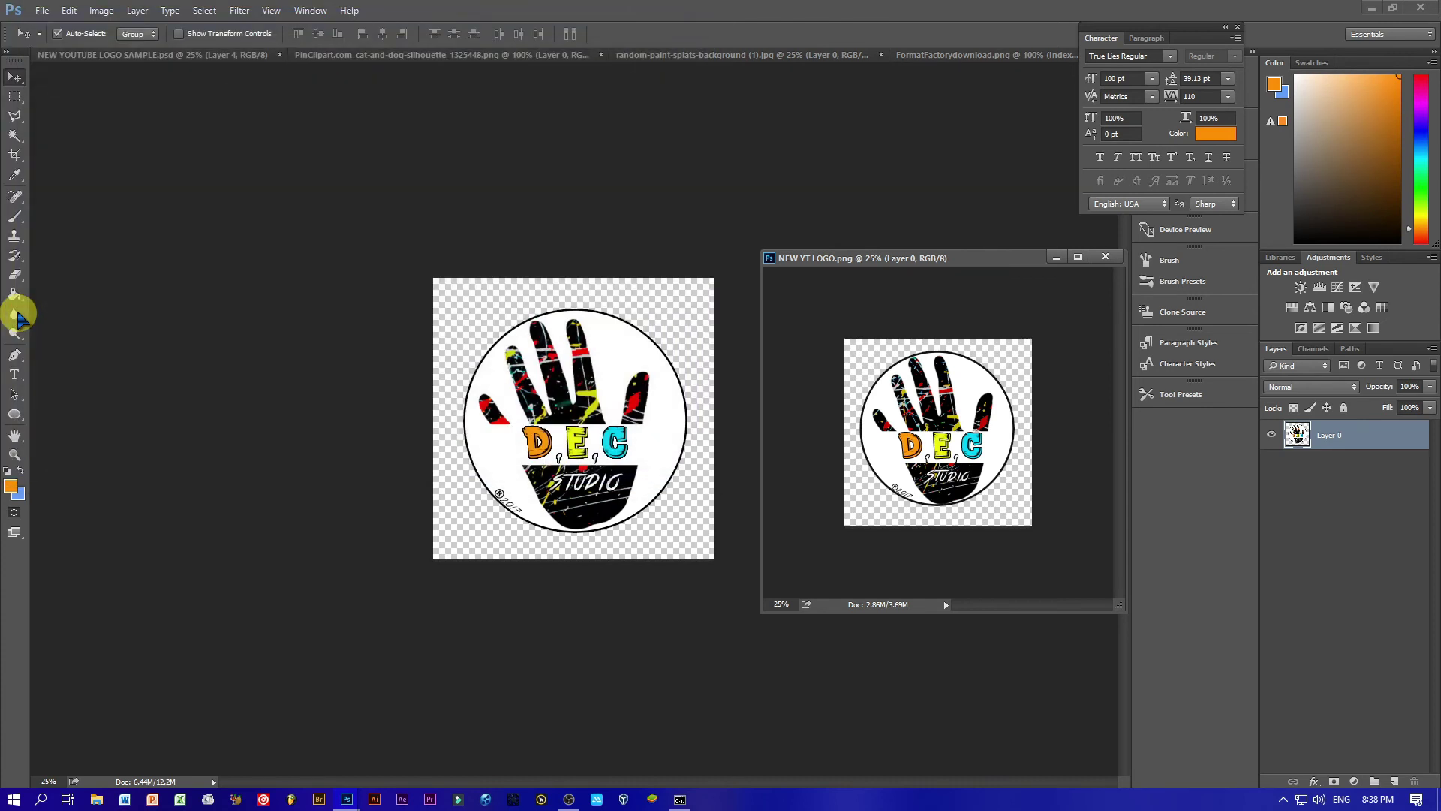
Step: Accept the PNG Options dialog to finish saving the logo
{"action": "left_click", "coordinate": [772, 253]}
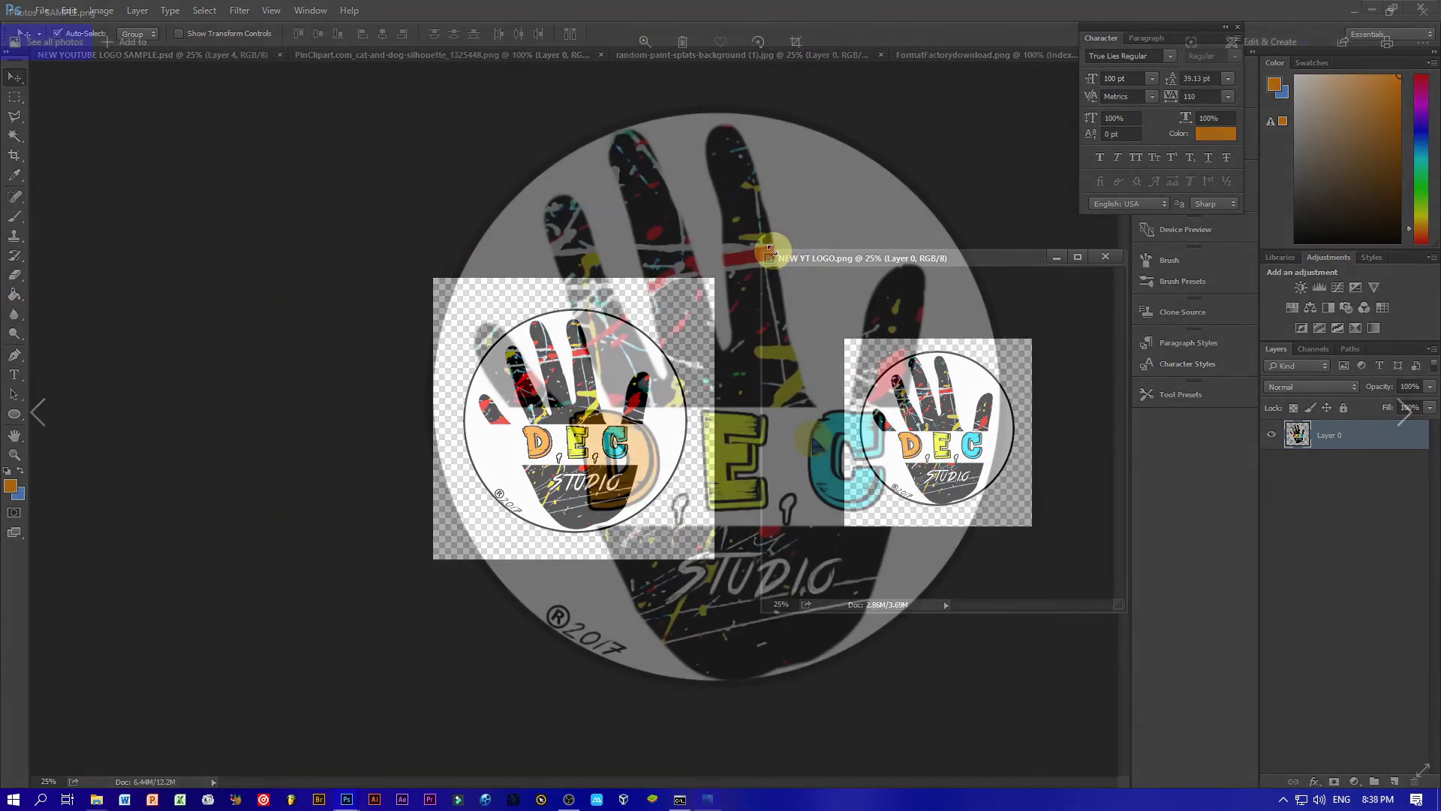